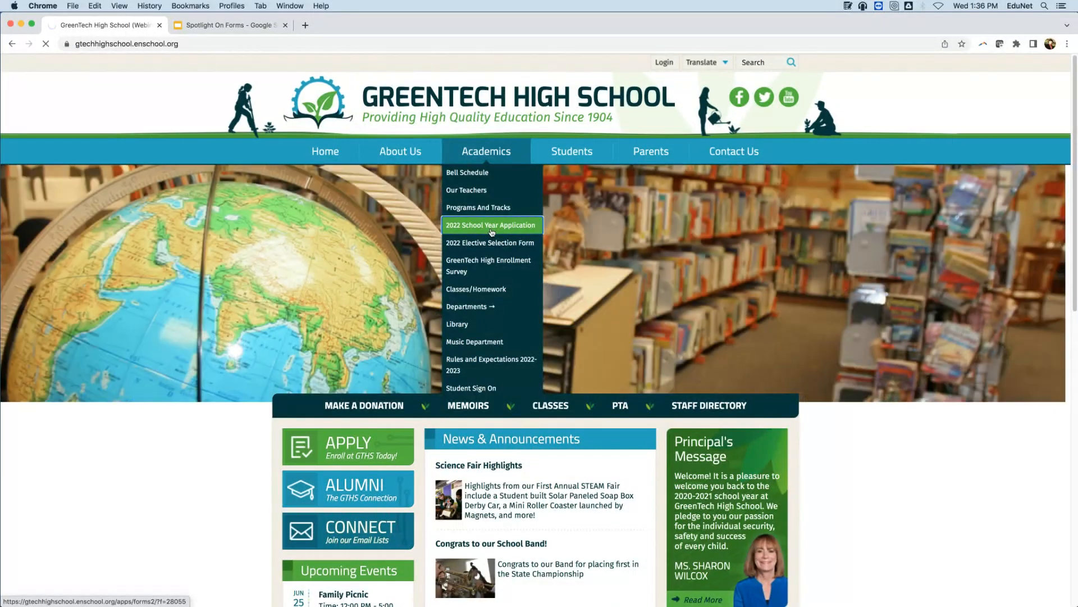
# Open the 2022 School Year Application and the 2022 Elective Selection Form and examine their fields.
pyautogui.click(492, 228)
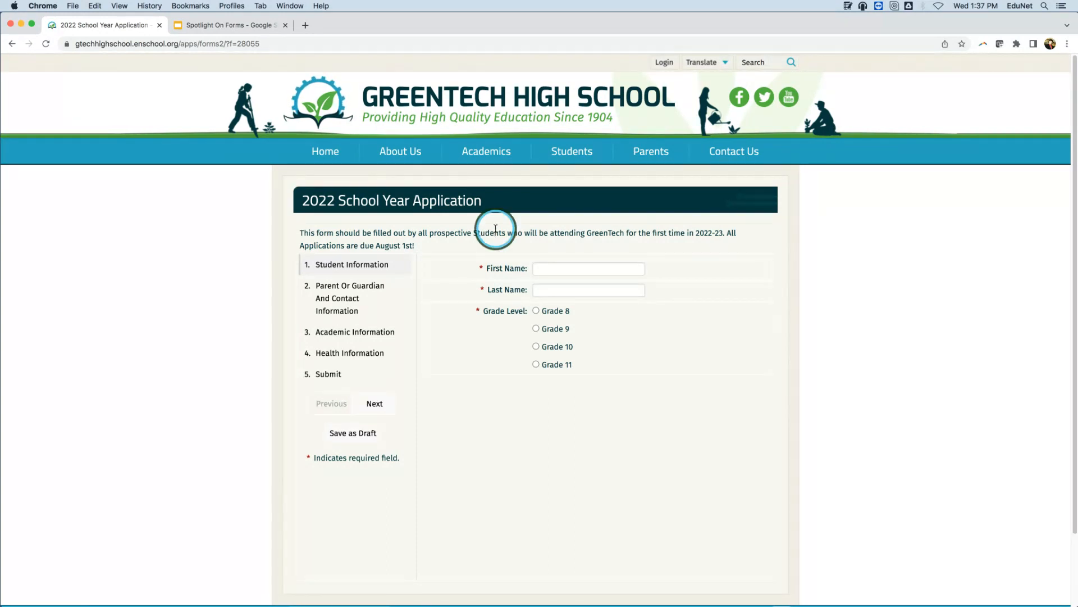
pyautogui.moveTo(494, 151)
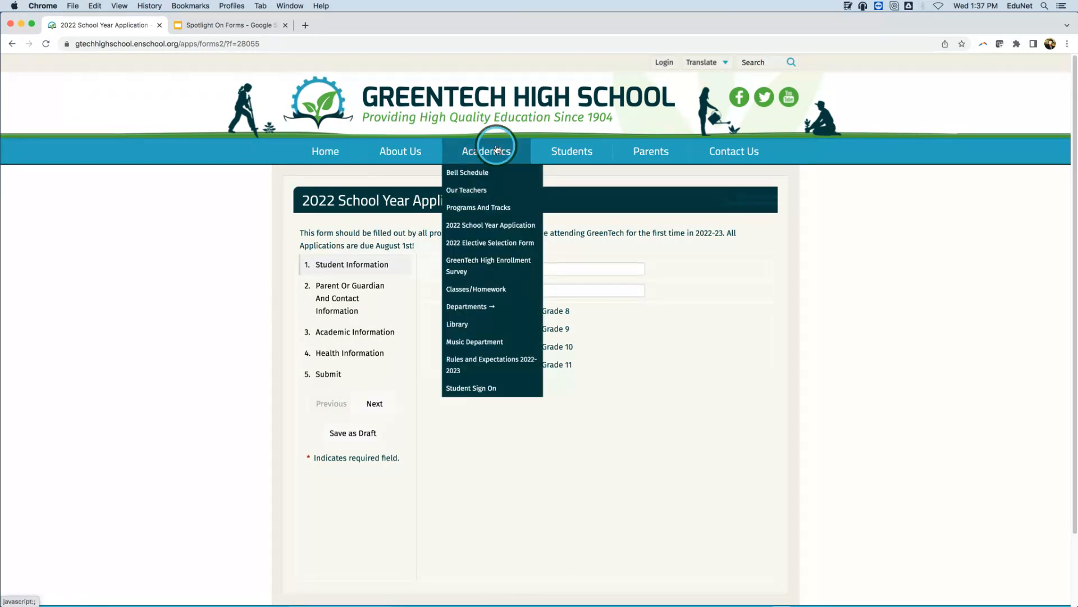
pyautogui.click(490, 243)
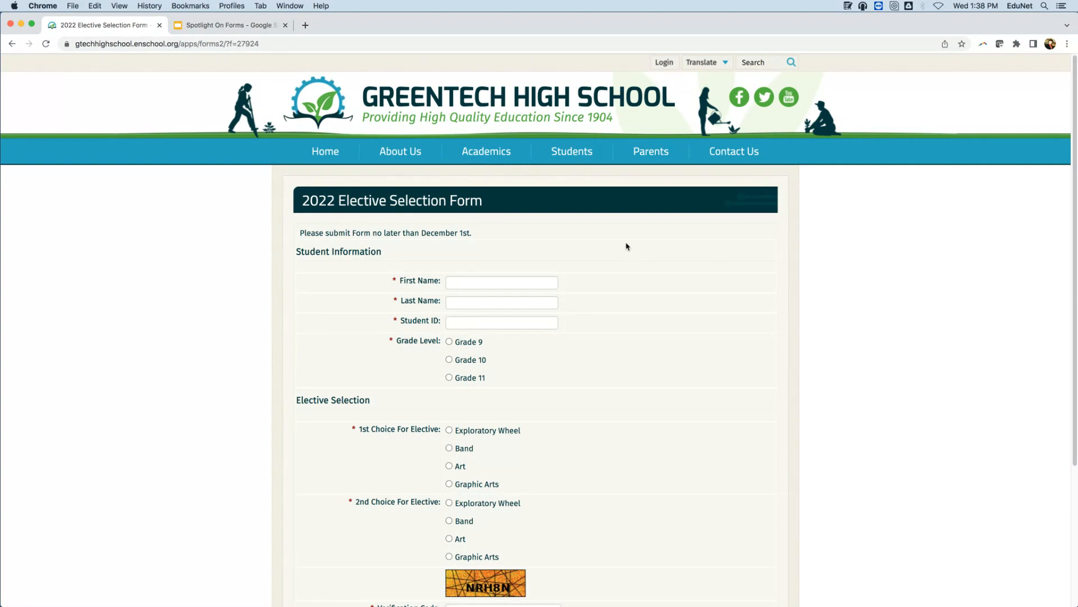
pyautogui.scroll(-1, 936, 377)
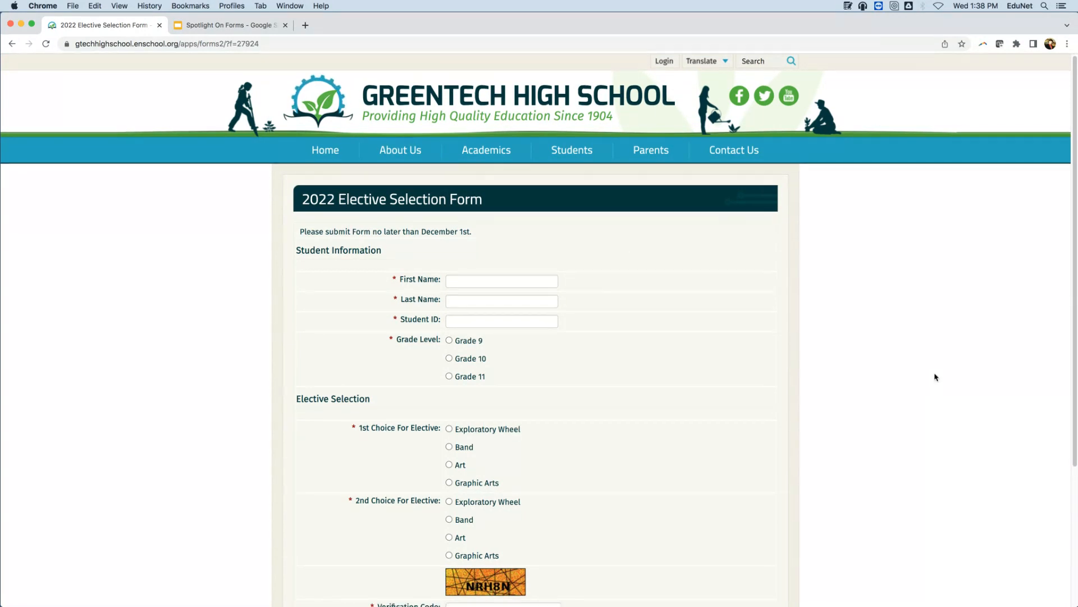
pyautogui.scroll(-5, 869, 355)
pyautogui.scroll(2, 864, 354)
pyautogui.scroll(2, 864, 356)
pyautogui.scroll(-1, 862, 358)
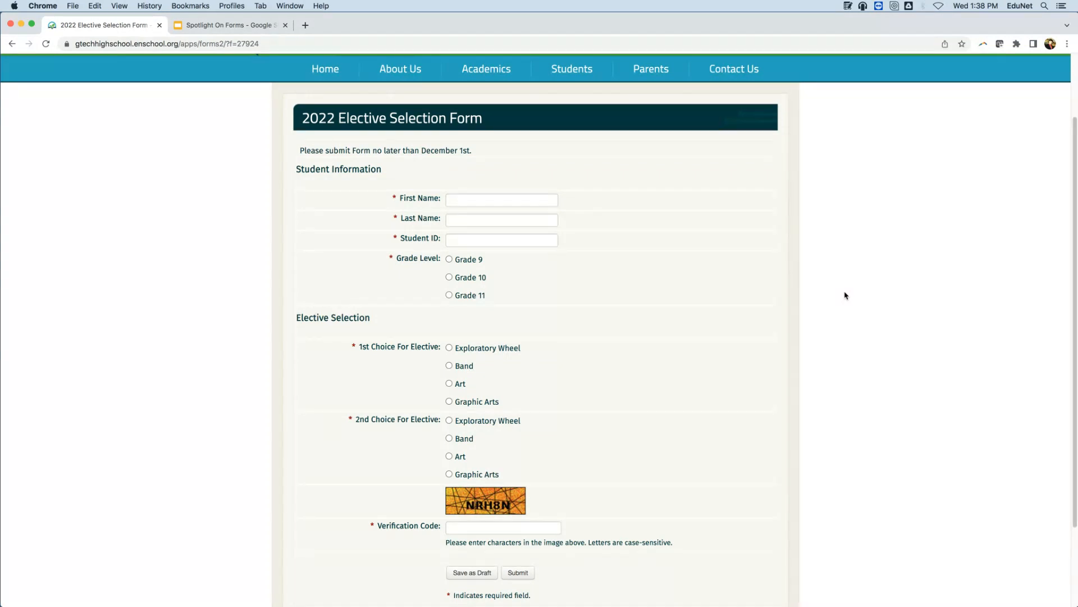
# Open the Senior Class Trip to Thrill Mountain form and examine its parent, health and payment sections.
pyautogui.moveTo(577, 83)
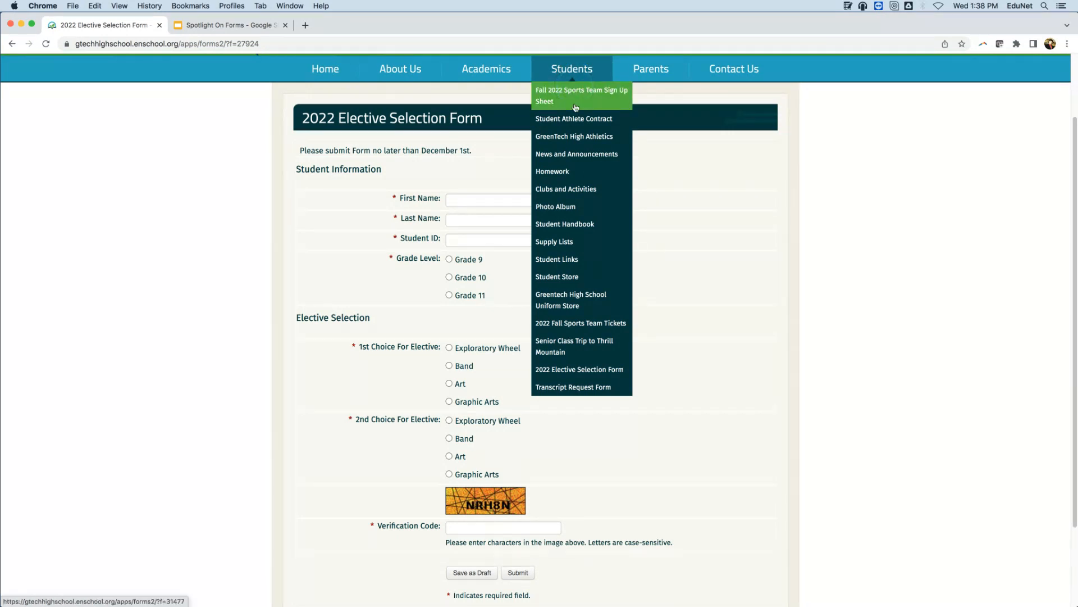
pyautogui.click(559, 343)
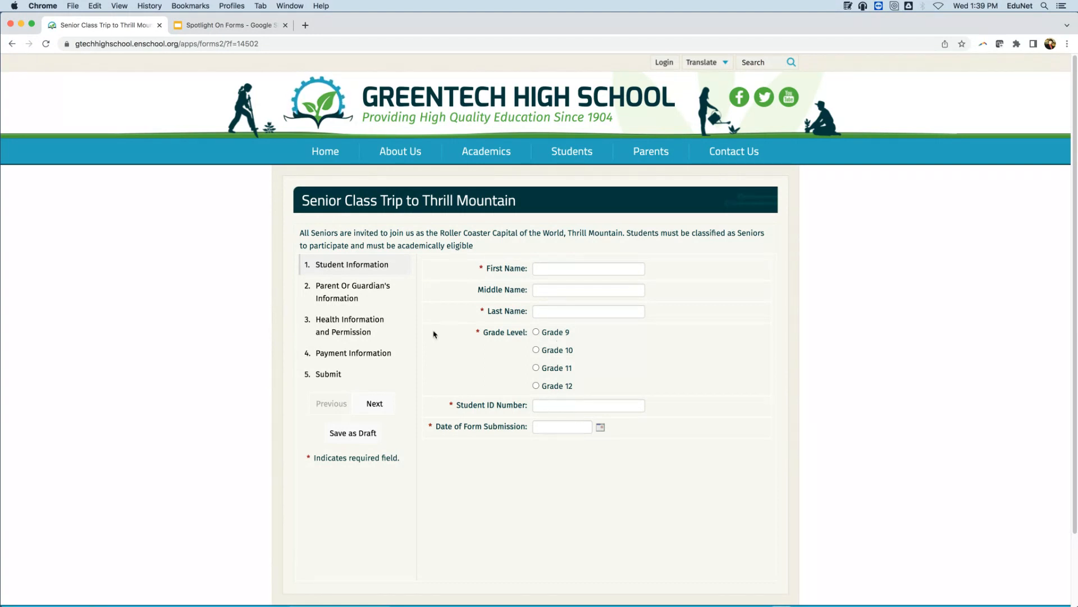
pyautogui.click(385, 295)
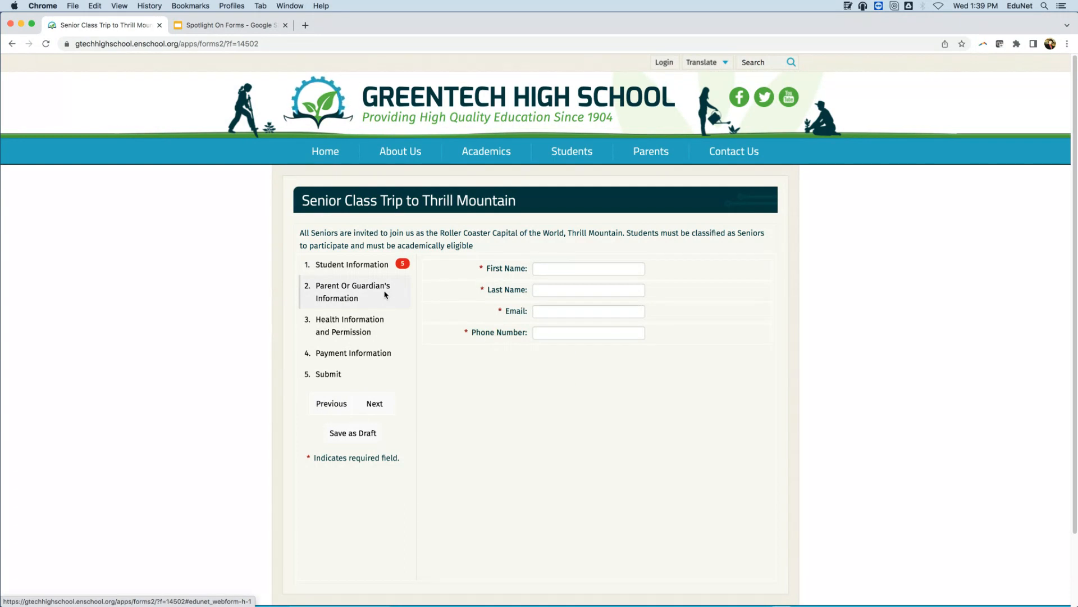
pyautogui.click(398, 332)
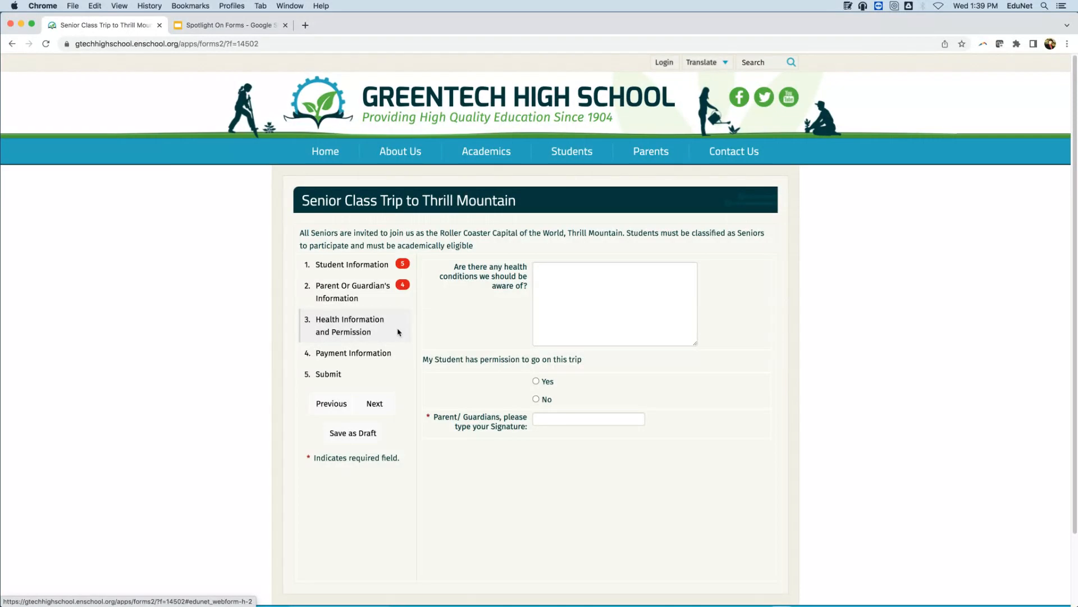
pyautogui.click(332, 353)
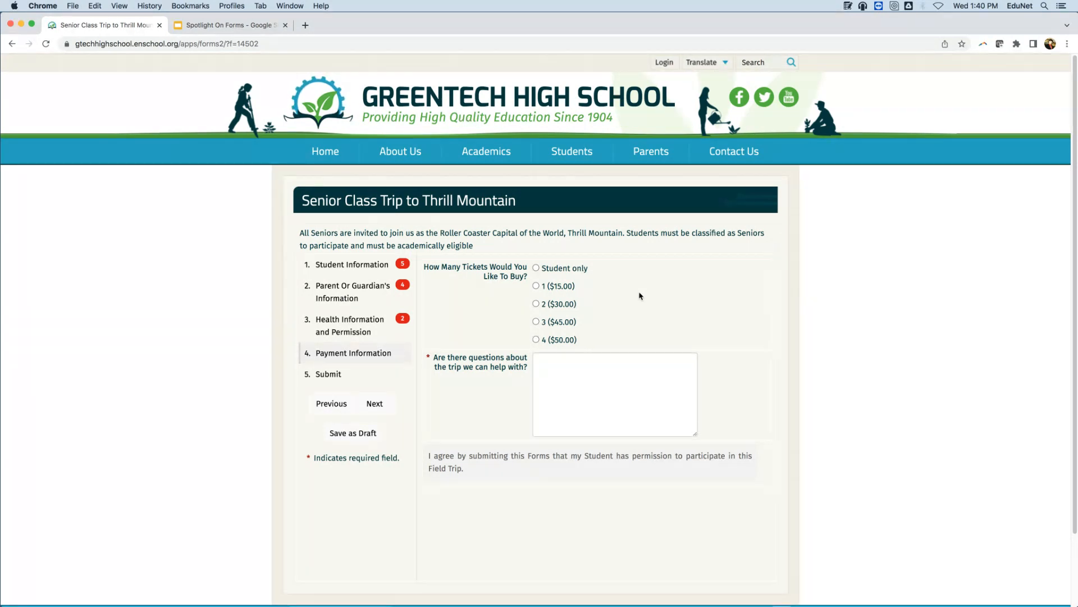
# Choose 2 ($30.00) tickets on the class trip form and examine the card payment and billing fields.
pyautogui.click(537, 269)
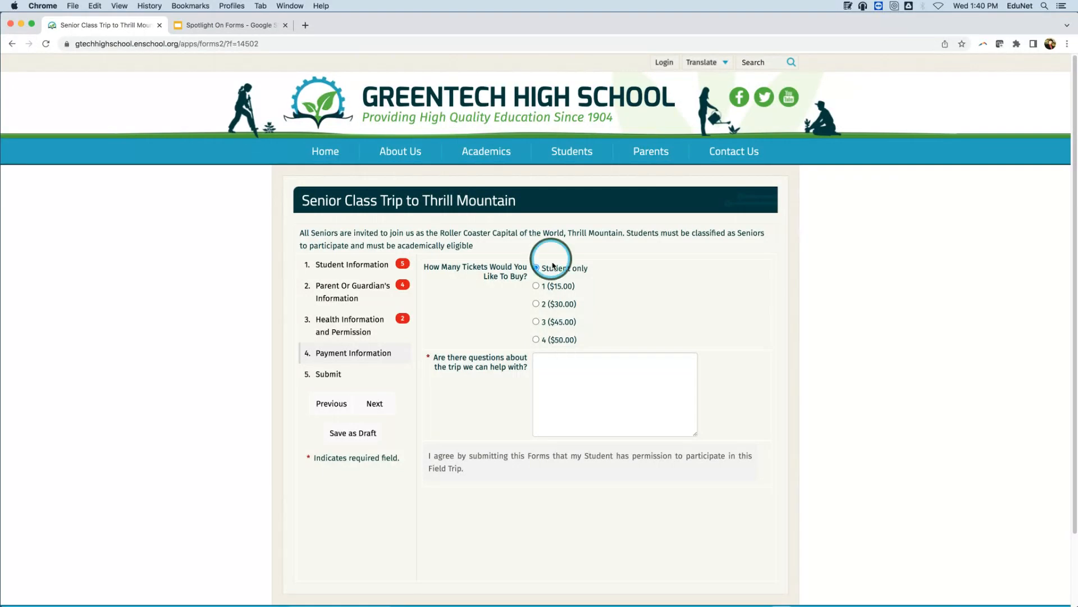
pyautogui.click(543, 304)
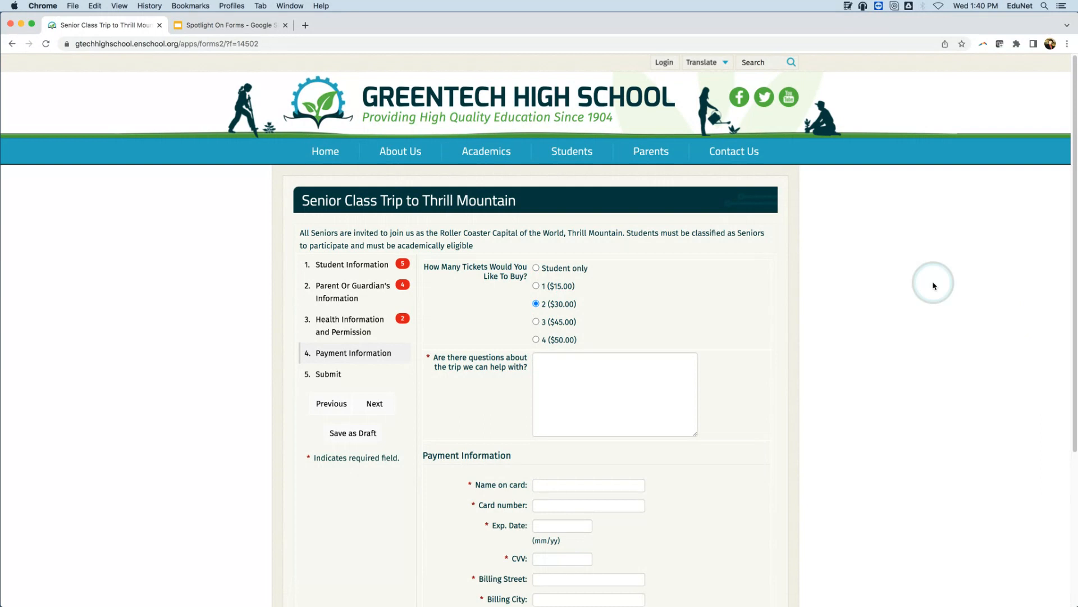
pyautogui.scroll(-4, 935, 265)
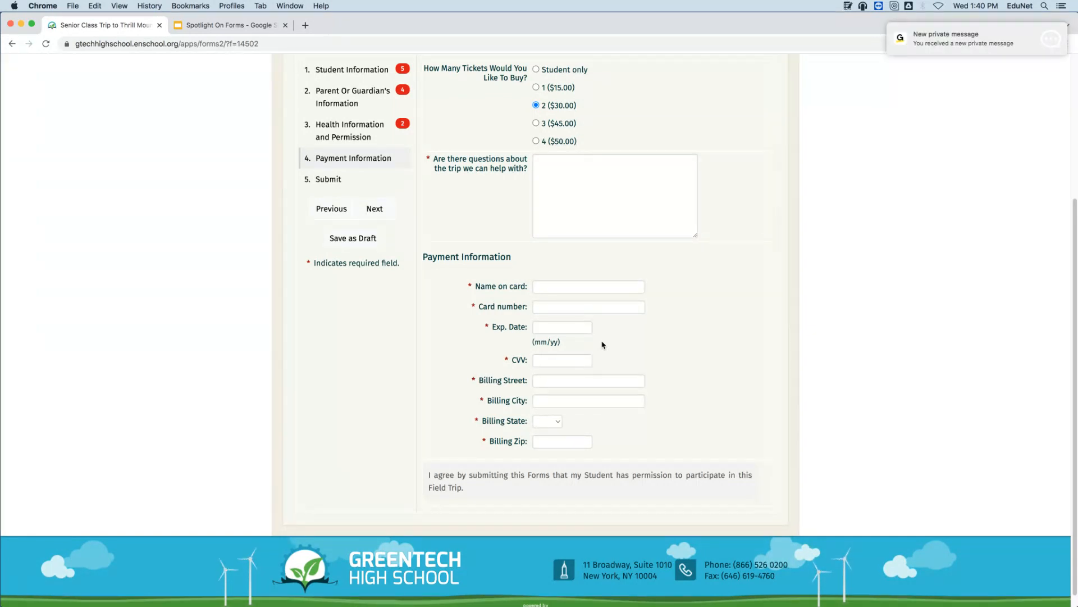
pyautogui.click(898, 39)
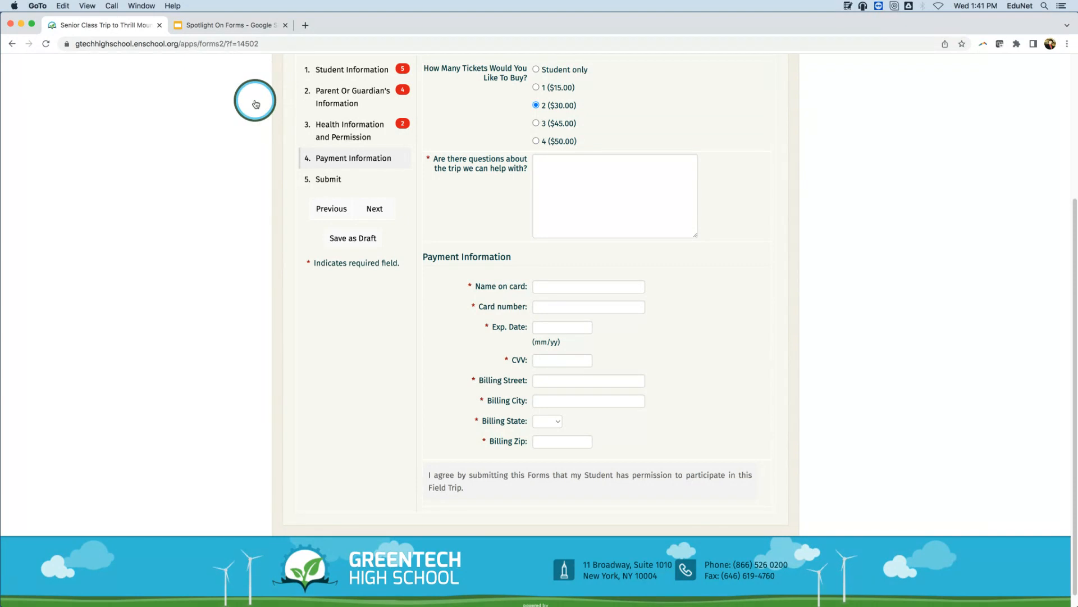
pyautogui.scroll(5, 499, 359)
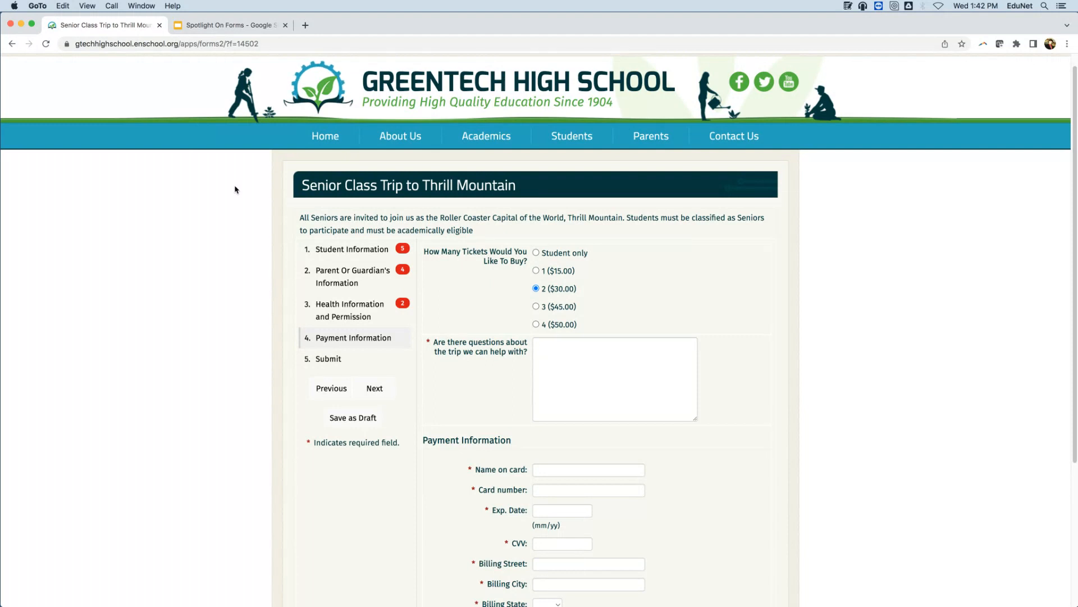
# Open the GreenTech High Enrollment Survey and answer Grade 9 for grade level and Yes for first-time enrollment.
pyautogui.click(490, 137)
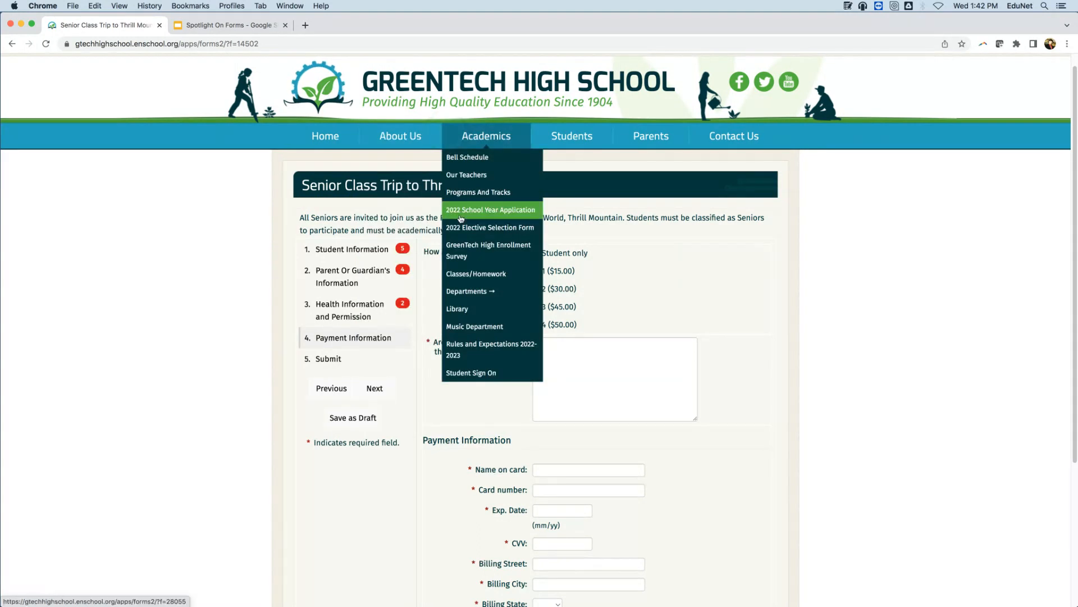
pyautogui.click(488, 250)
pyautogui.click(617, 206)
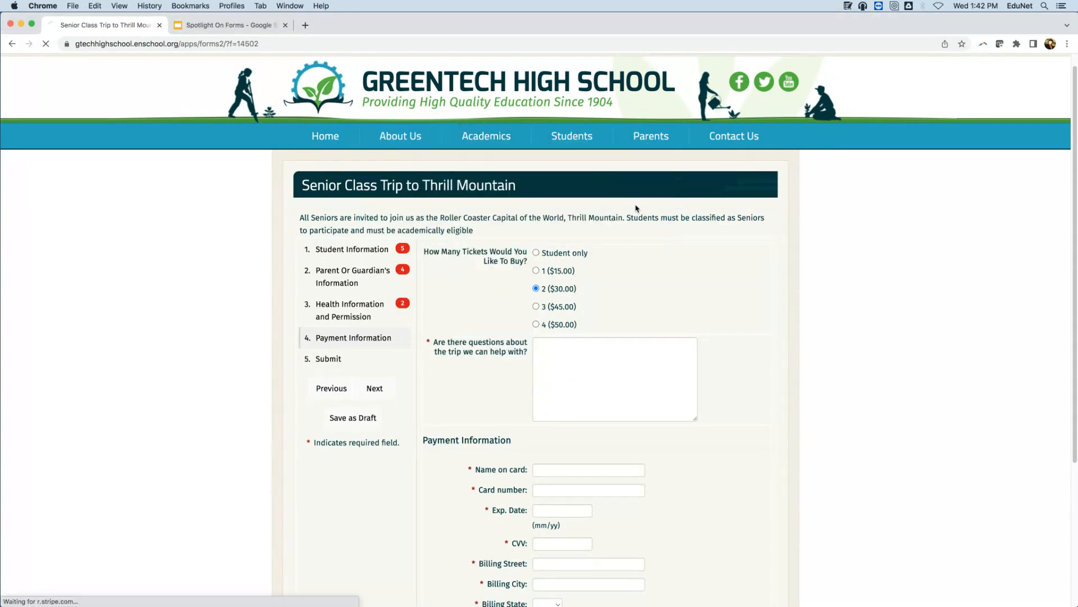
pyautogui.click(774, 232)
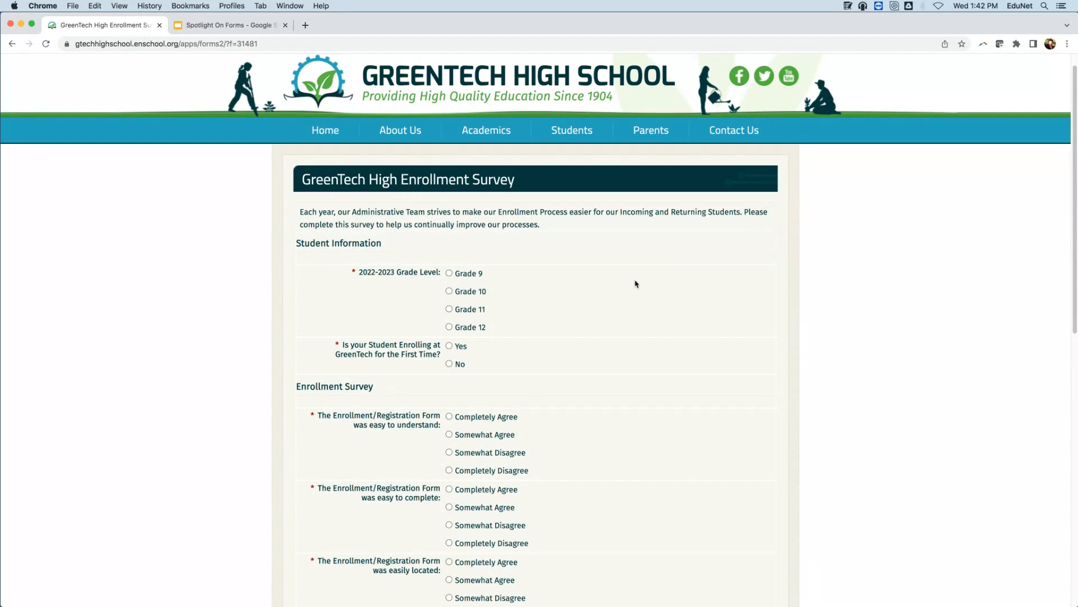
pyautogui.click(450, 273)
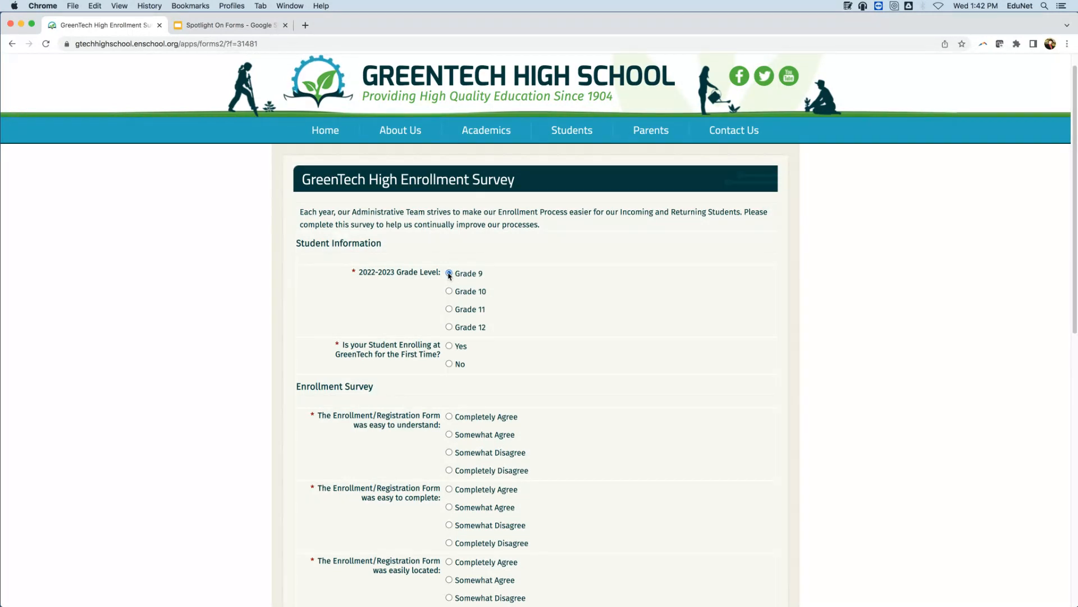
pyautogui.click(449, 346)
# Answer Completely Agree to all six Enrollment Survey statements, from easy to understand through online enrollment events.
pyautogui.scroll(-3, 525, 365)
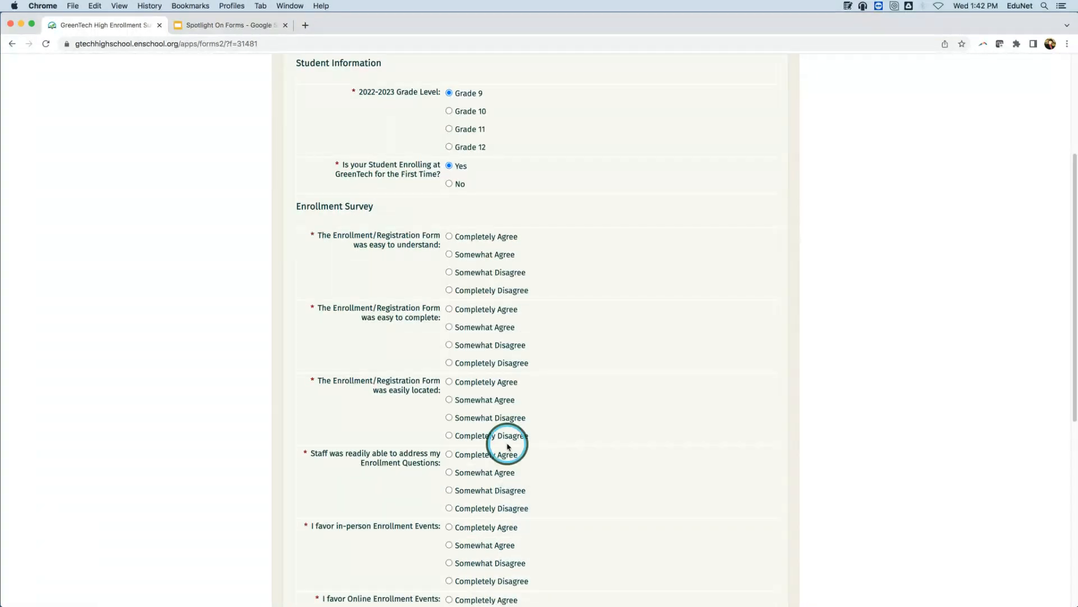
pyautogui.scroll(-6, 511, 393)
pyautogui.scroll(8, 520, 238)
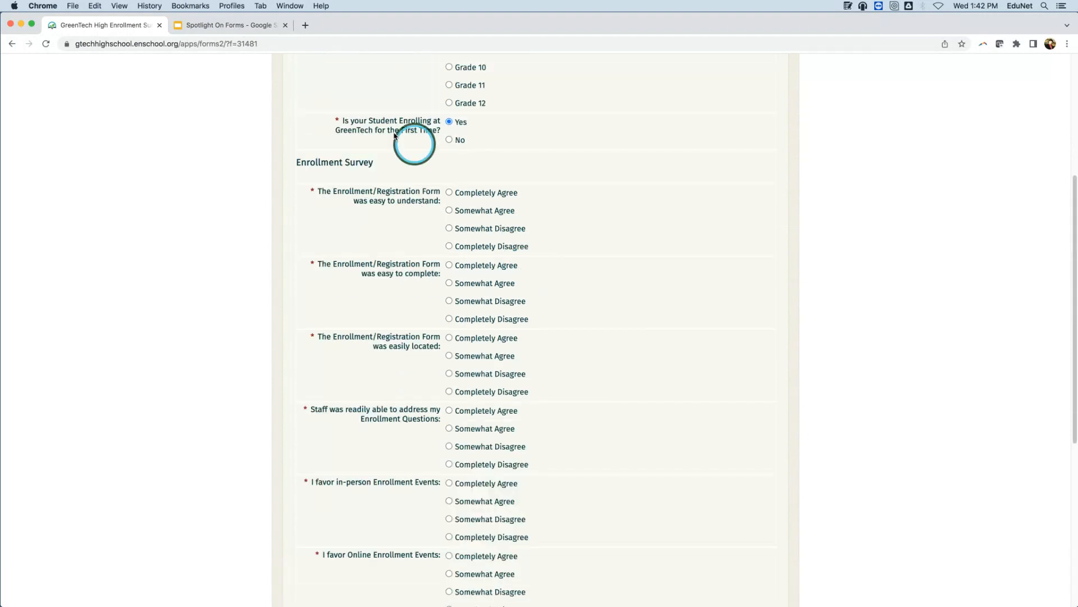
pyautogui.click(449, 193)
pyautogui.click(450, 266)
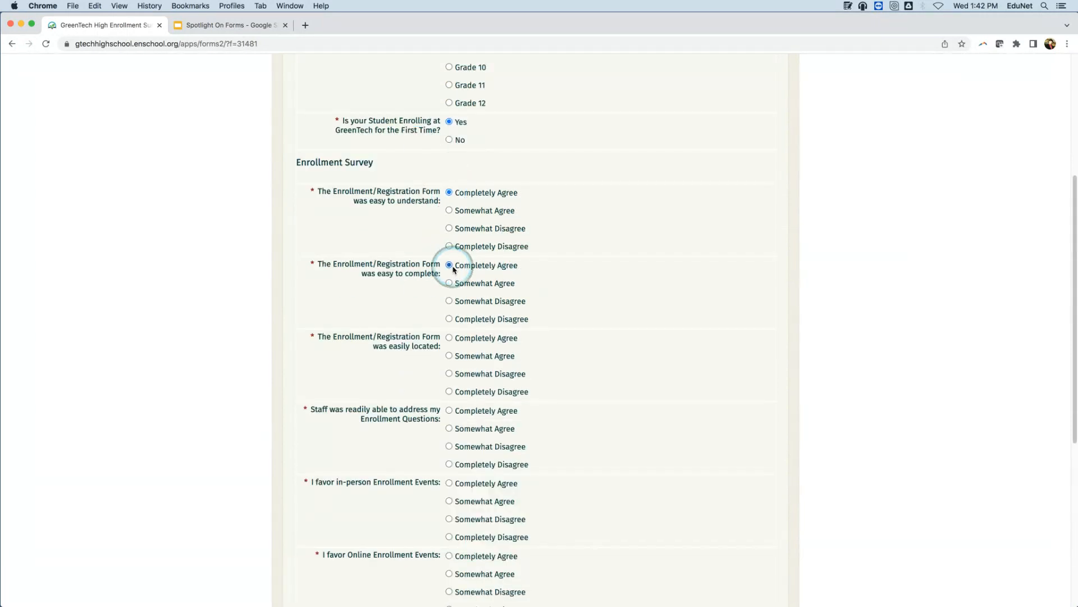
pyautogui.click(450, 338)
pyautogui.click(449, 410)
pyautogui.scroll(-3, 450, 411)
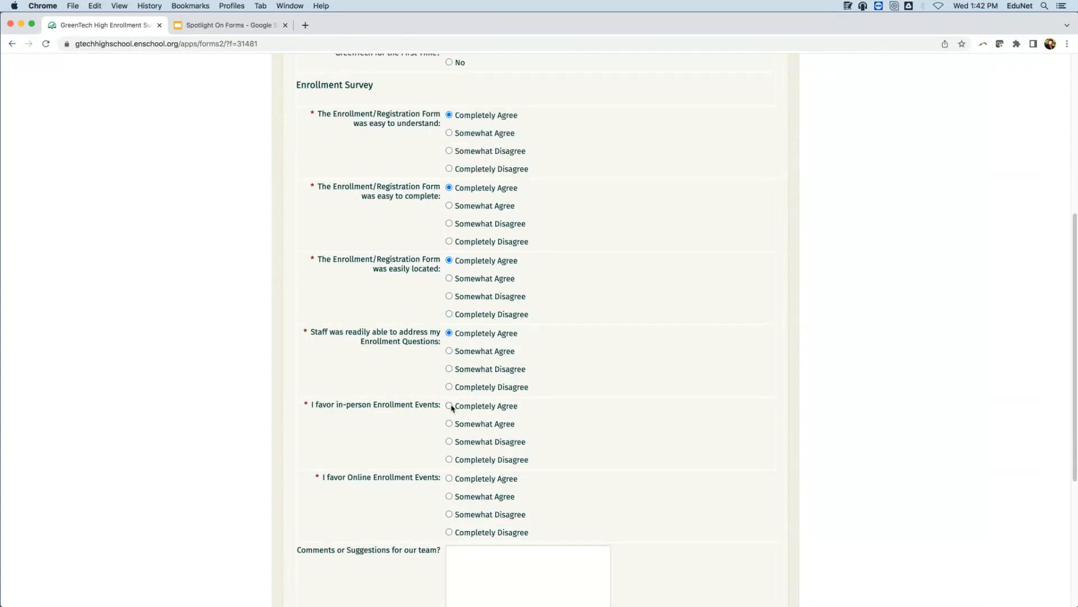
pyautogui.click(449, 405)
pyautogui.scroll(-3, 451, 398)
pyautogui.click(449, 405)
pyautogui.scroll(-3, 629, 343)
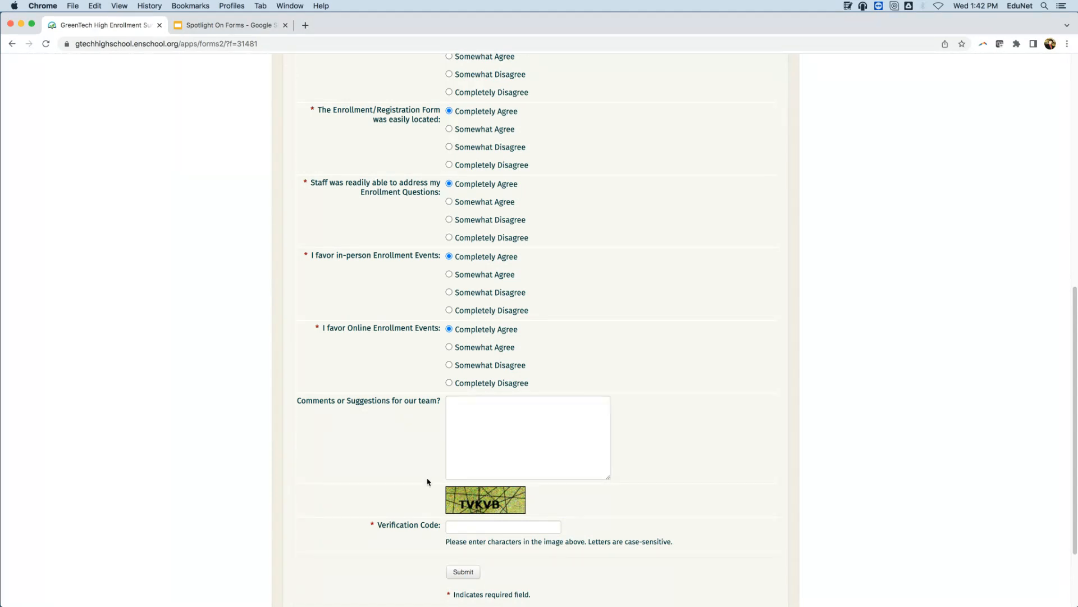
pyautogui.scroll(-4, 477, 492)
# Fill in the survey's verification code from the image and submit the survey.
pyautogui.click(477, 431)
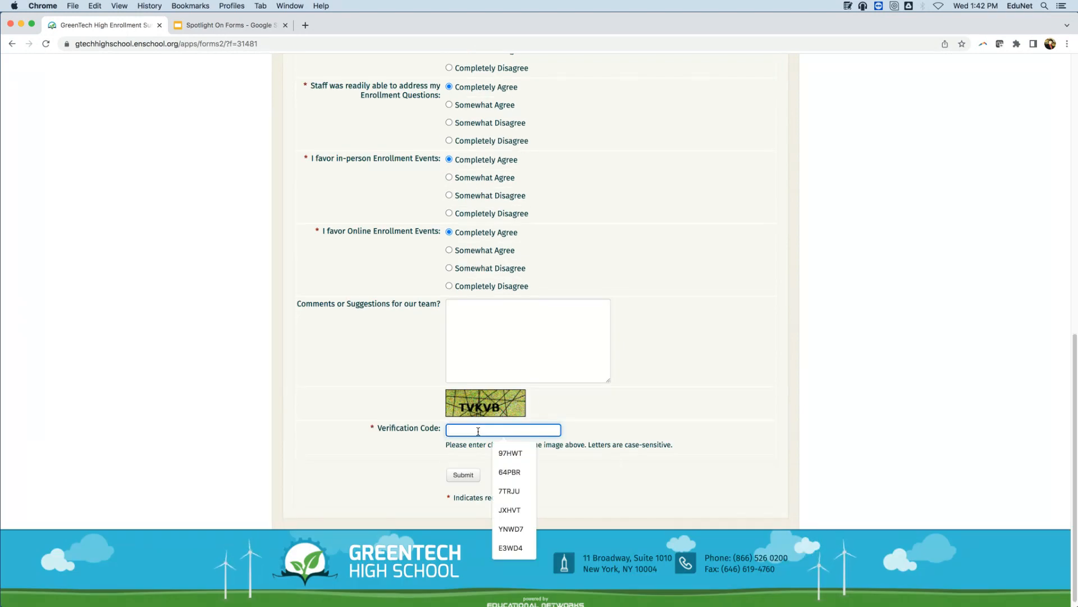
pyautogui.write('TV')
pyautogui.write('KVB')
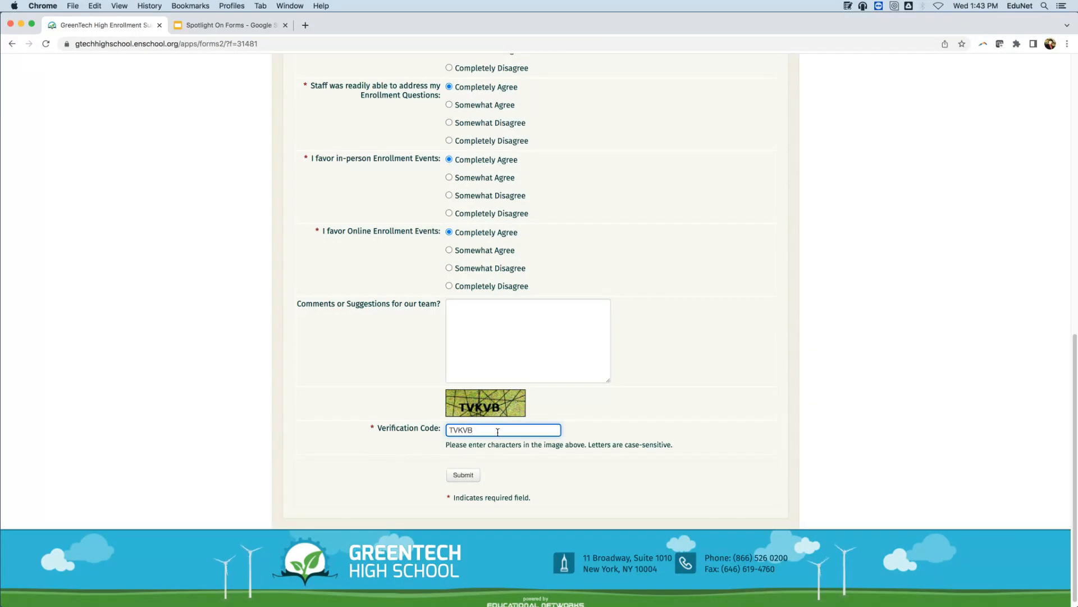
pyautogui.click(471, 475)
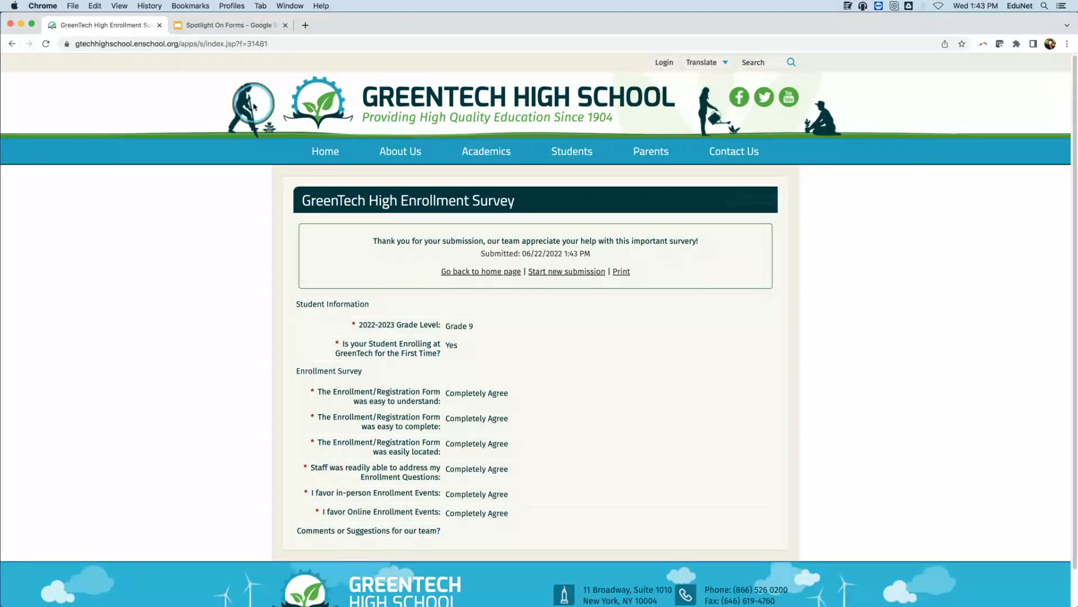
# Return to the school's home page and log in with the account username and password.
pyautogui.click(321, 156)
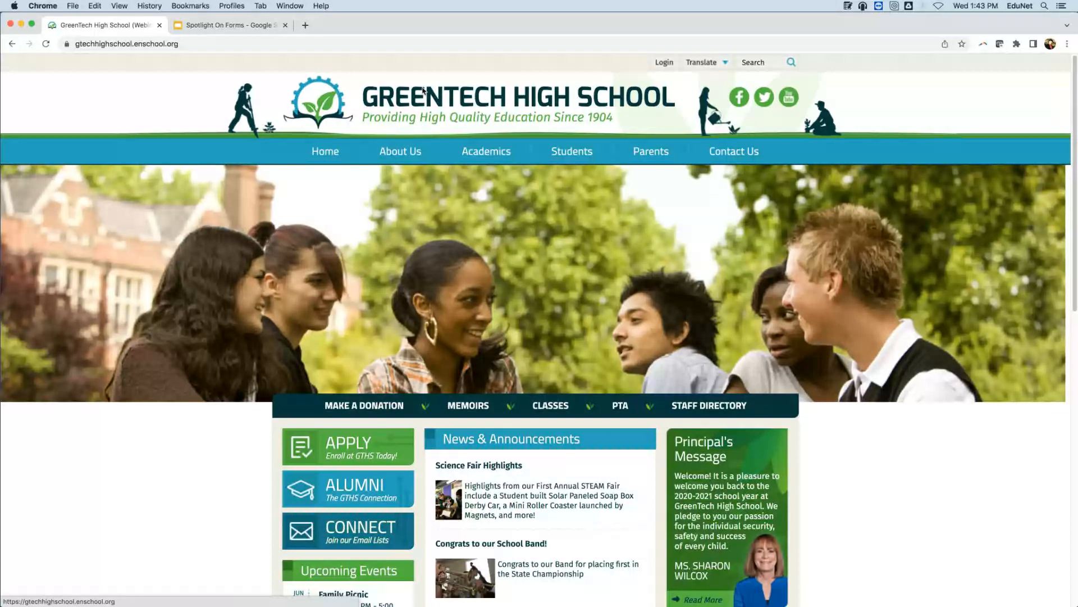
pyautogui.press('Escape')
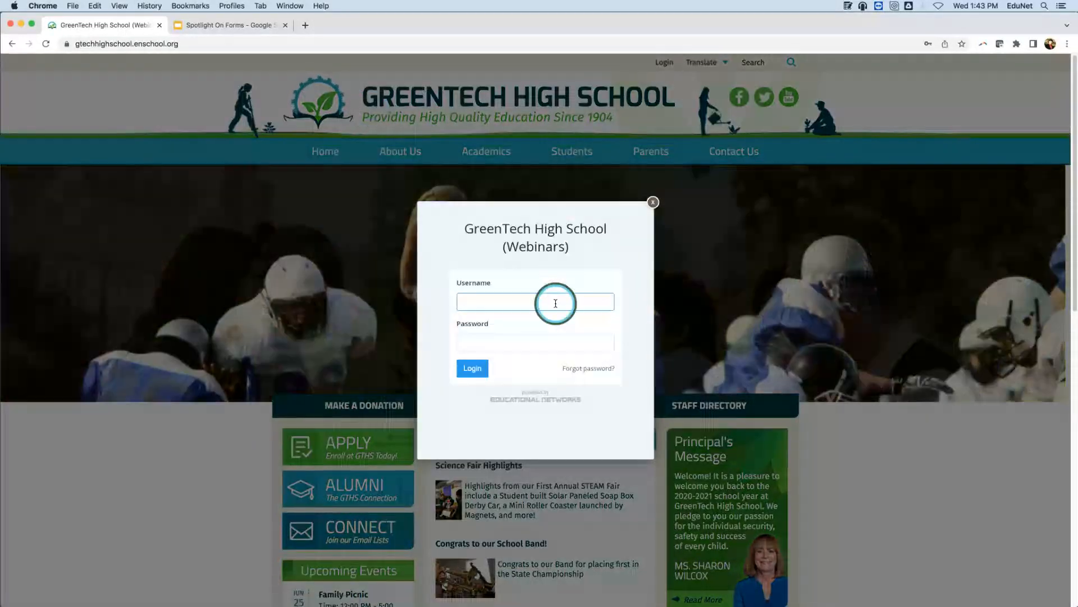
pyautogui.click(551, 301)
pyautogui.click(552, 328)
pyautogui.click(474, 369)
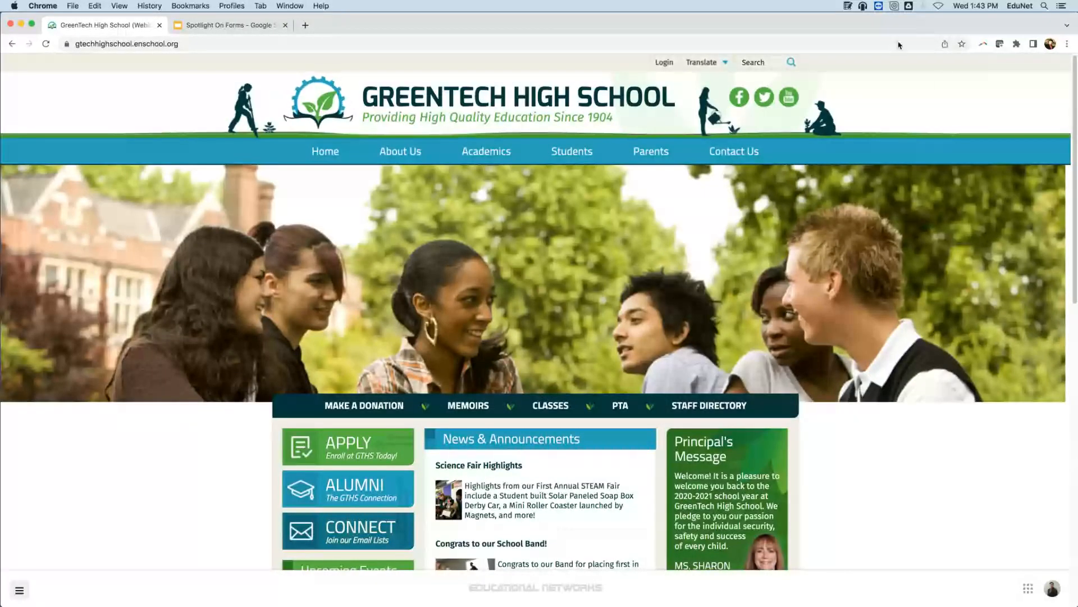
pyautogui.click(22, 258)
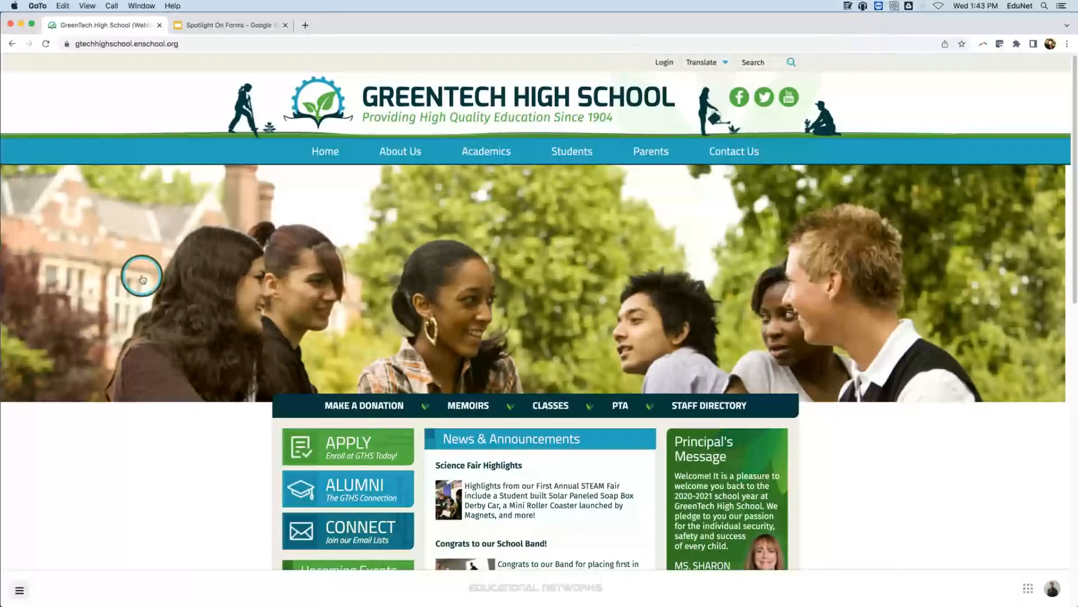
pyautogui.click(188, 498)
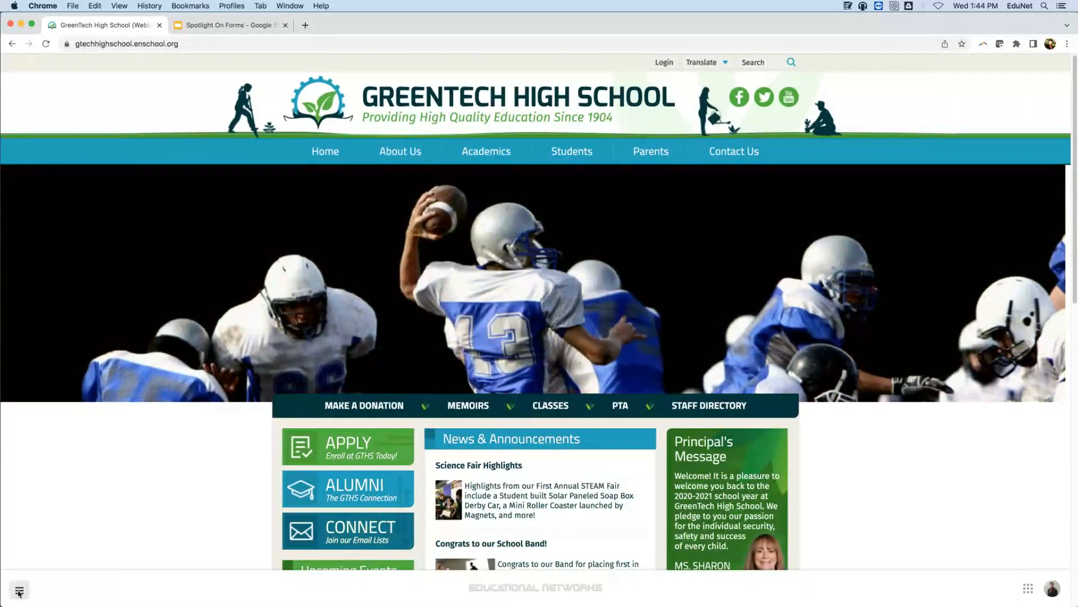
# Open the Forms management tool from the site's Operations administration area.
pyautogui.click(19, 590)
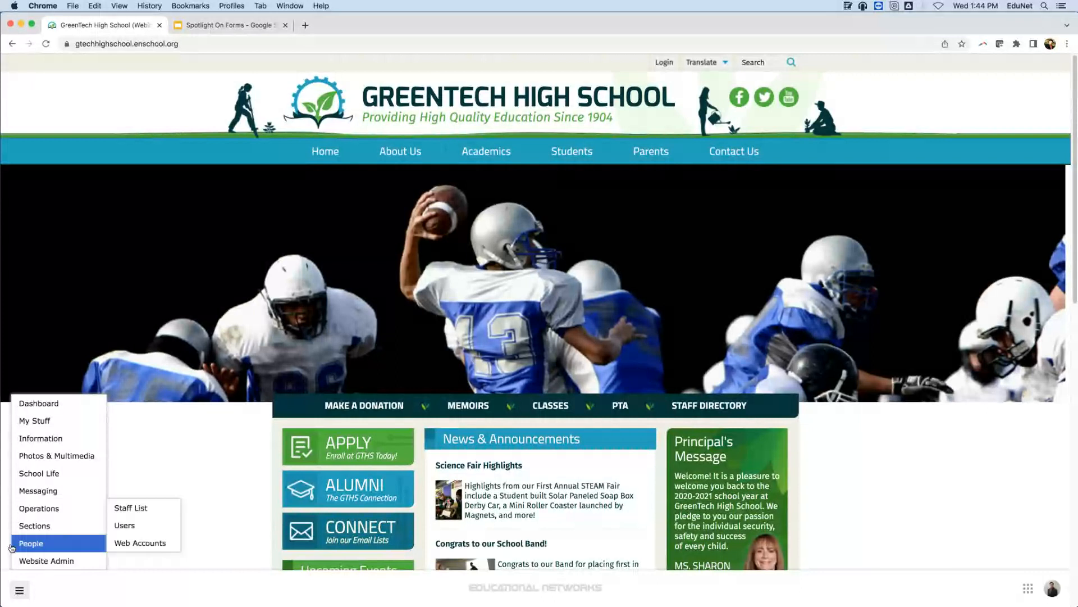
pyautogui.moveTo(39, 510)
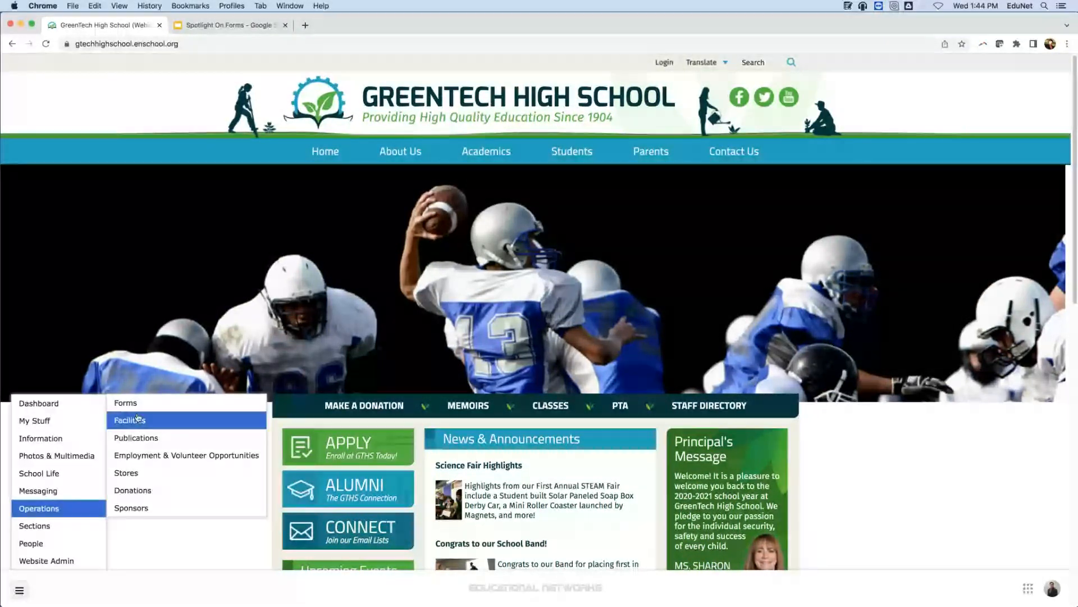
pyautogui.click(123, 403)
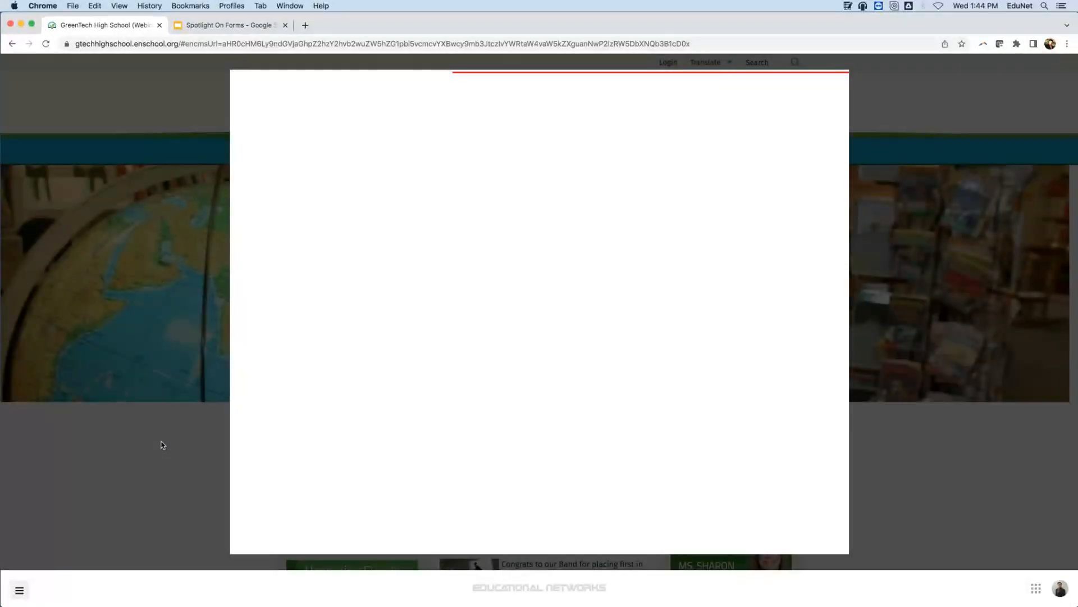
# Create a new form and name it "22-23 Student Registration Form".
pyautogui.scroll(-15, 392, 279)
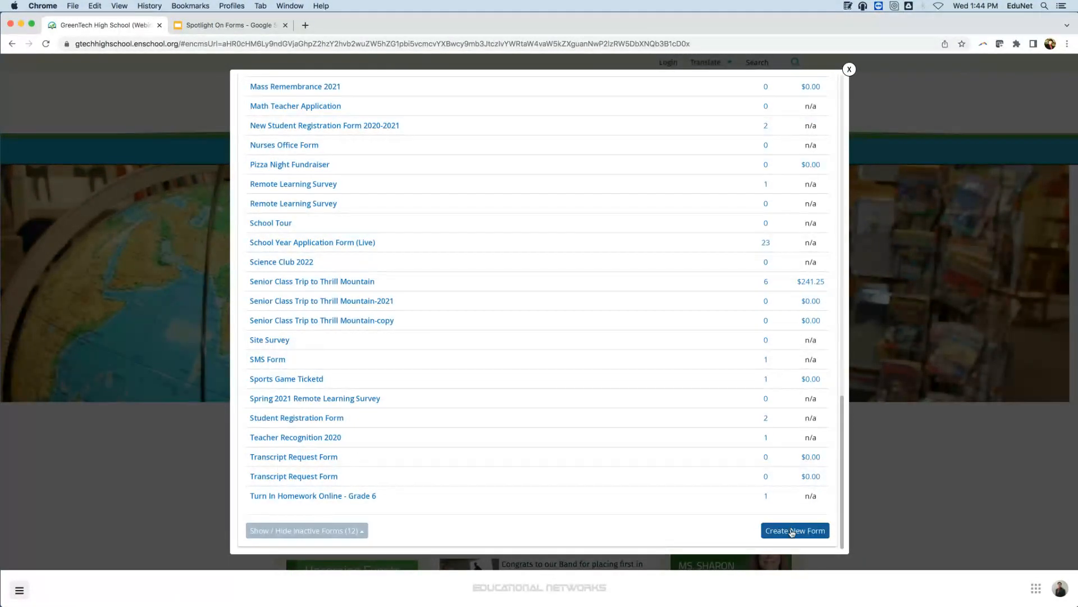
pyautogui.click(792, 531)
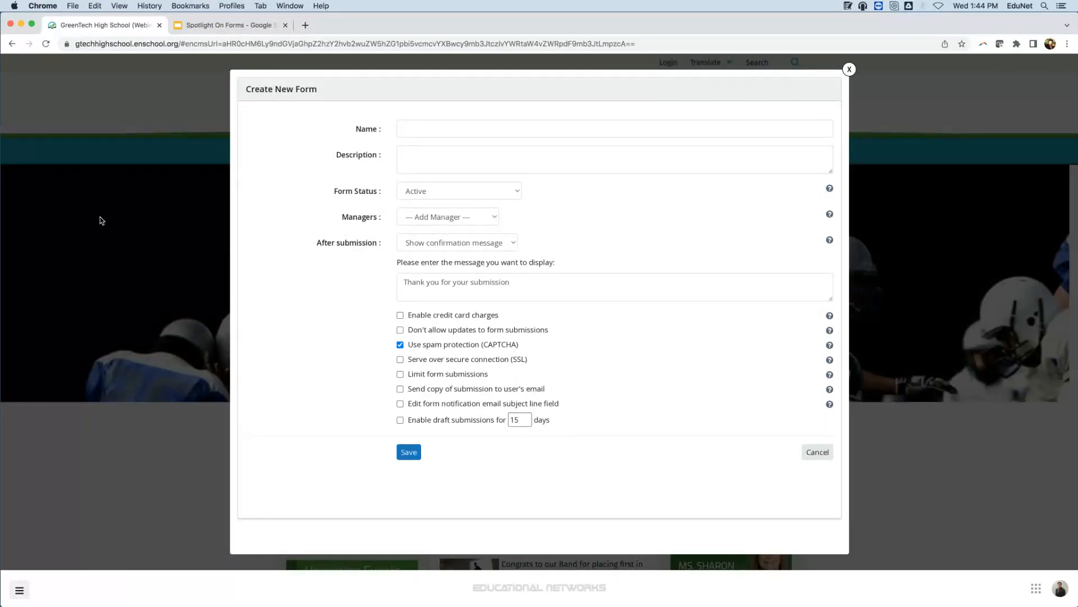
pyautogui.click(430, 124)
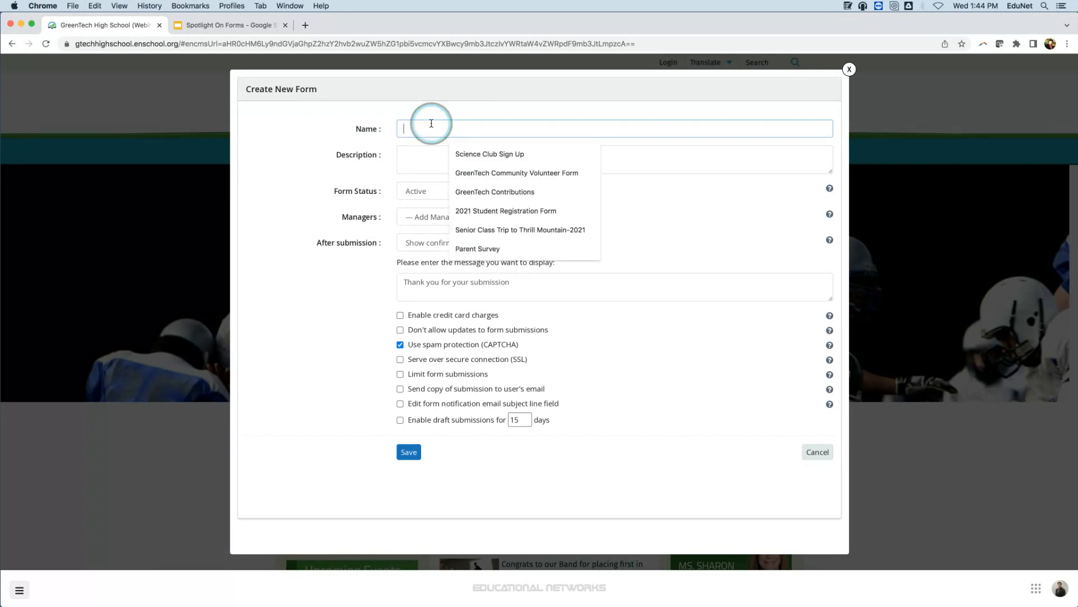
pyautogui.write('2')
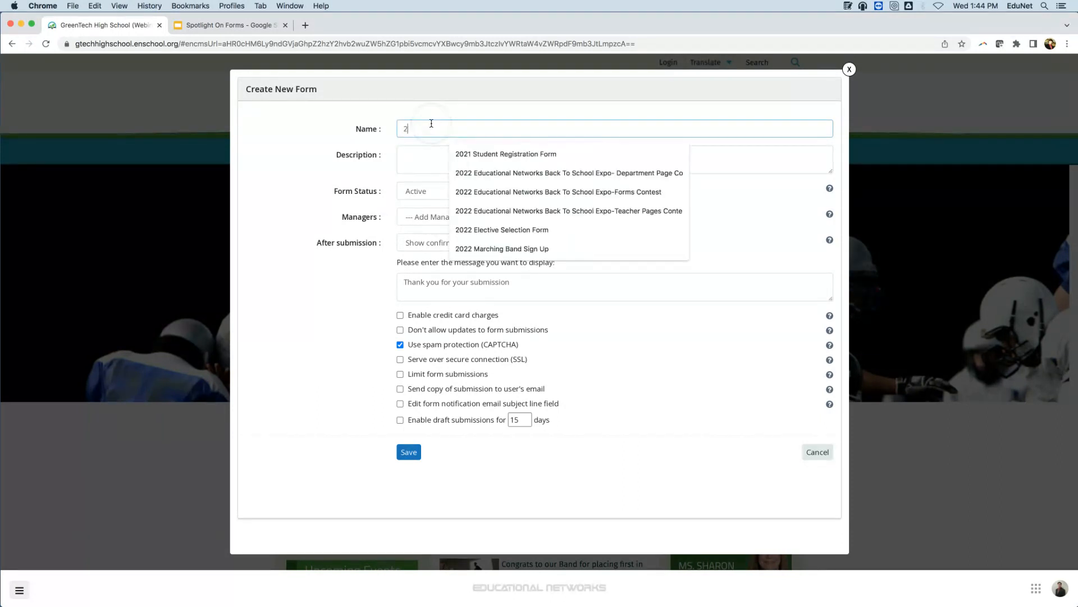
pyautogui.write('2')
pyautogui.write('-')
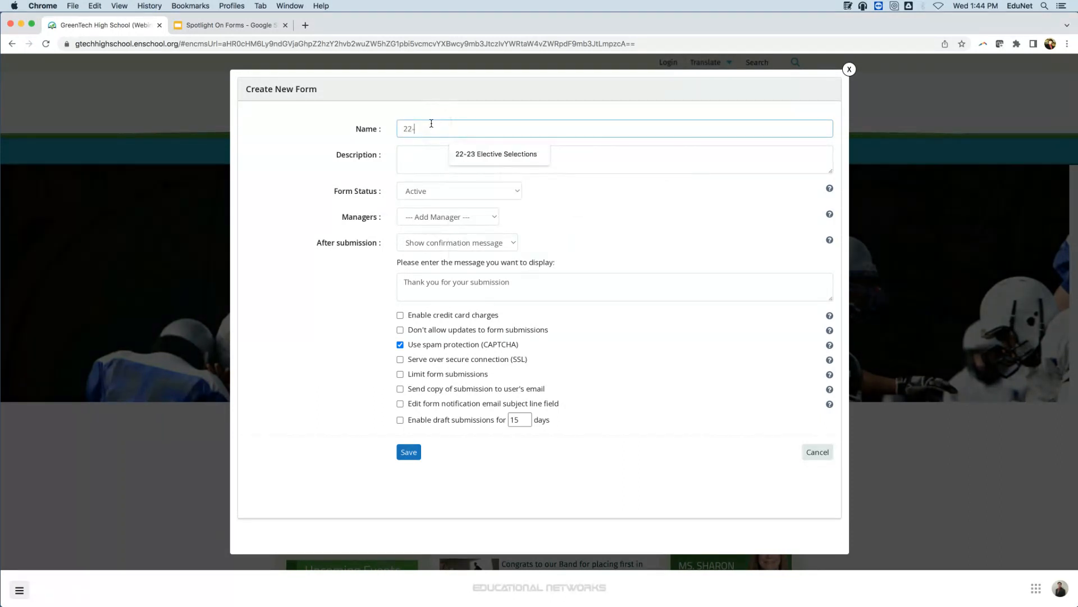
pyautogui.write('23 Syudemnt')
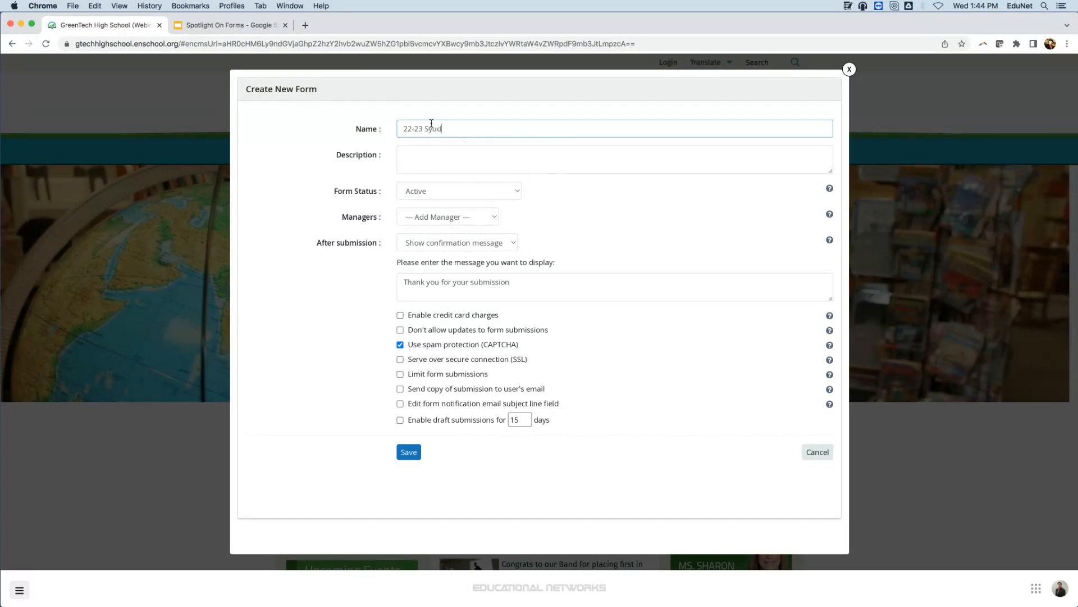
pyautogui.press('BackSpace')
pyautogui.press('BackSpace')
pyautogui.press('BackSpace')
pyautogui.press('BackSpace')
pyautogui.press('BackSpace')
pyautogui.press('BackSpace')
pyautogui.press('BackSpace')
pyautogui.press('BackSpace')
pyautogui.press('BackSpace')
pyautogui.write('Student Registration Form')
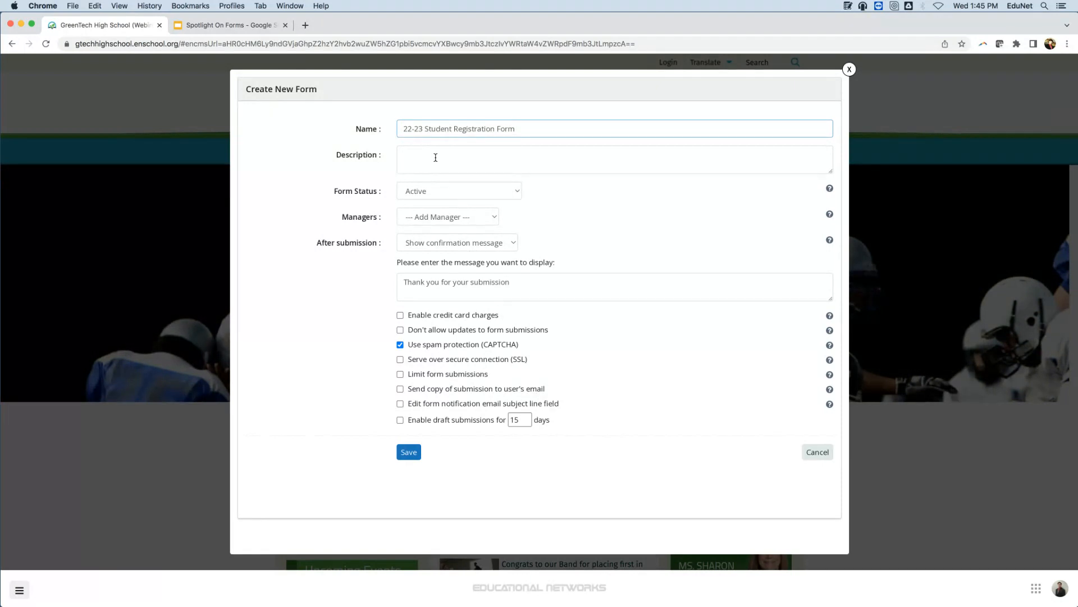
# Enter the description "This Form should be filled out by all Students attending GreenTech for the first time.".
pyautogui.click(436, 158)
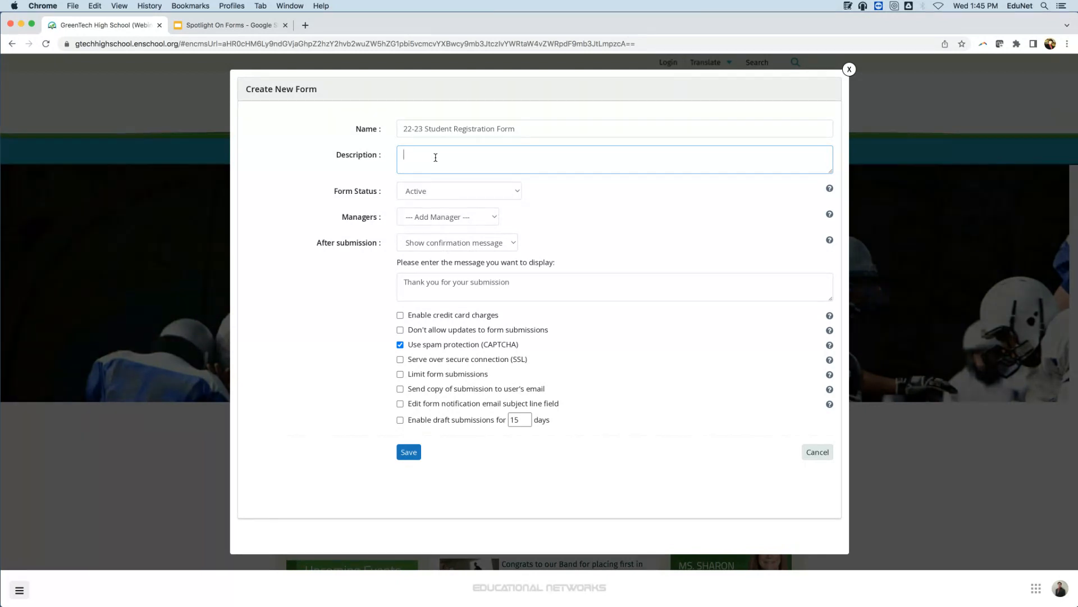
pyautogui.write('This Fro')
pyautogui.press('BackSpace')
pyautogui.press('BackSpace')
pyautogui.write('o')
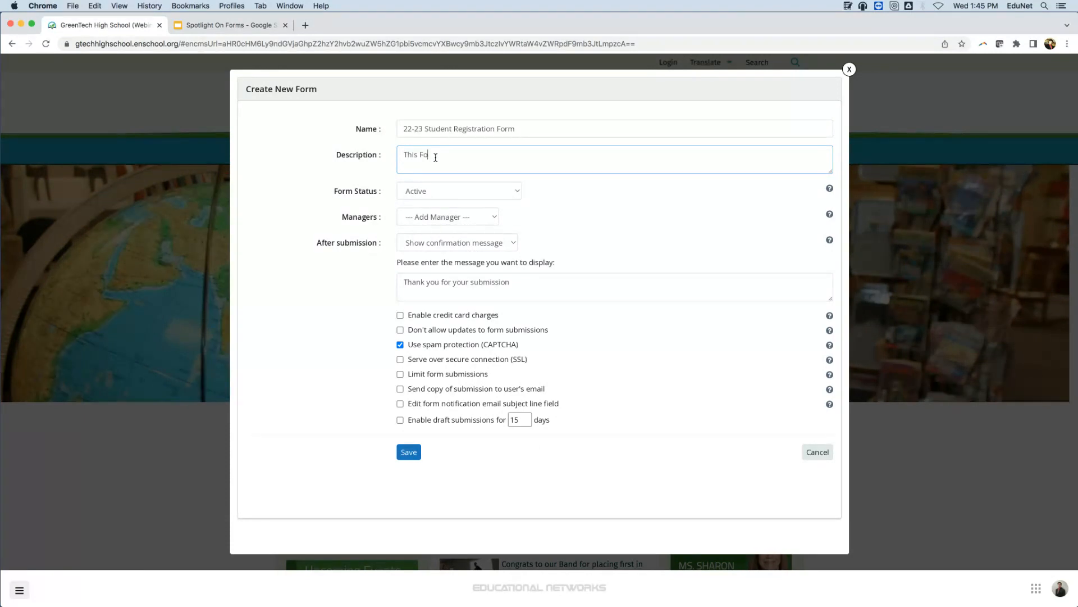
pyautogui.write('rm should be filled out by all Students attendi')
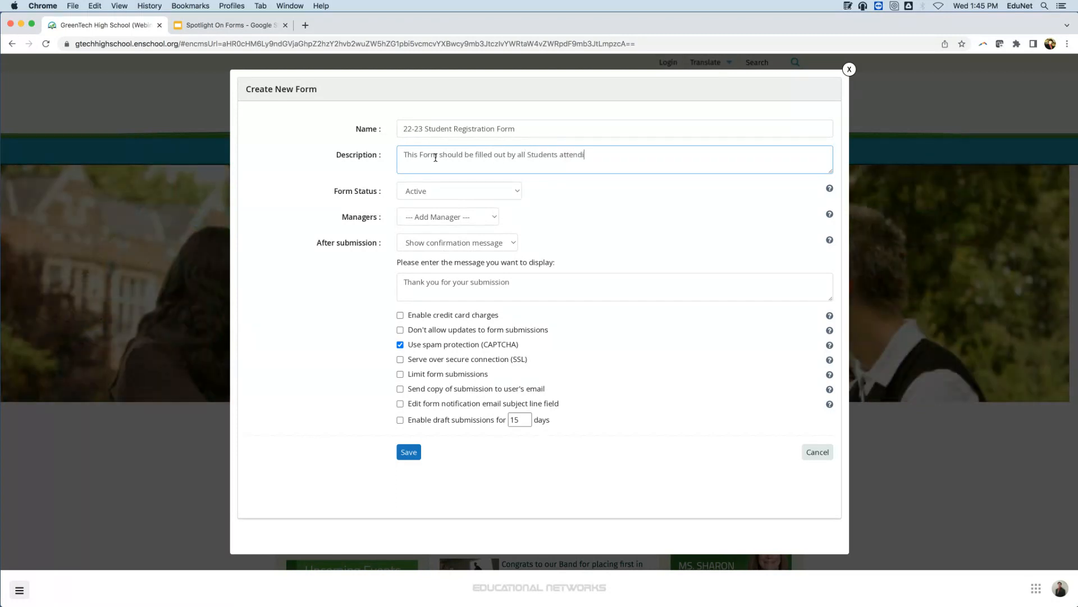
pyautogui.write('ng GreenTech for the first time.')
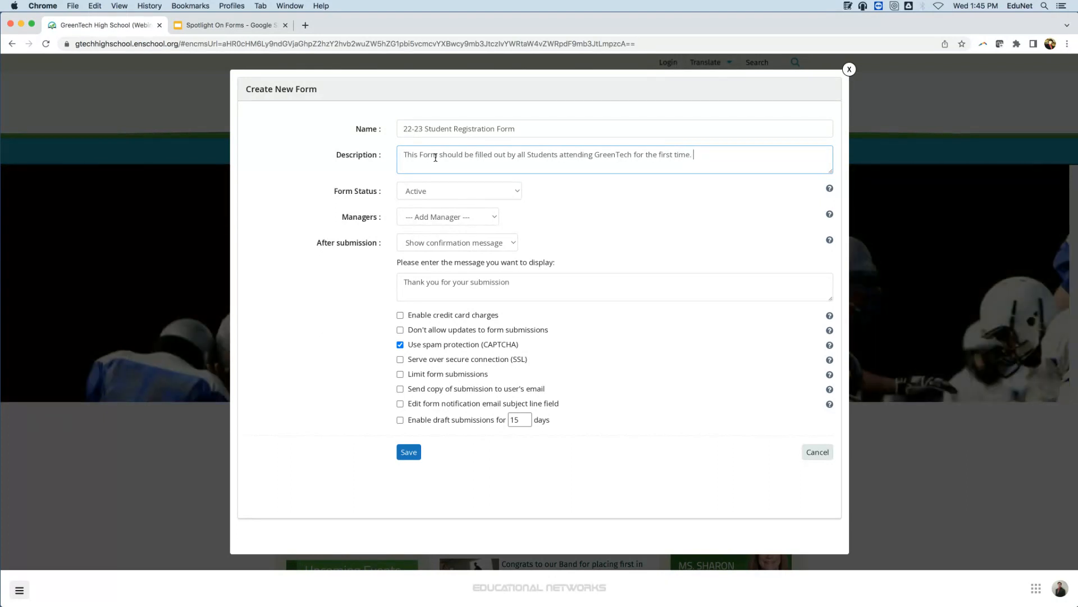
pyautogui.write(' All Forms')
# Add the sentence "All Forms should be submitted by July 2nd at 11:59 PM" to the form's description.
pyautogui.press('BackSpace')
pyautogui.write('Submi')
pyautogui.press('BackSpace')
pyautogui.press('BackSpace')
pyautogui.press('BackSpace')
pyautogui.press('BackSpace')
pyautogui.press('BackSpace')
pyautogui.press('BackSpace')
pyautogui.press('BackSpace')
pyautogui.press('BackSpace')
pyautogui.press('BackSpace')
pyautogui.write('Forms should be submitted by Ju')
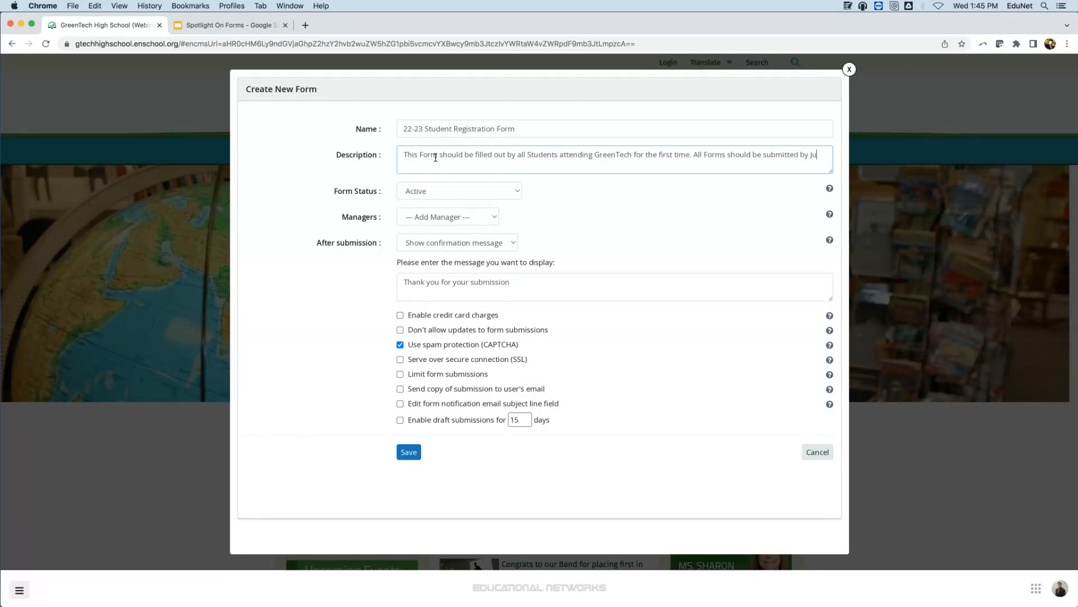
pyautogui.write('ly 2nd at 11:5-9')
pyautogui.press('BackSpace')
pyautogui.write('9 PM')
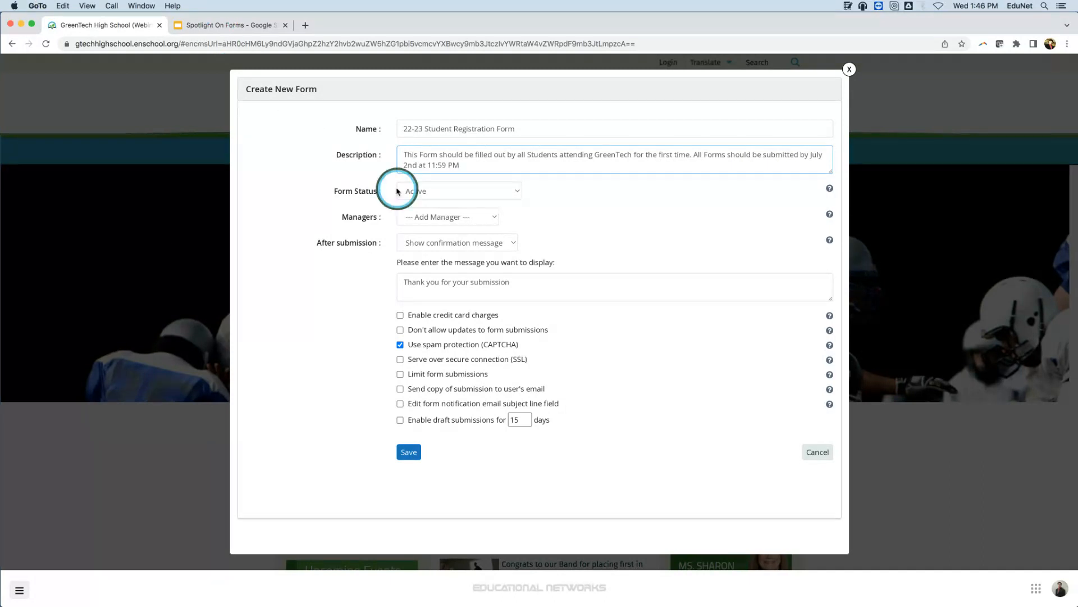
# Add the administrator as form manager and extend the confirmation message with ", please call the Admissions Director at" and the phone number.
pyautogui.click(441, 219)
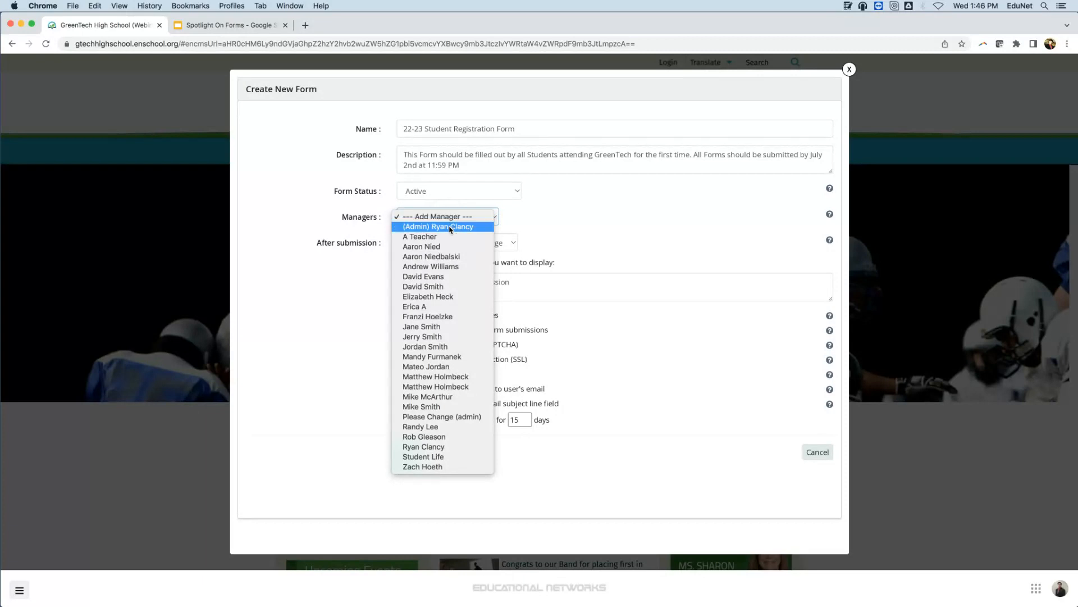
pyautogui.click(450, 226)
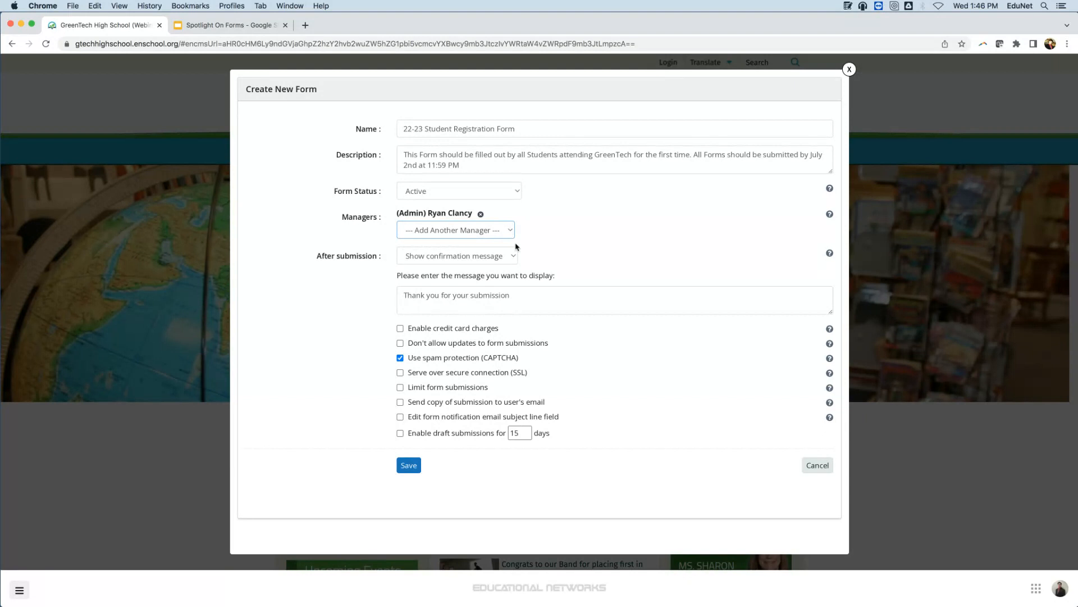
pyautogui.click(505, 256)
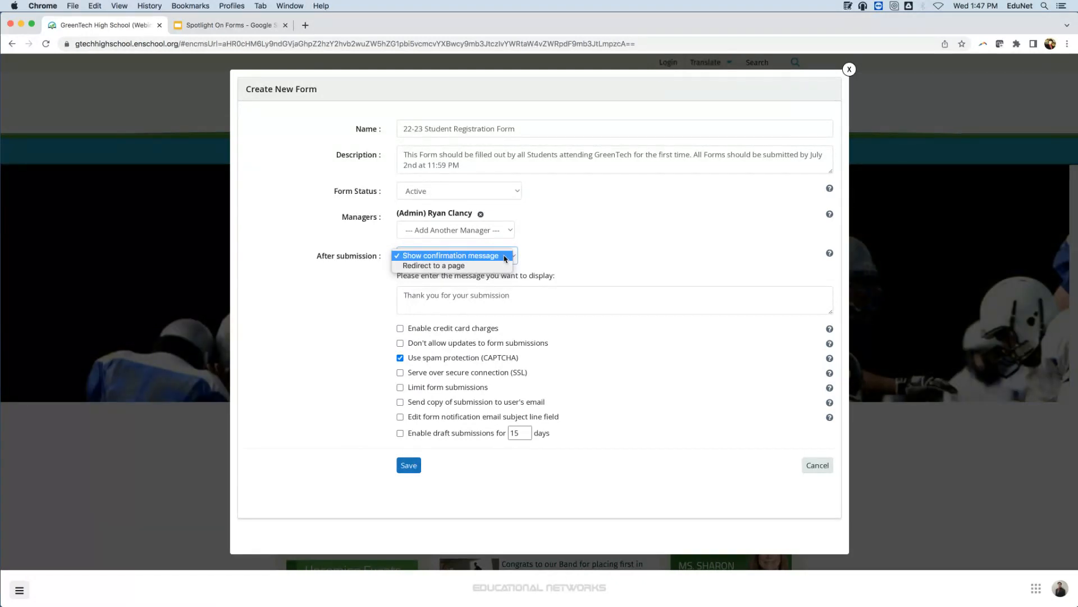
pyautogui.click(515, 293)
pyautogui.click(516, 293)
pyautogui.press('BackSpace')
pyautogui.write(', pl')
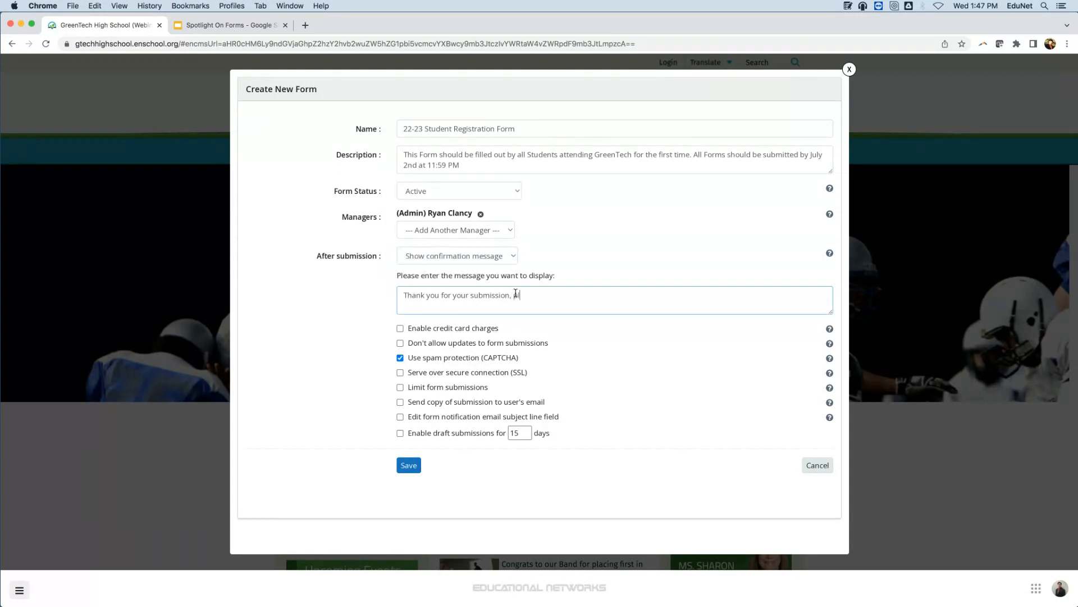
pyautogui.write('ease call the Admins')
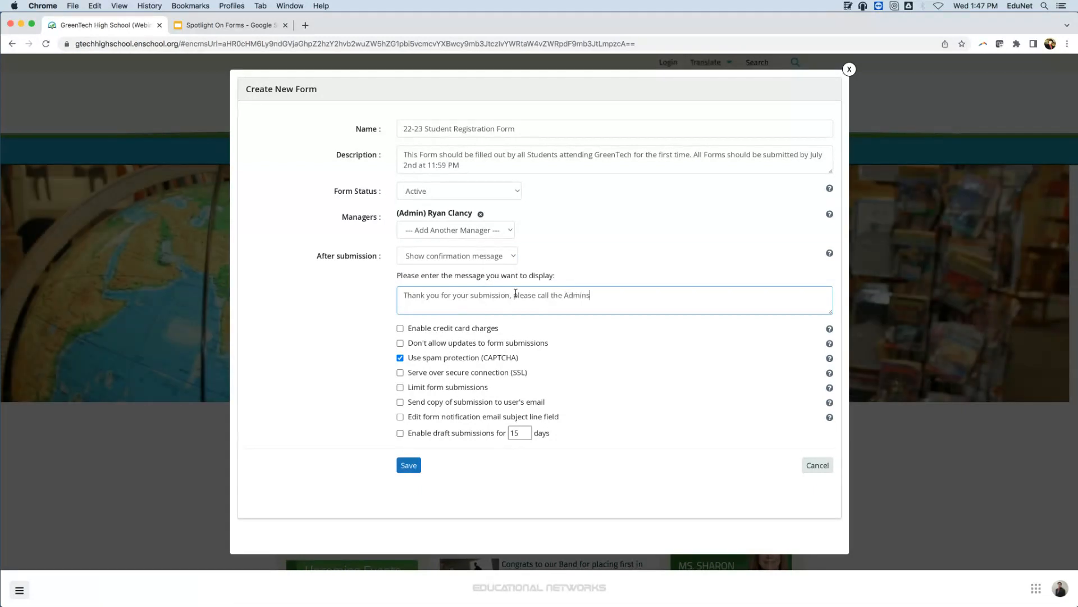
pyautogui.press('BackSpace')
pyautogui.press('BackSpace')
pyautogui.write('ssions Director at 555-123-4567')
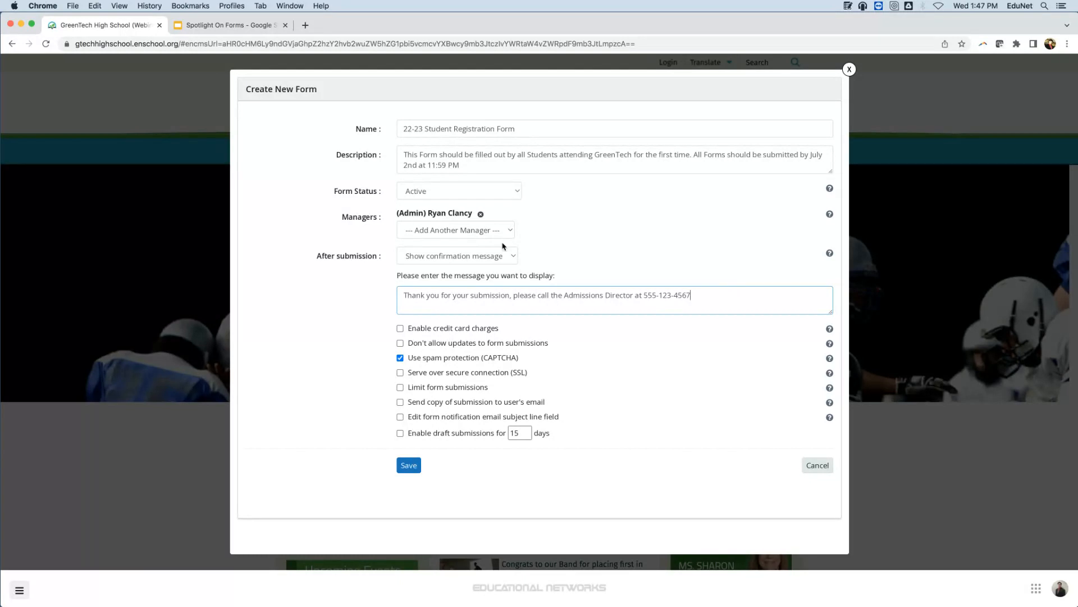
# Try the secure connection option and credit card charges with the Greentech merchant account and an amount calculated from the form.
pyautogui.click(401, 373)
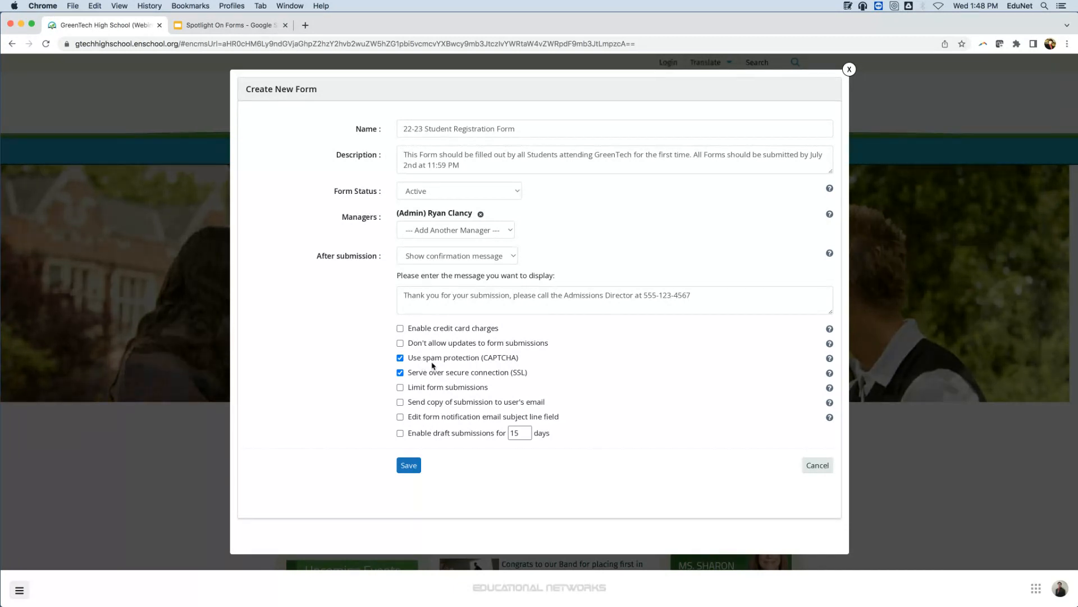
pyautogui.click(399, 328)
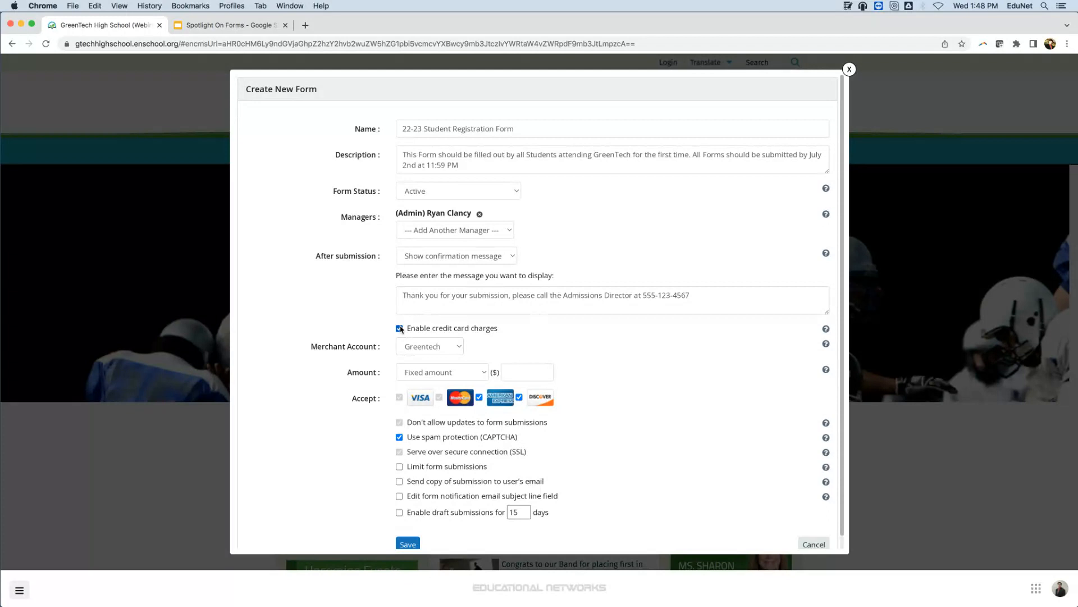
pyautogui.click(432, 344)
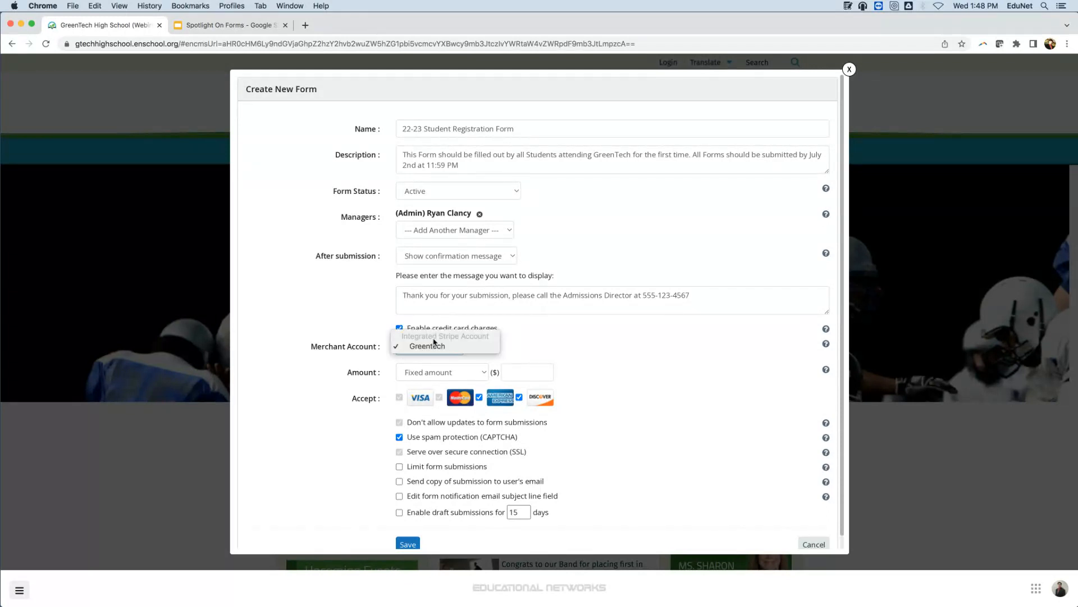
pyautogui.click(530, 347)
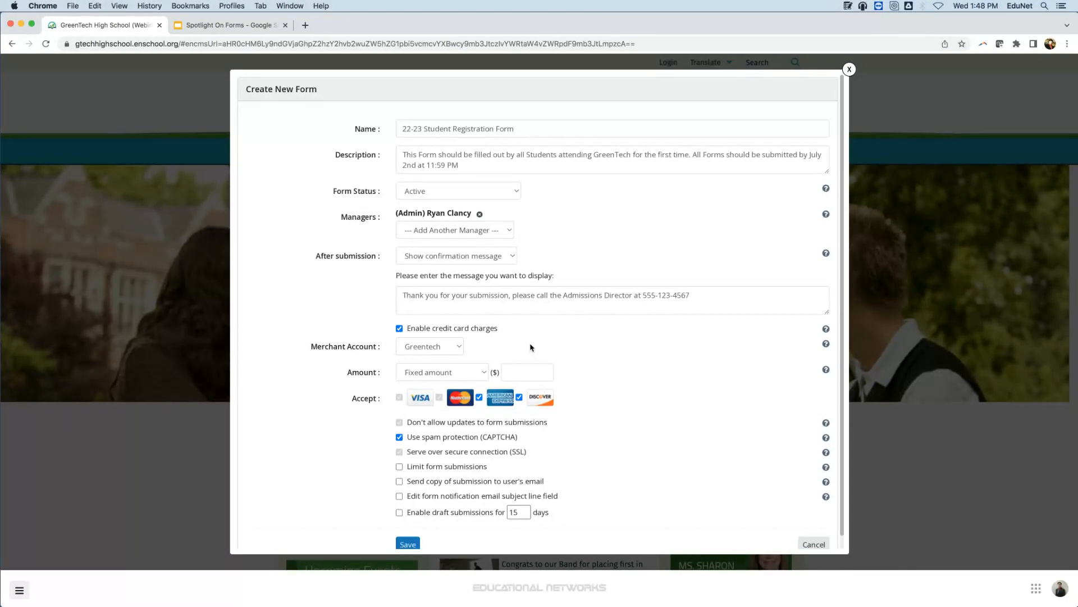
pyautogui.click(482, 372)
pyautogui.click(481, 382)
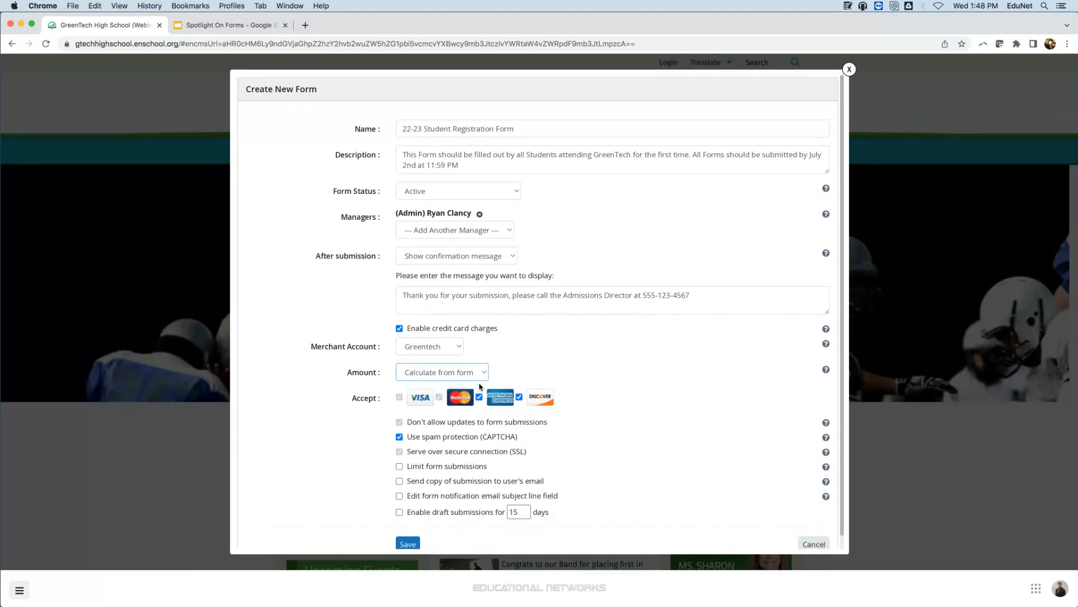
pyautogui.click(400, 328)
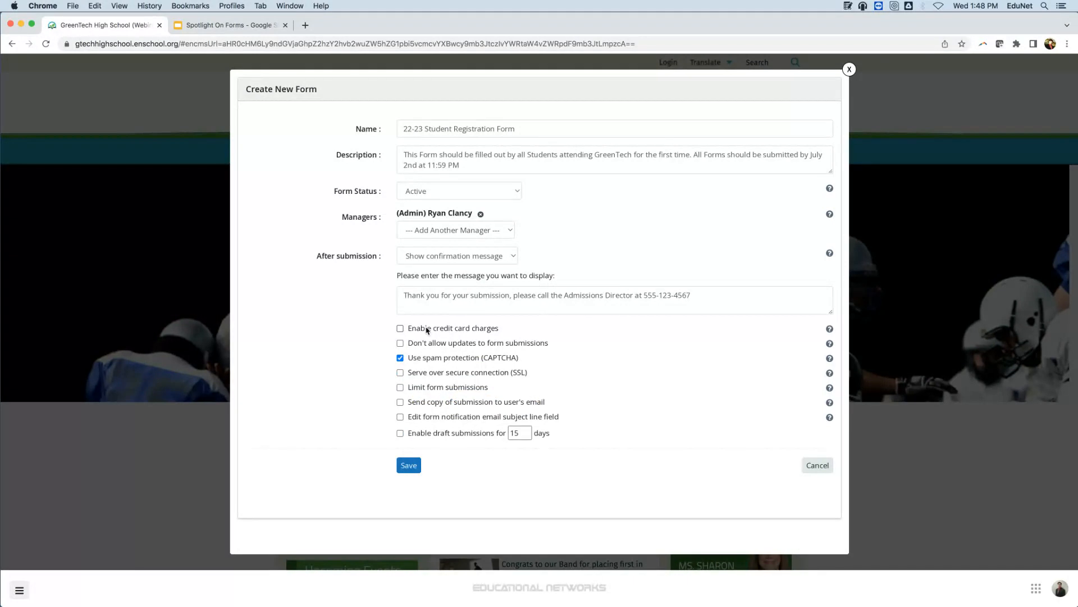
# Serve the form over a secure connection (SSL), enable draft submissions for 15 days, and save the new form.
pyautogui.click(400, 373)
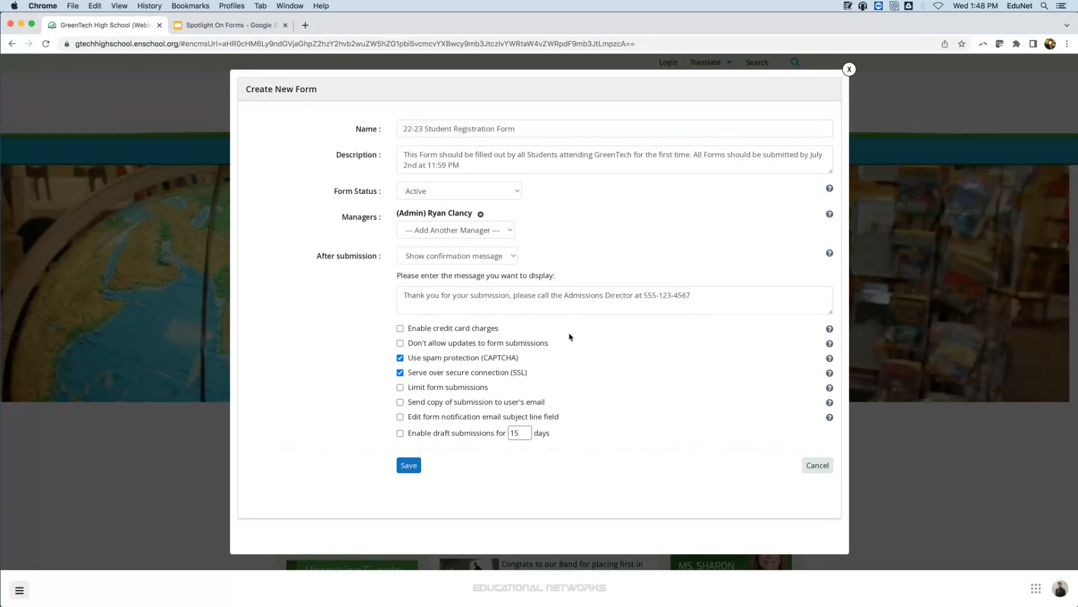
pyautogui.click(400, 433)
pyautogui.click(404, 466)
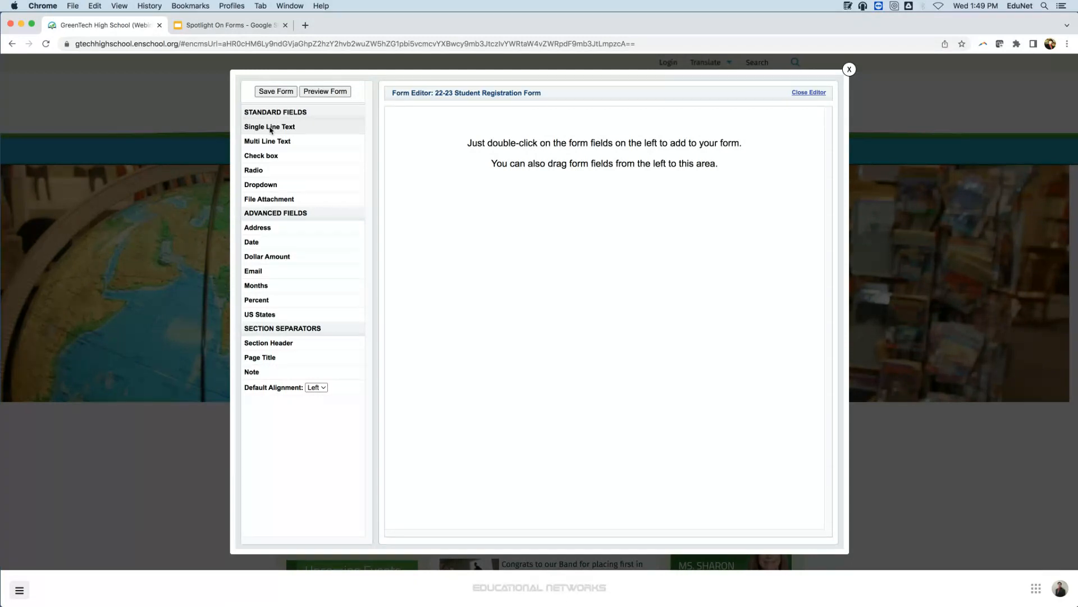
# Add a single line text field to the form with the question "First Name" and make it required.
pyautogui.moveTo(270, 127); pyautogui.dragTo(452, 133)
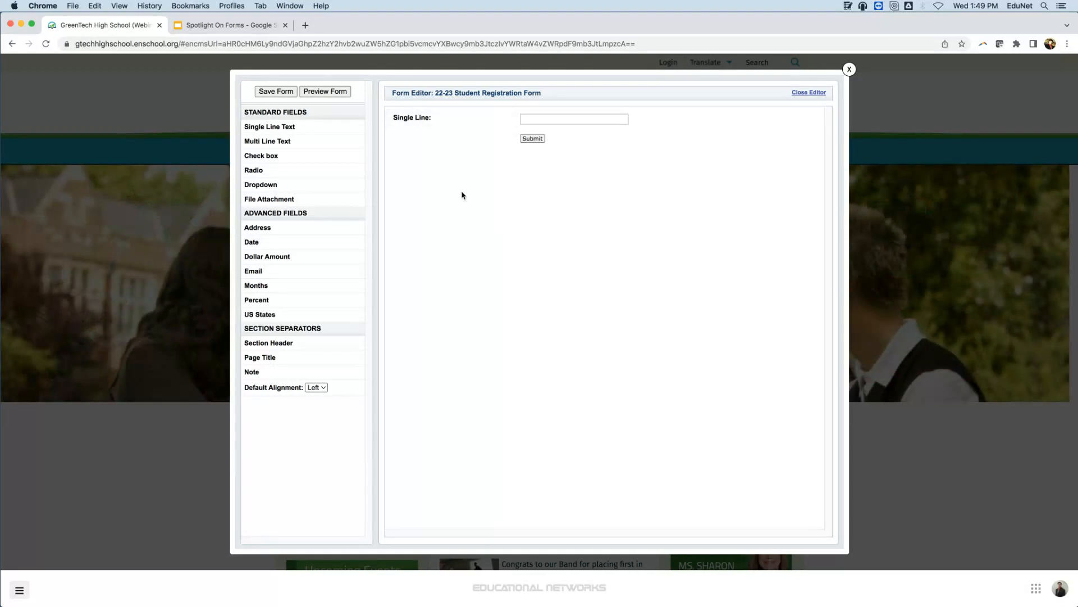
pyautogui.click(421, 120)
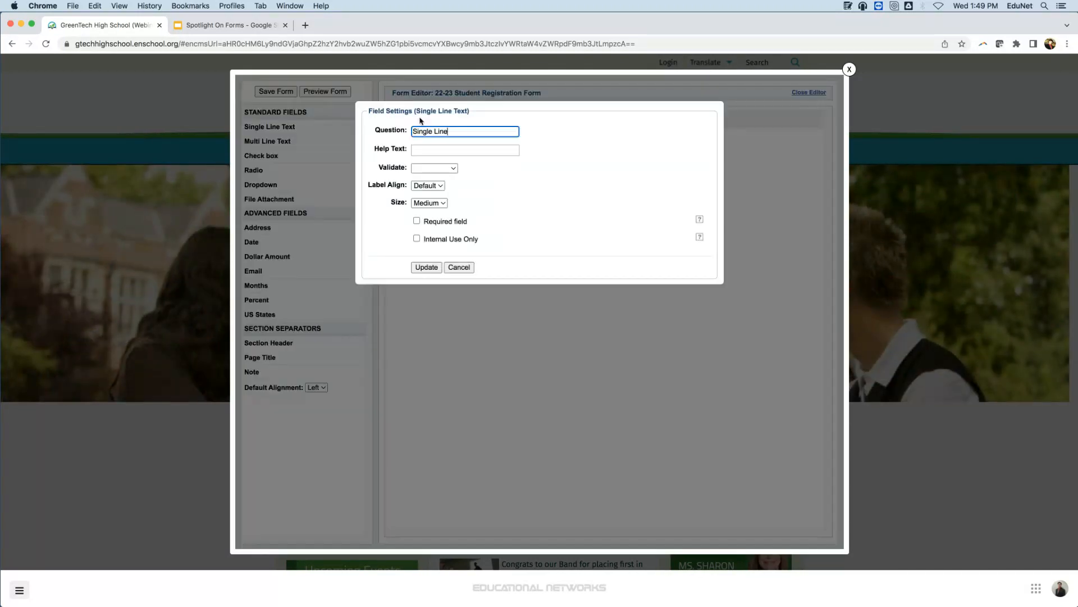
pyautogui.moveTo(475, 127); pyautogui.dragTo(394, 119)
pyautogui.press('BackSpace')
pyautogui.write('First Name')
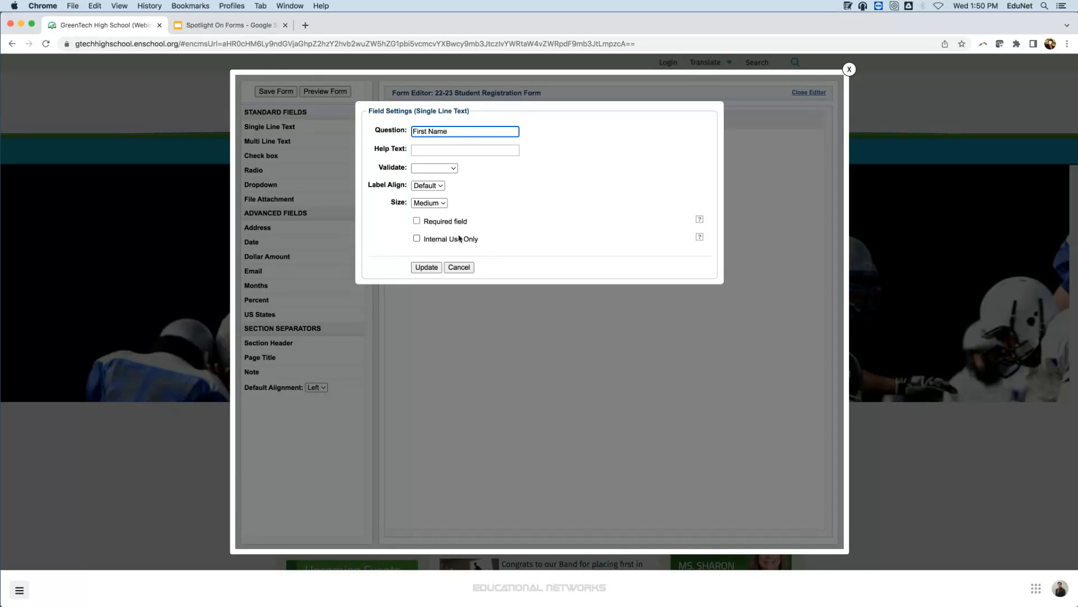
pyautogui.click(441, 223)
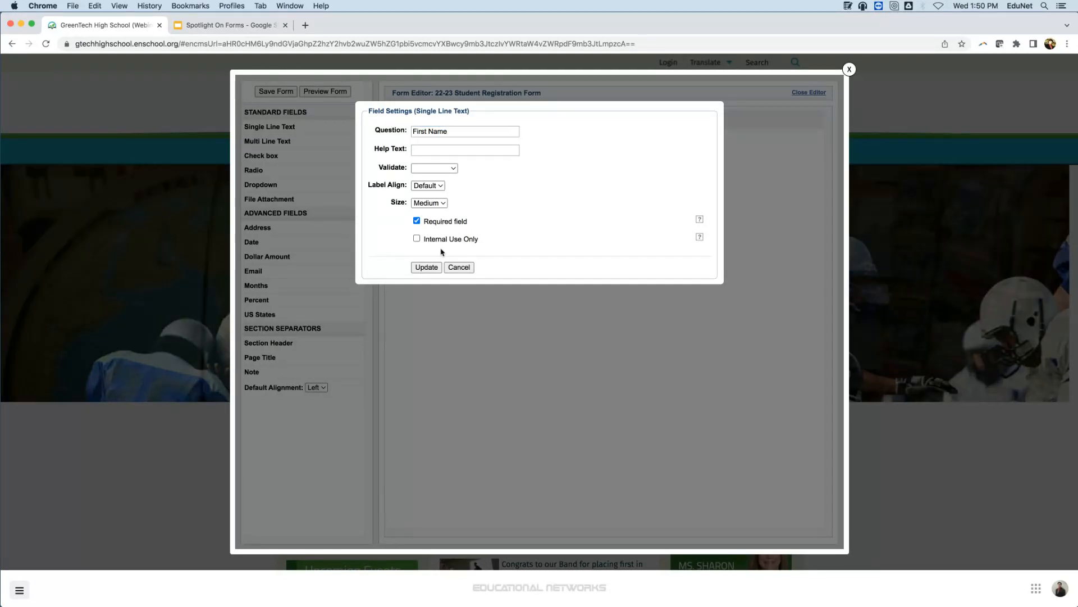
pyautogui.click(435, 269)
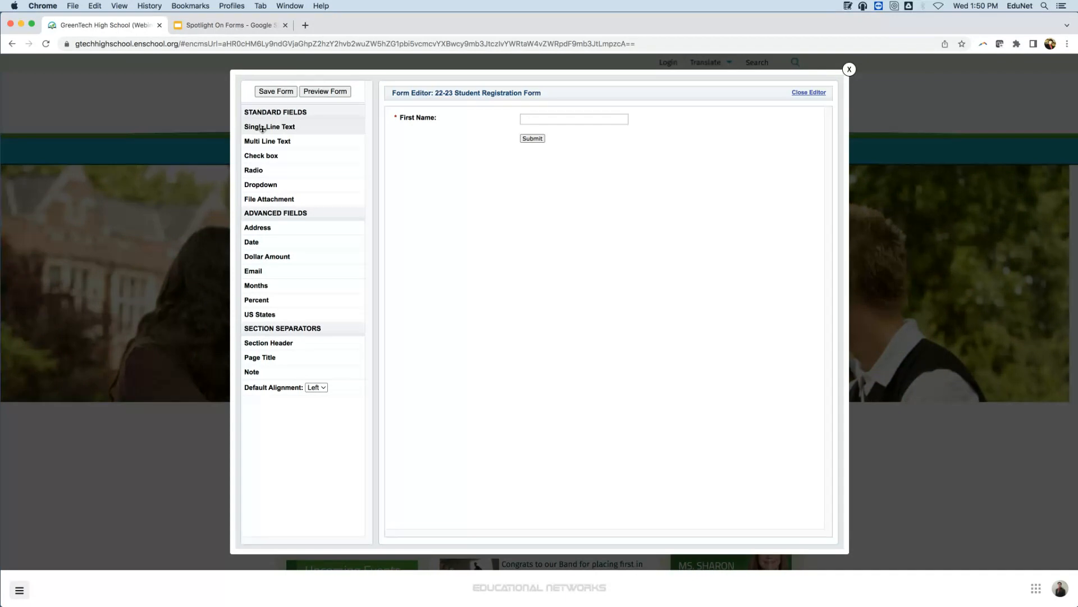
# Add a single line text field below First Name with the question "Last Name" and make it required.
pyautogui.moveTo(263, 128); pyautogui.dragTo(461, 158)
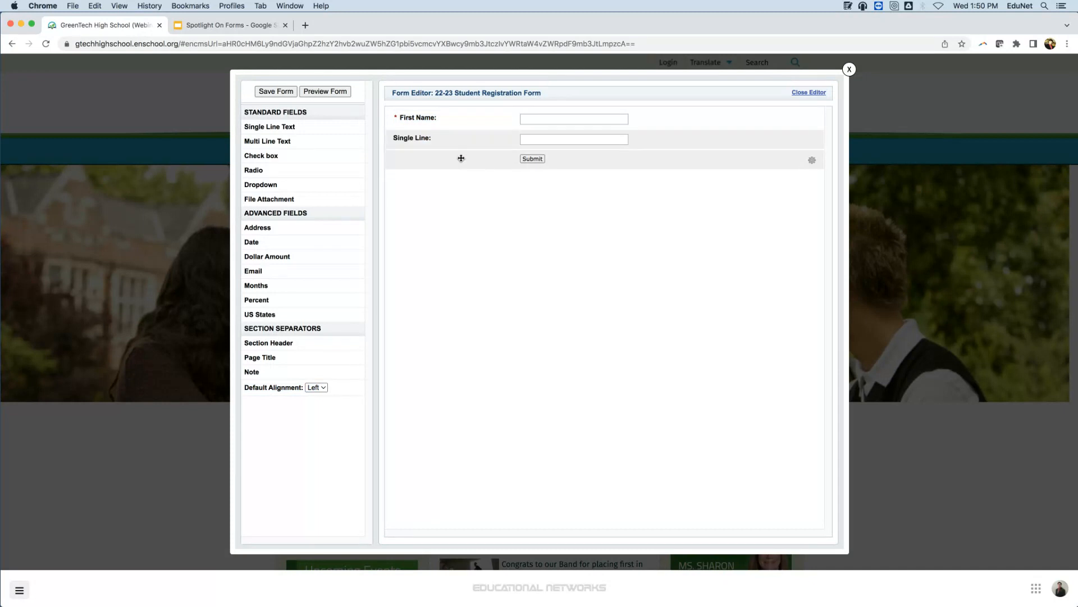
pyautogui.click(431, 138)
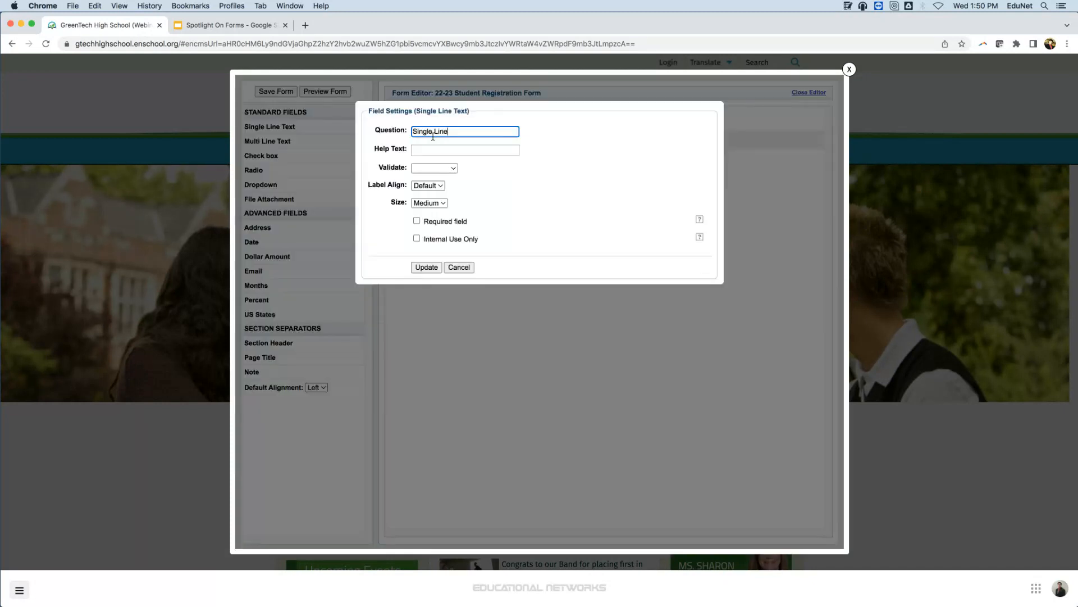
pyautogui.moveTo(459, 133); pyautogui.dragTo(414, 131)
pyautogui.write('Last Na')
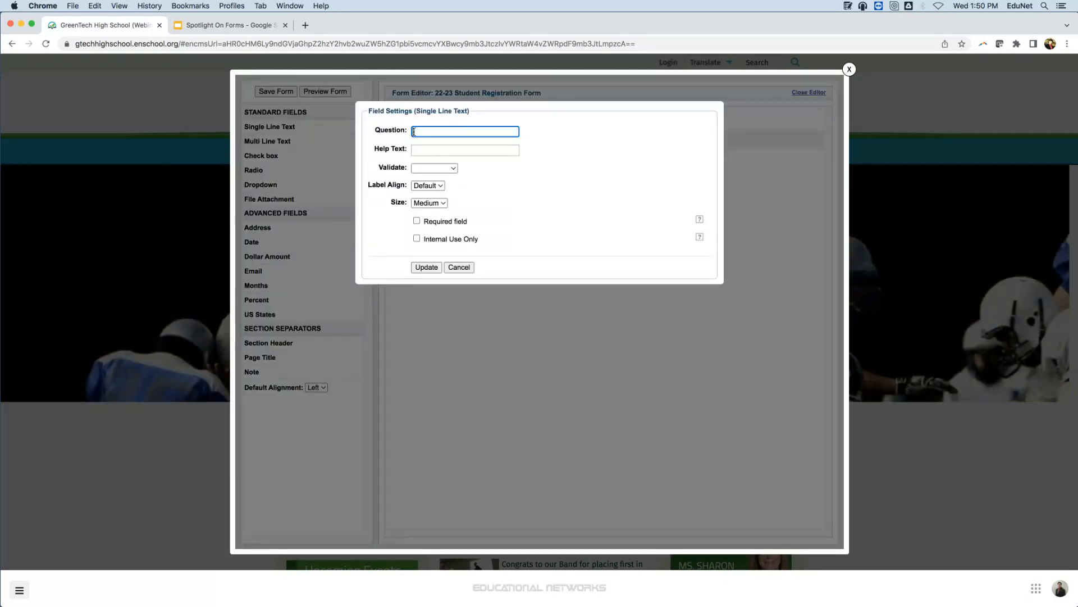
pyautogui.write('me')
pyautogui.click(417, 221)
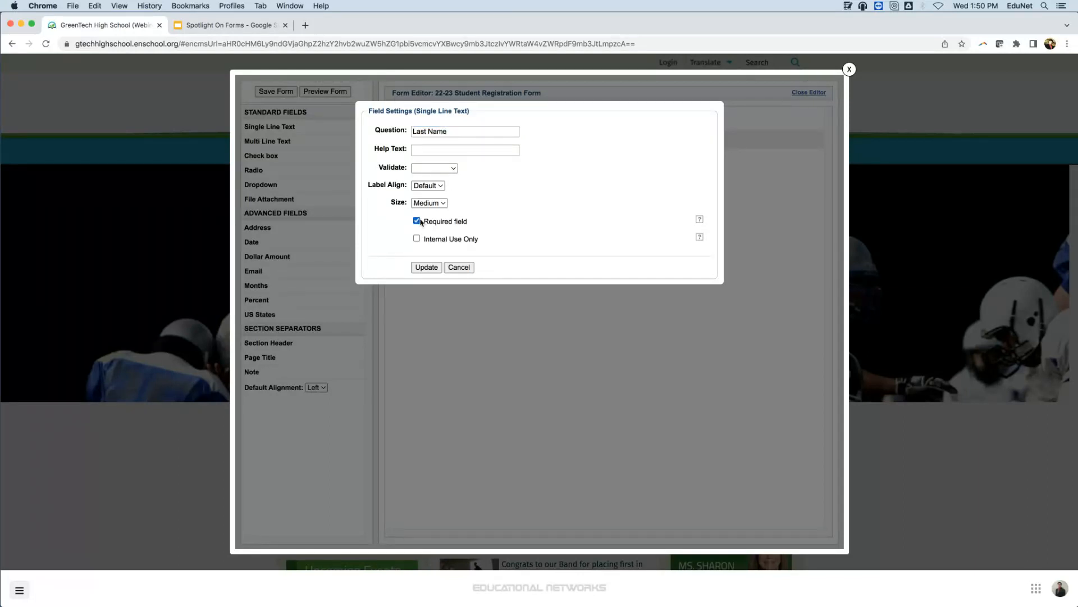
pyautogui.click(434, 268)
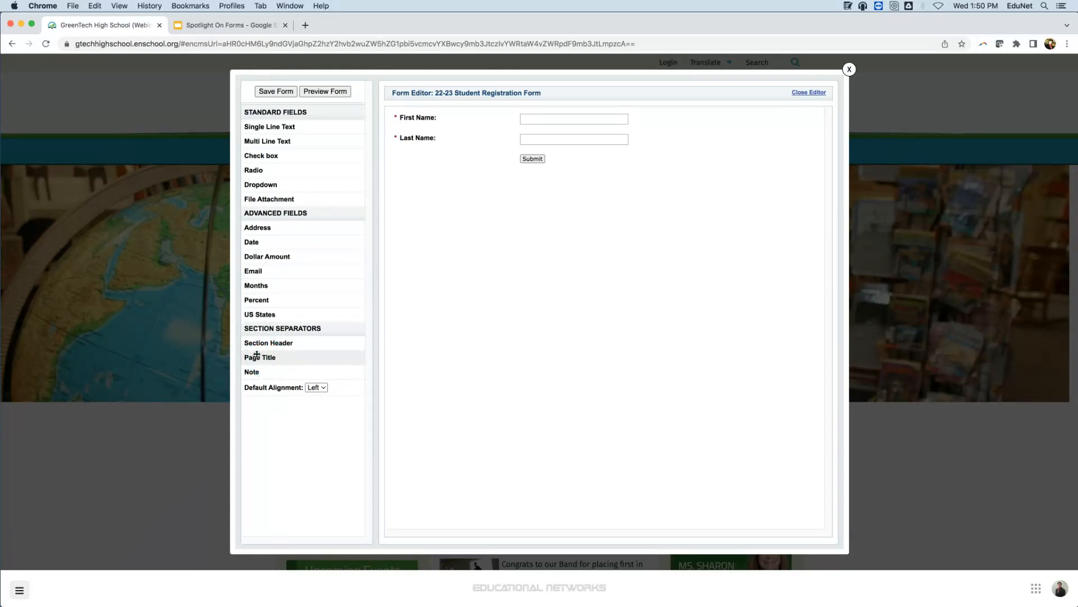
# Insert a page title labelled "Student Information" above the First Name field.
pyautogui.moveTo(266, 358); pyautogui.dragTo(419, 111)
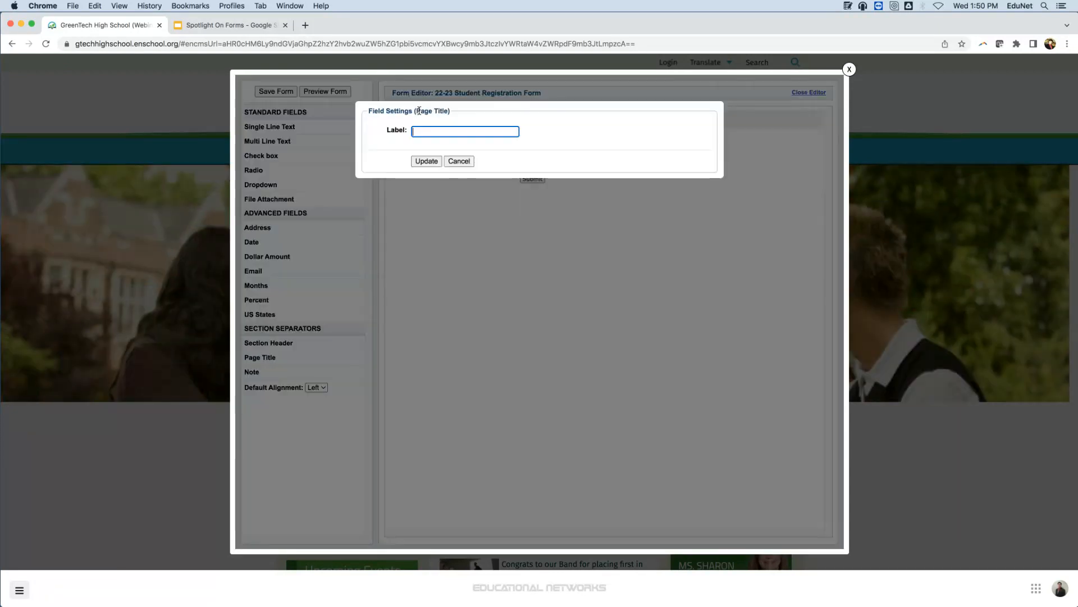
pyautogui.write('Student Information')
pyautogui.click(425, 161)
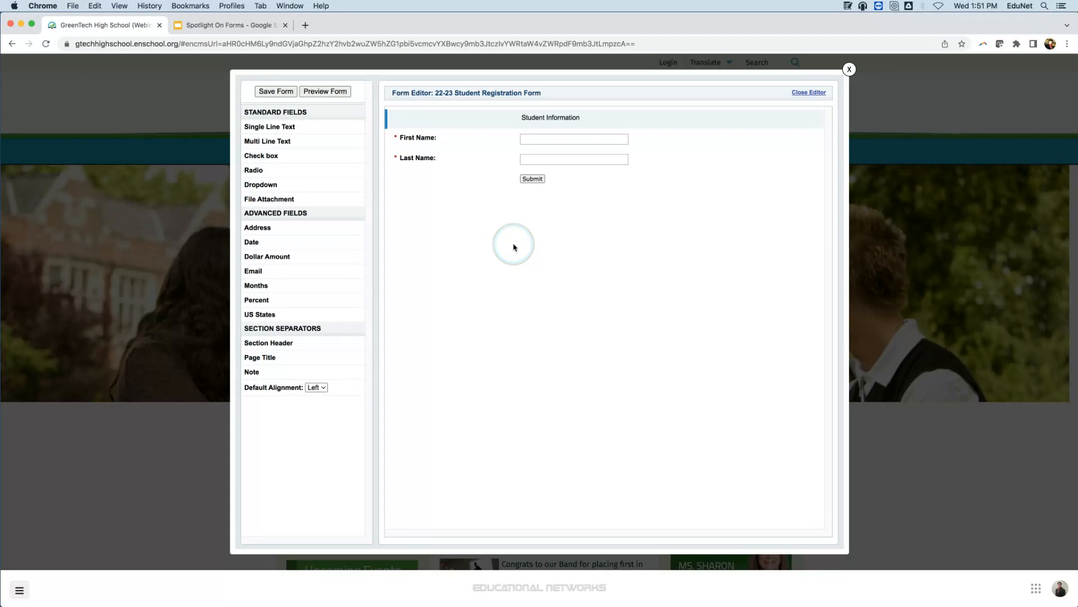
pyautogui.moveTo(466, 115)
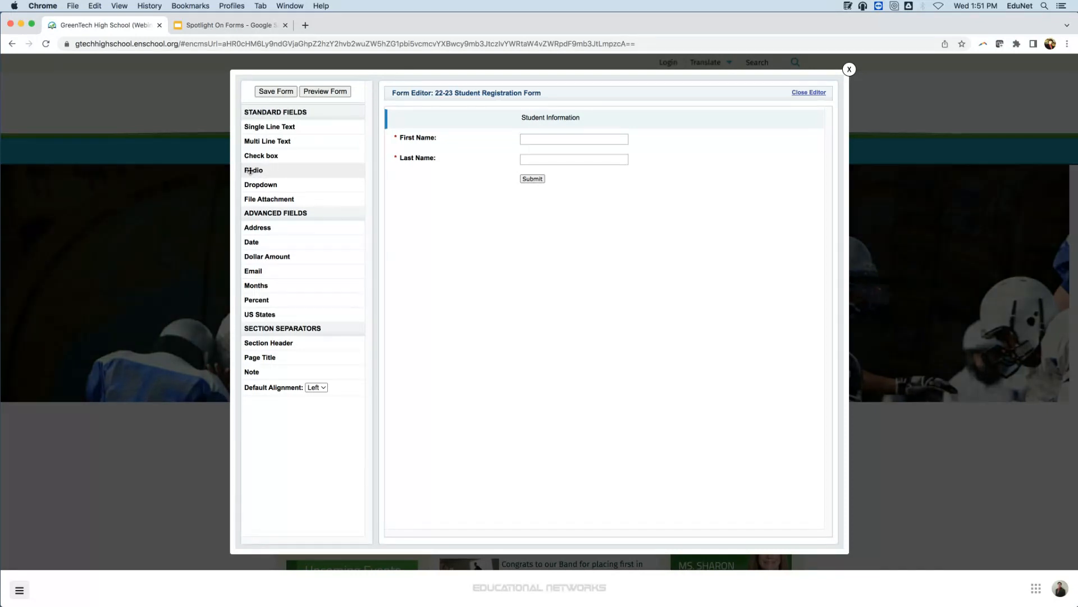
# Add a radio field below Last Name with the question "Grade Level".
pyautogui.moveTo(250, 171); pyautogui.dragTo(473, 174)
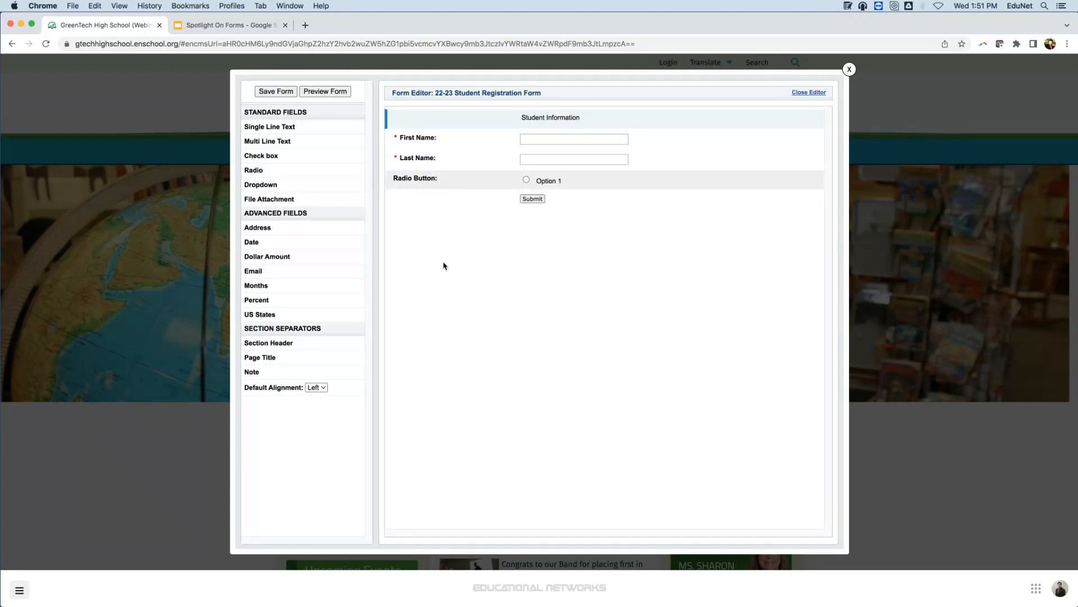
pyautogui.click(447, 178)
pyautogui.moveTo(455, 132); pyautogui.dragTo(410, 131)
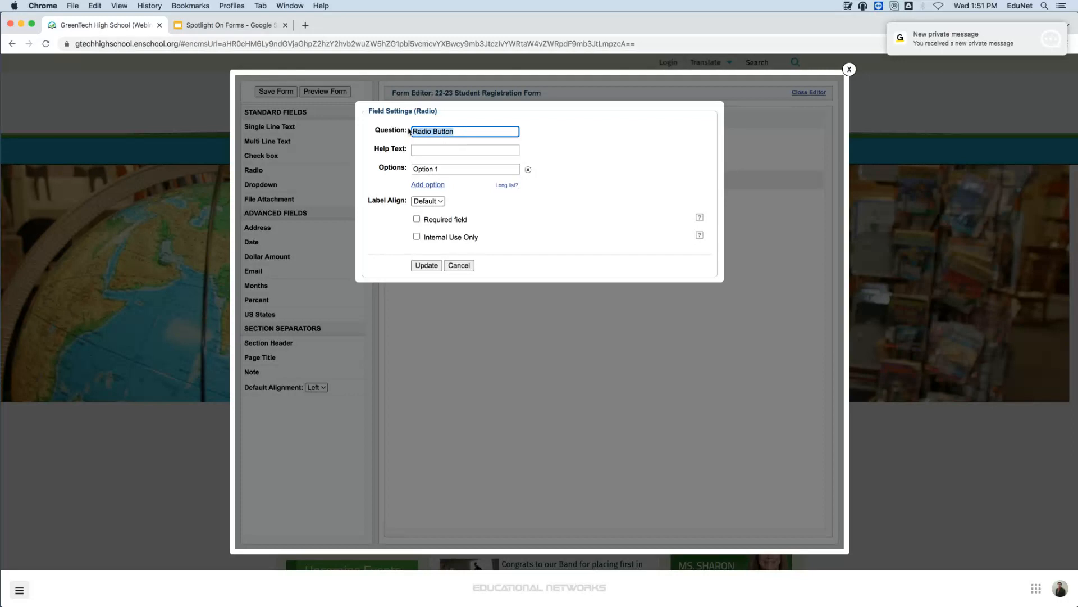
pyautogui.write('Grade ')
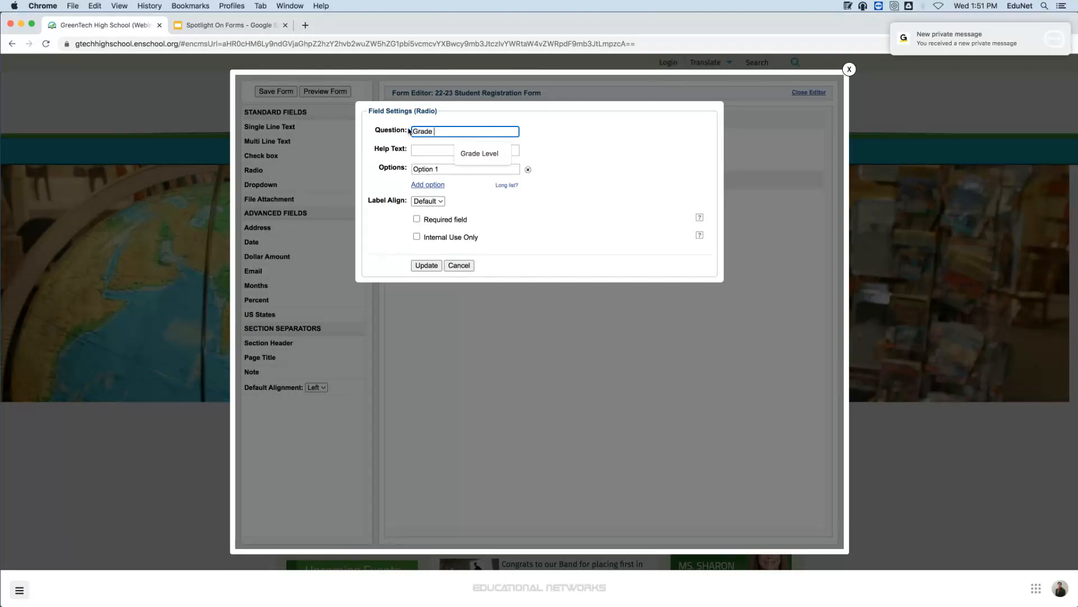
pyautogui.write('Level')
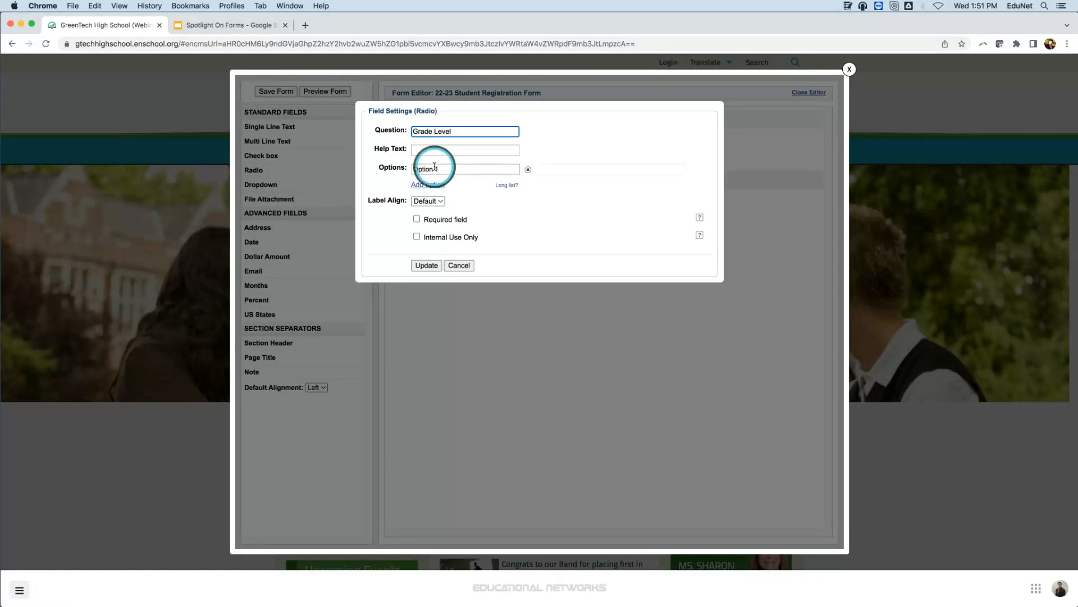
# Give the Grade Level field the options Grade 9, Grade 10, Grade 11 and Grade 12, and make it required.
pyautogui.moveTo(450, 162); pyautogui.dragTo(330, 163)
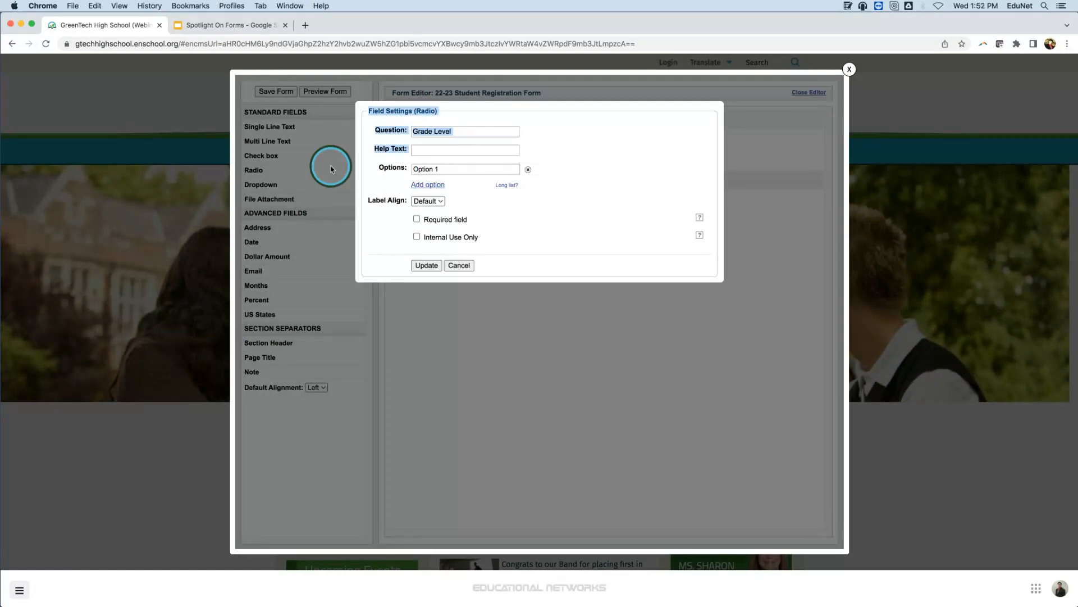
pyautogui.click(440, 170)
pyautogui.write('Grade 9')
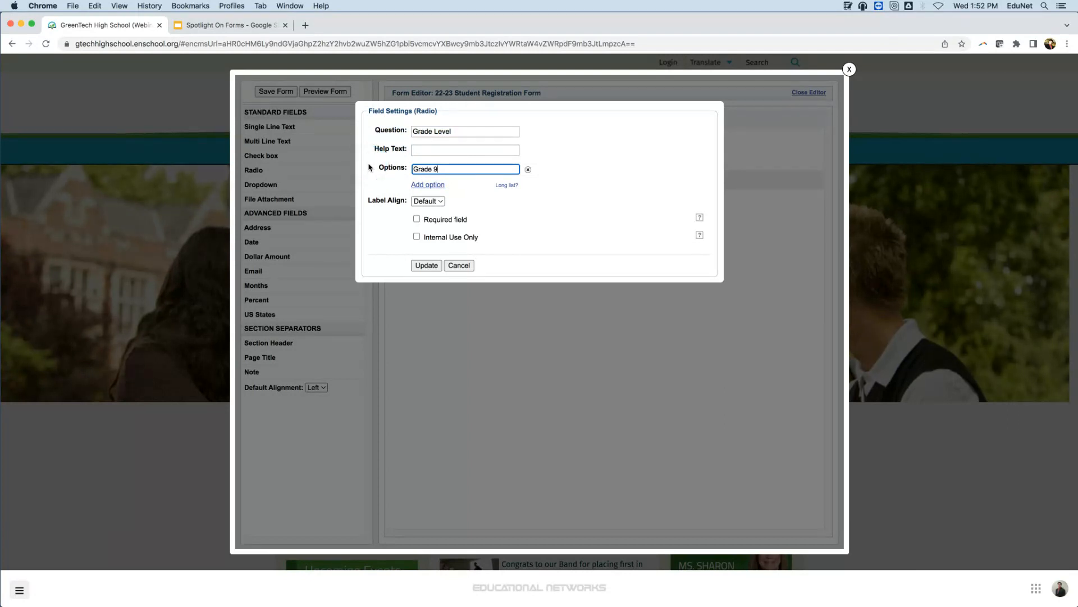
pyautogui.click(427, 183)
pyautogui.write('Grade 10')
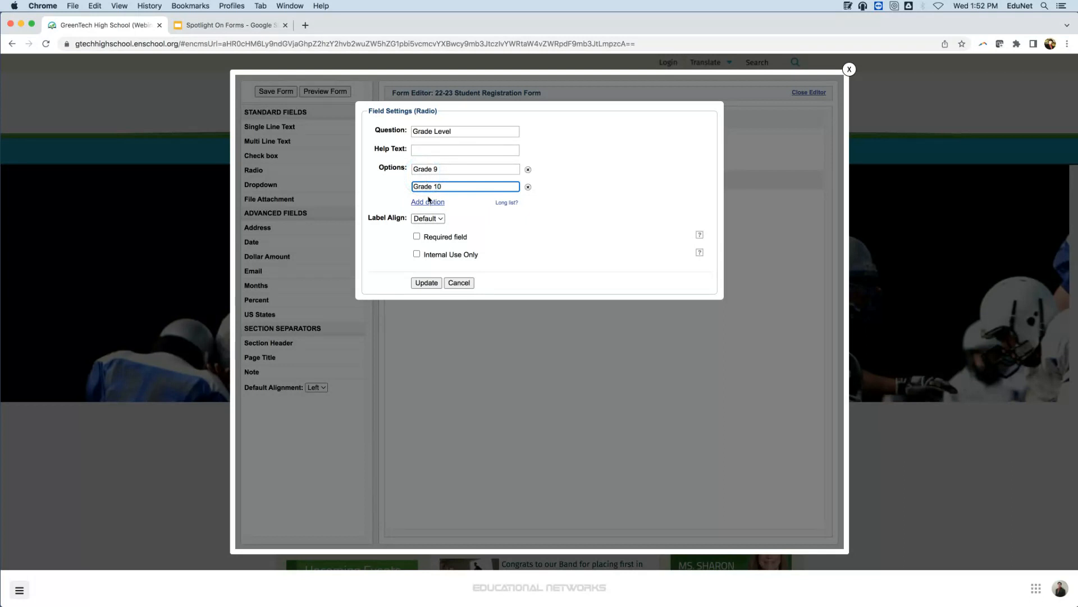
pyautogui.click(428, 201)
pyautogui.write('Grade 11')
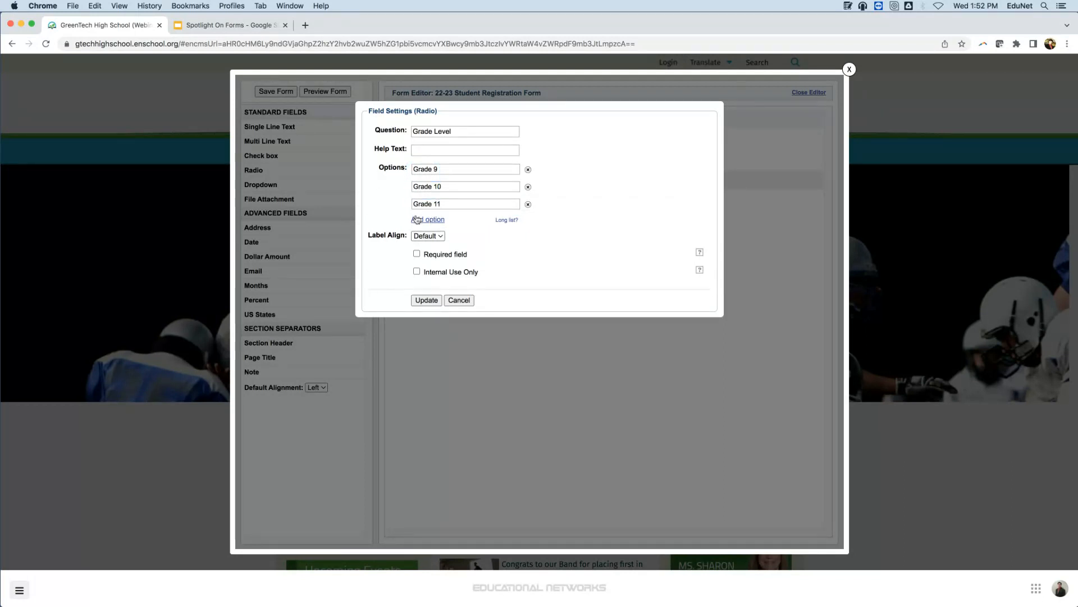
pyautogui.click(416, 219)
pyautogui.write('Grade 12')
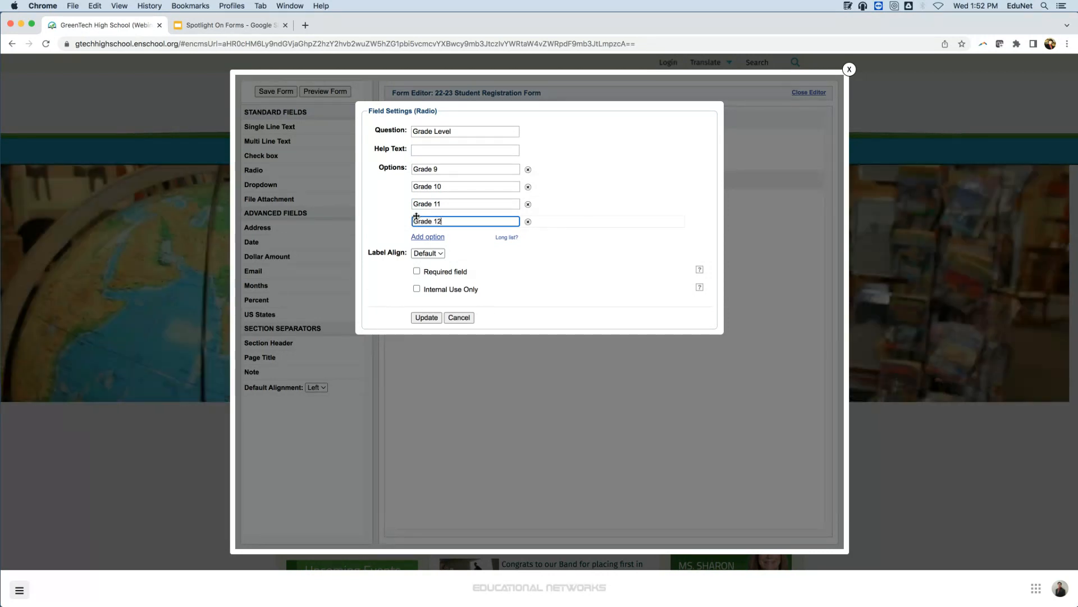
pyautogui.click(416, 272)
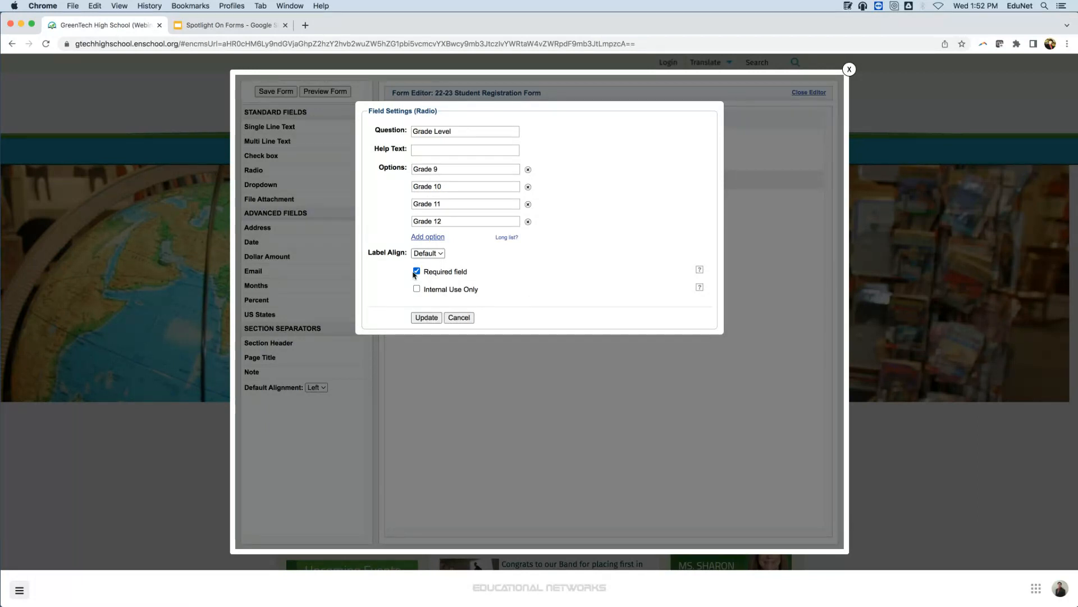
pyautogui.click(435, 318)
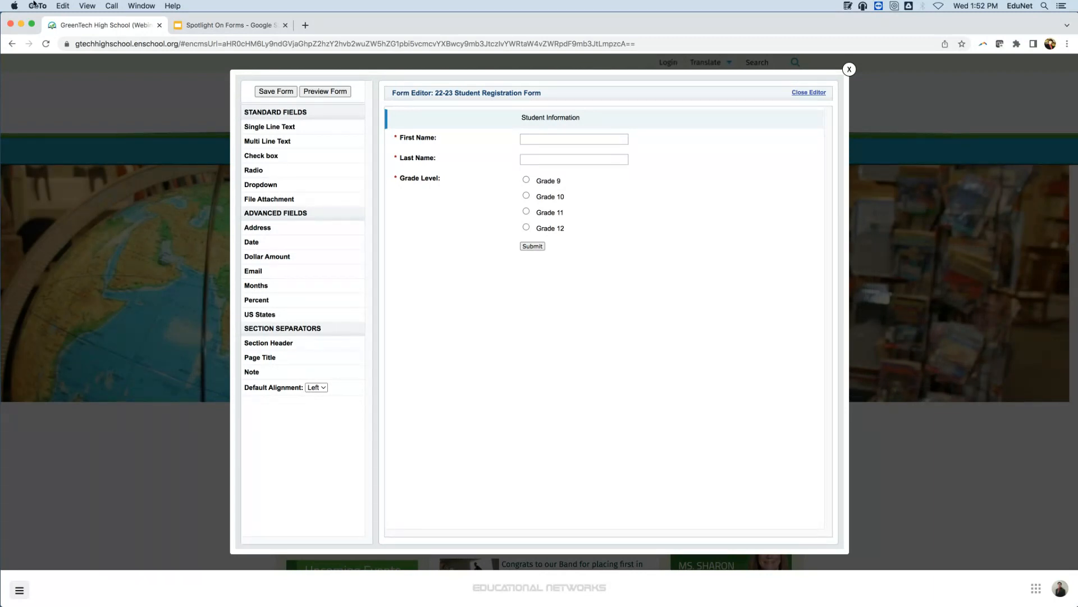
# Insert a page title labelled "Parent Information" below the Grade Level field.
pyautogui.click(622, 245)
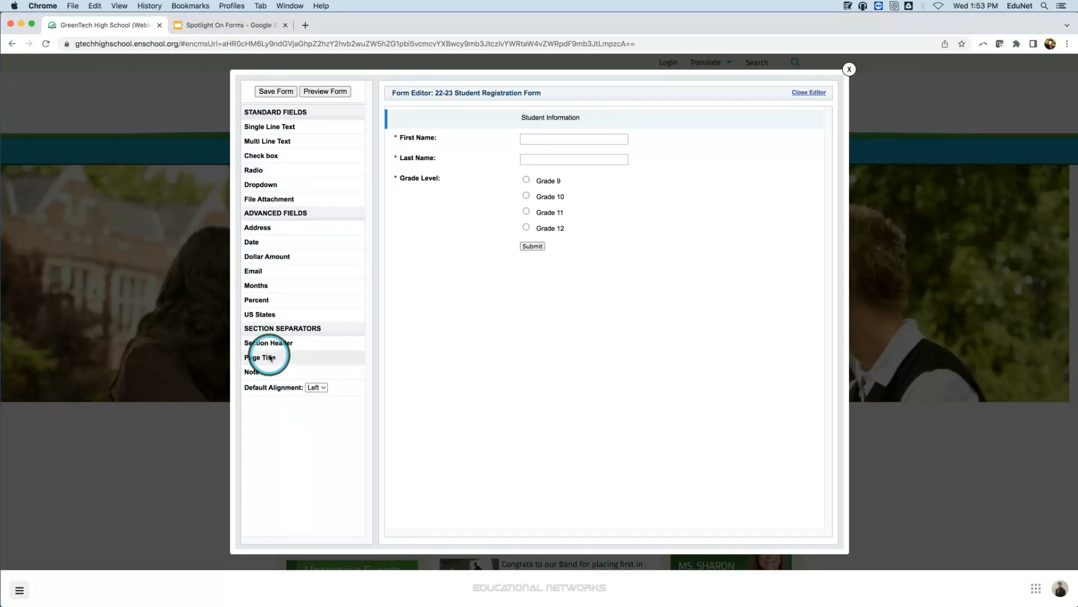
pyautogui.moveTo(270, 358); pyautogui.dragTo(429, 233)
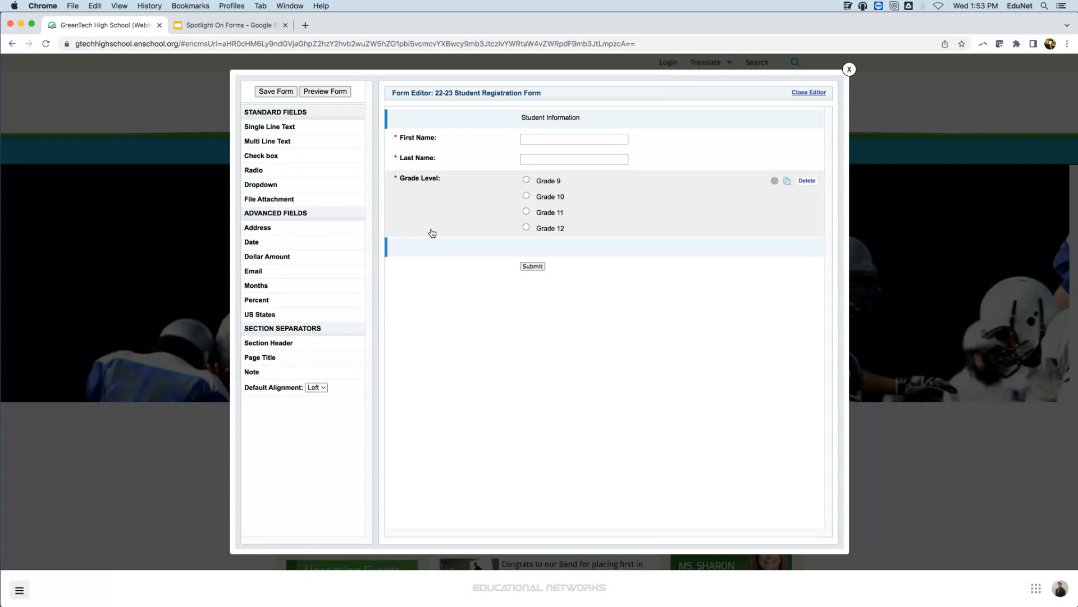
pyautogui.click(443, 249)
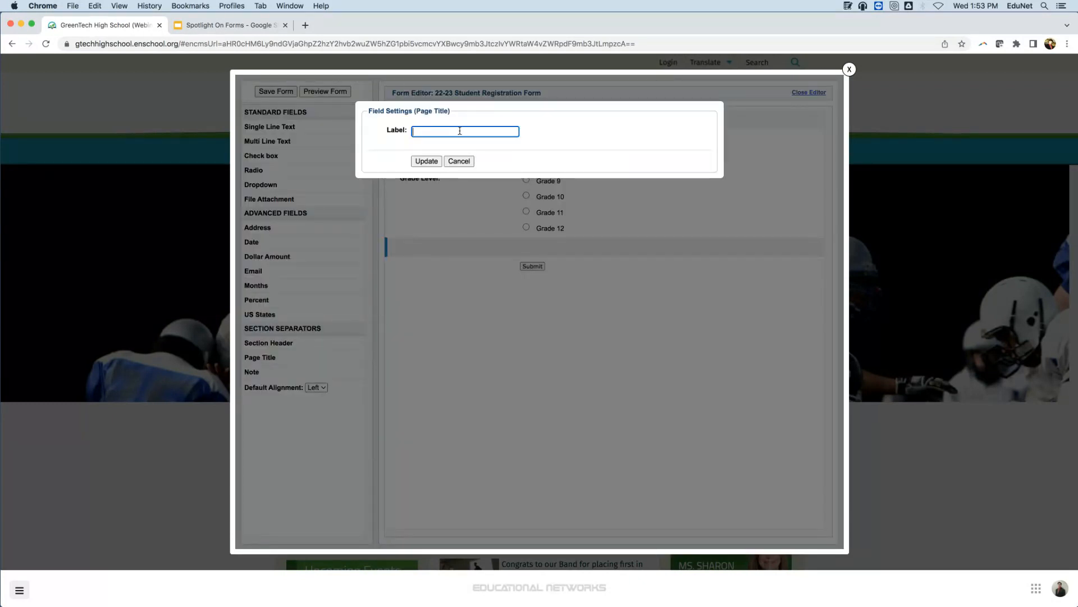
pyautogui.write('Parent Information')
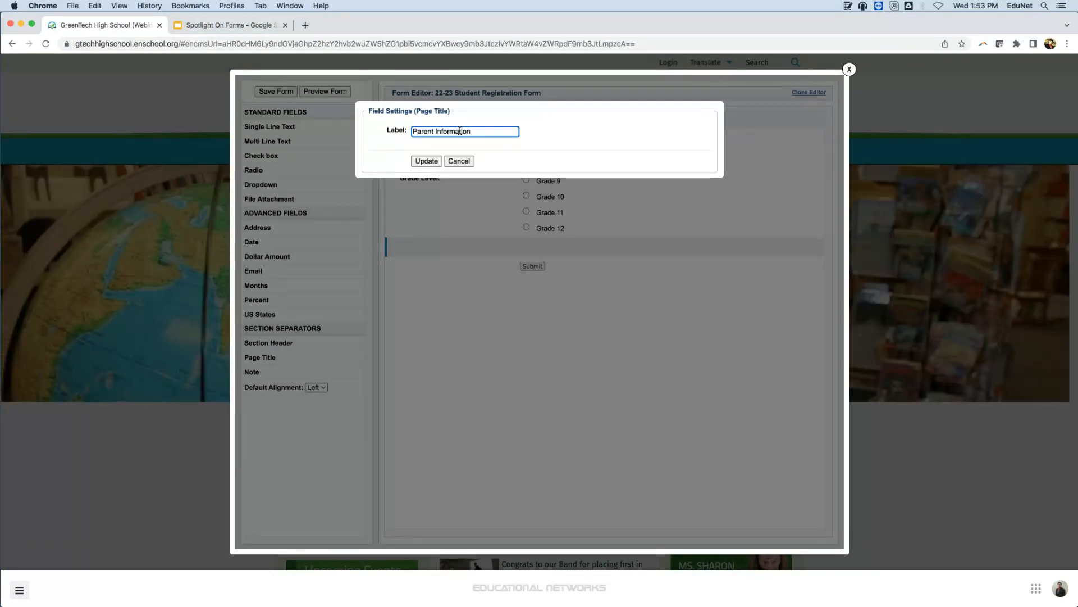
pyautogui.click(419, 159)
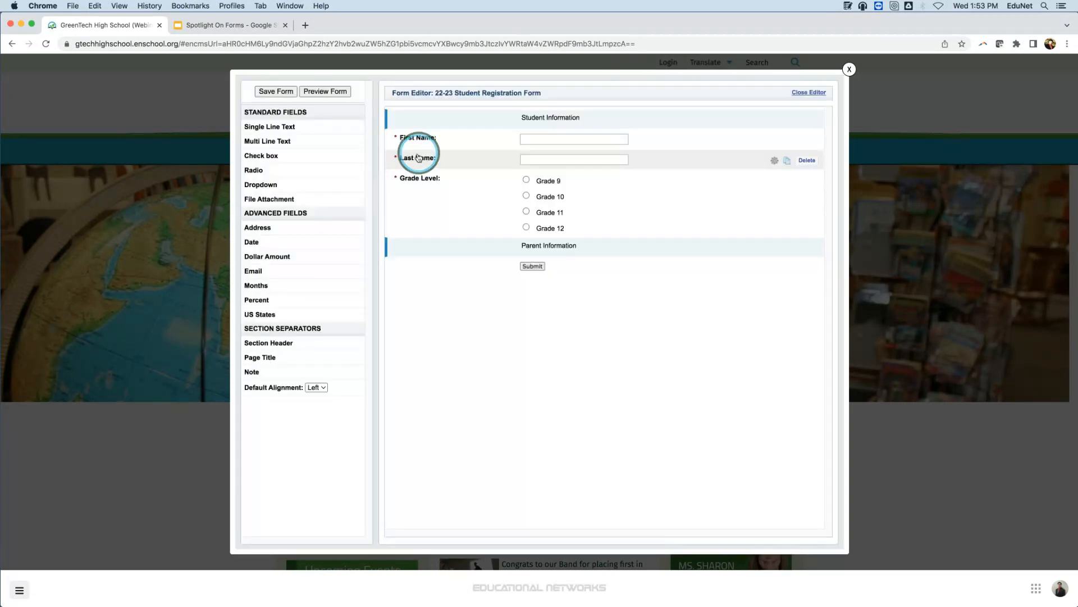
# Duplicate the student First Name field, move the copy under Parent Information and rename its question "First Name".
pyautogui.moveTo(244, 130); pyautogui.dragTo(470, 136)
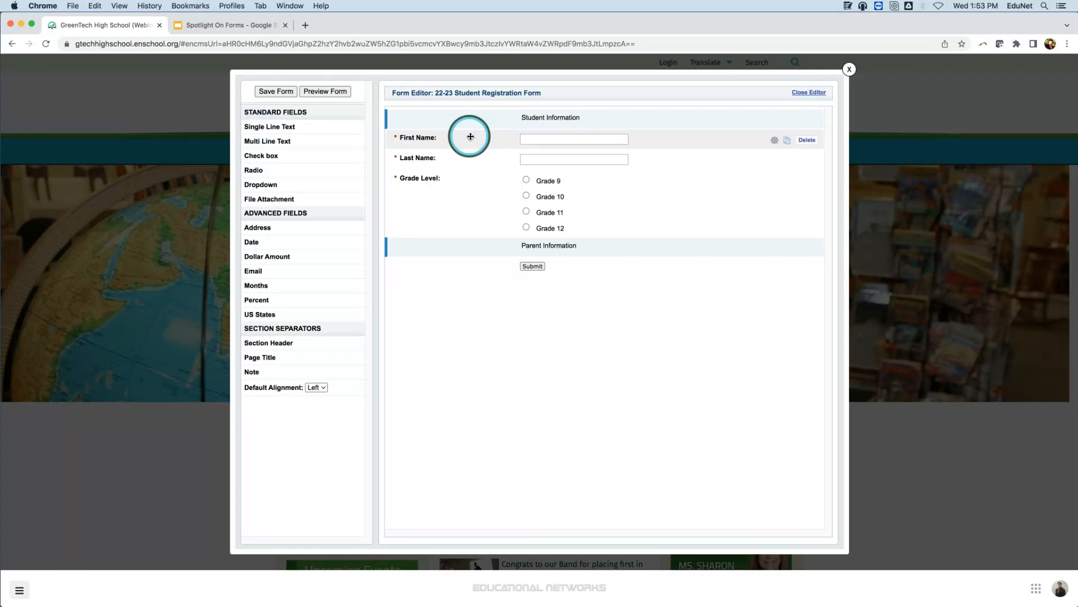
pyautogui.click(788, 142)
pyautogui.moveTo(680, 163); pyautogui.dragTo(638, 276)
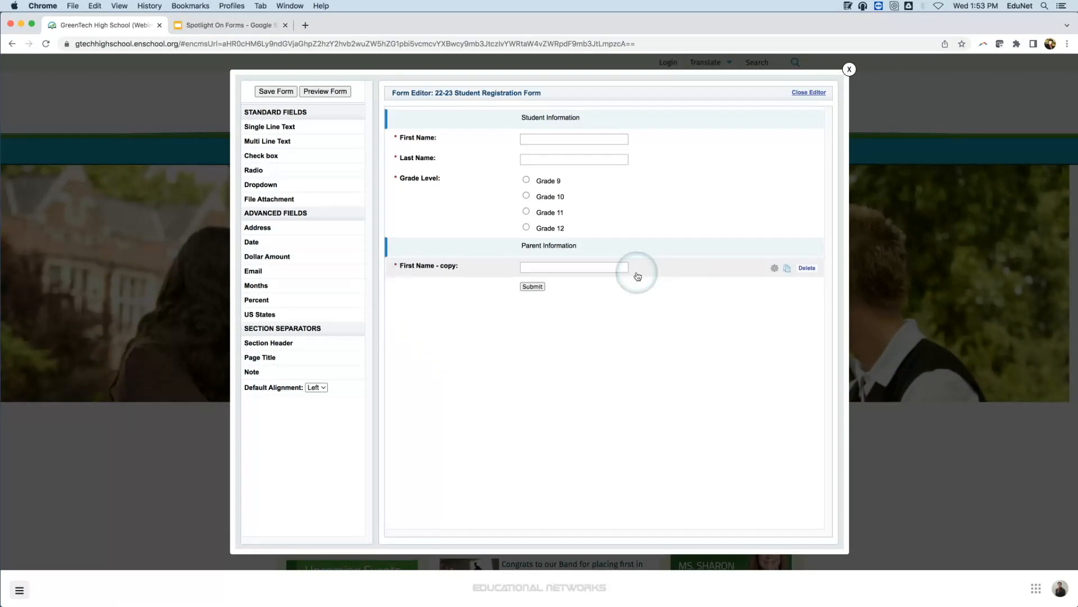
pyautogui.click(650, 269)
pyautogui.moveTo(481, 131); pyautogui.dragTo(448, 131)
pyautogui.press('BackSpace')
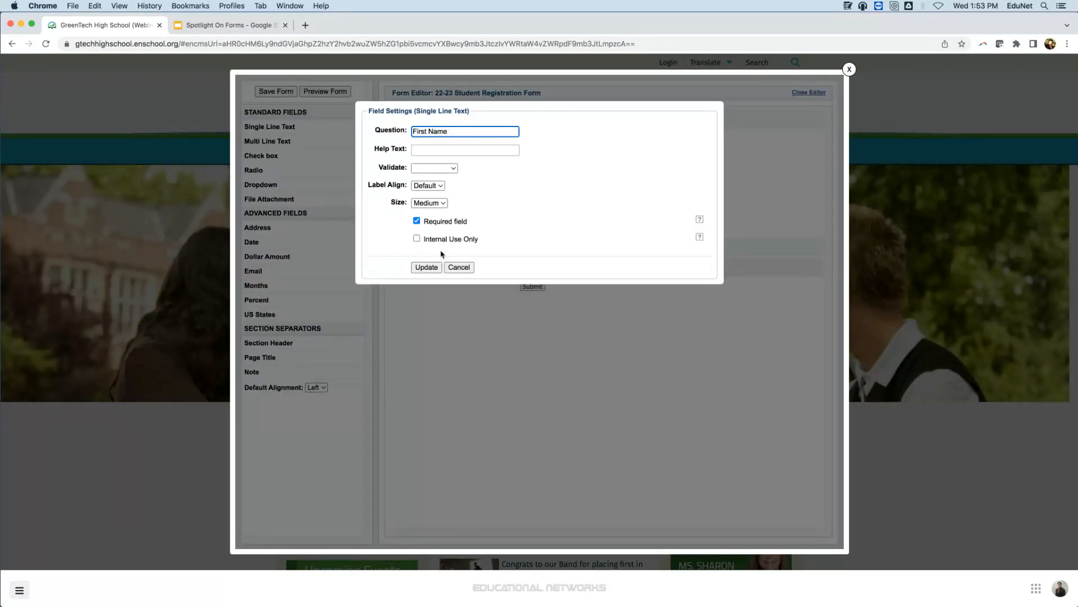
pyautogui.click(425, 270)
# Duplicate the student Last Name field, move the copy below the parent's First Name and rename its question "Last Name".
pyautogui.moveTo(691, 147)
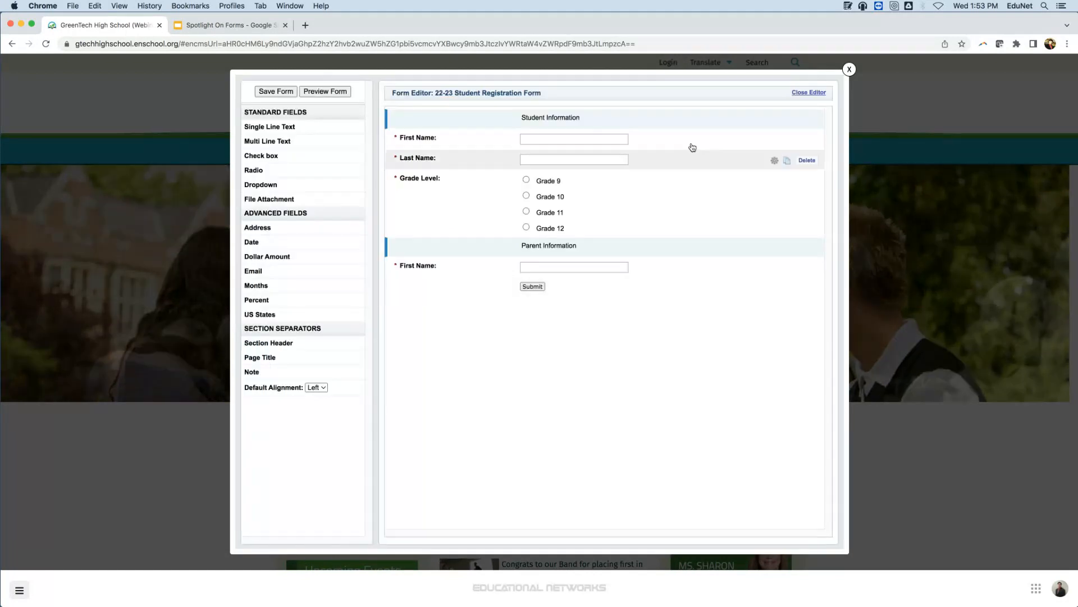
pyautogui.click(787, 161)
pyautogui.moveTo(645, 178); pyautogui.dragTo(650, 295)
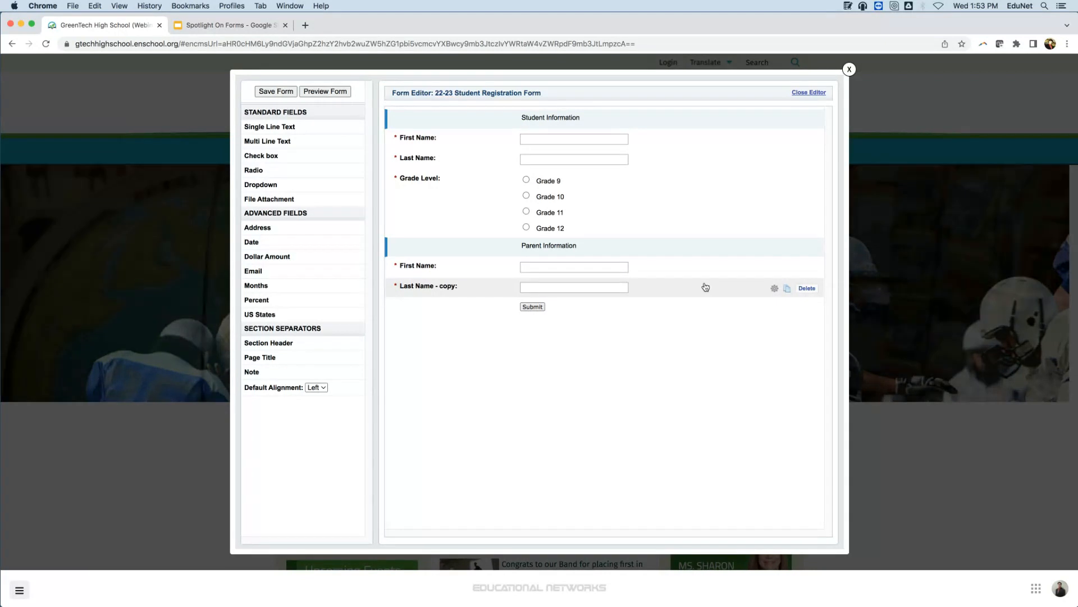
pyautogui.click(705, 287)
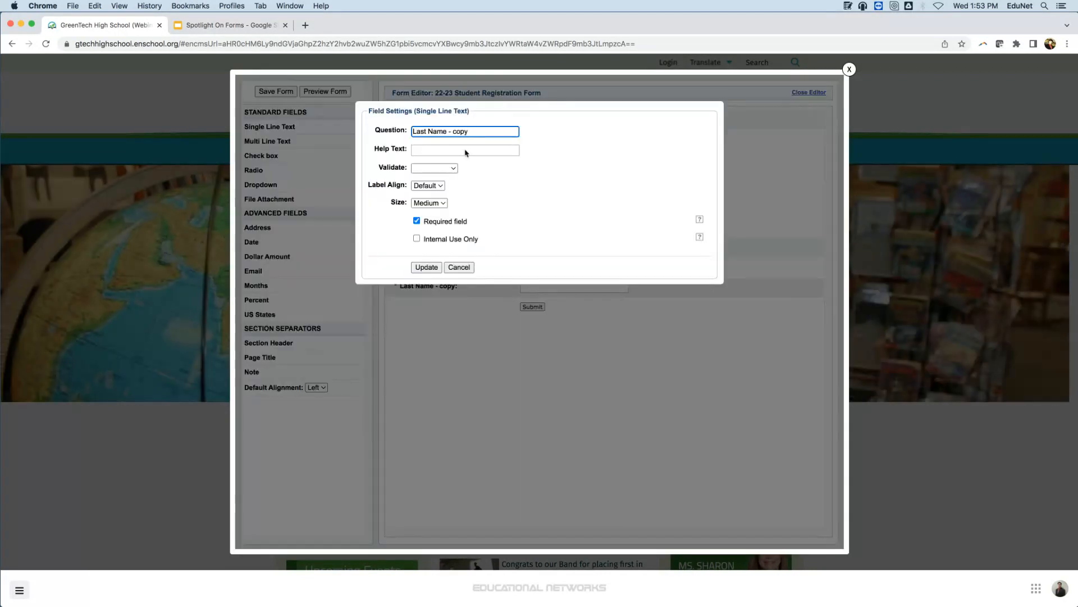
pyautogui.moveTo(475, 133); pyautogui.dragTo(448, 131)
pyautogui.press('BackSpace')
pyautogui.click(437, 268)
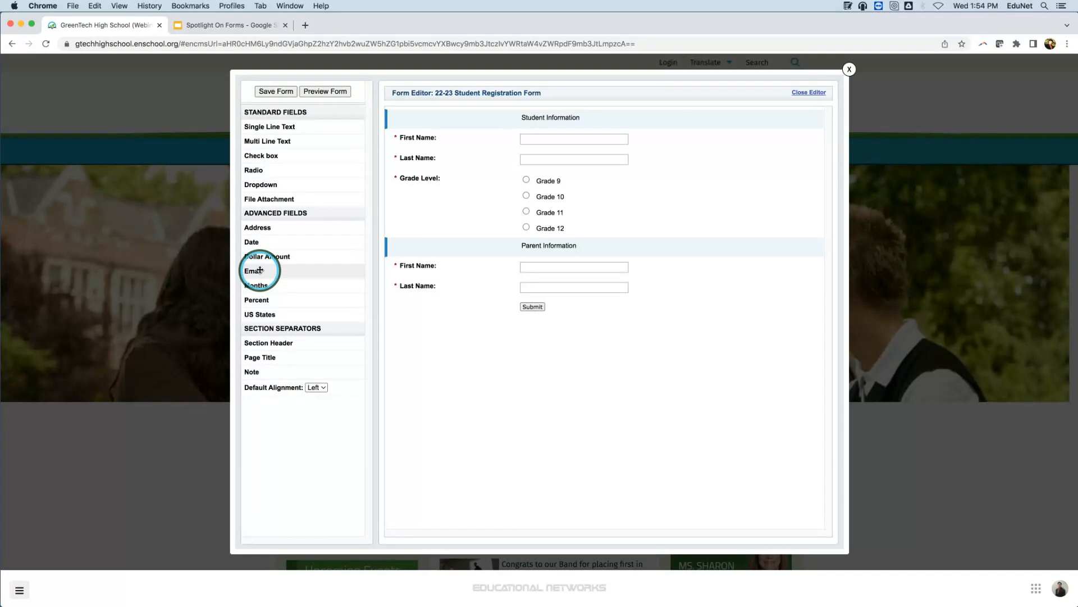
# Add an Email field below the parent's Last Name and make it required.
pyautogui.moveTo(248, 269); pyautogui.dragTo(436, 304)
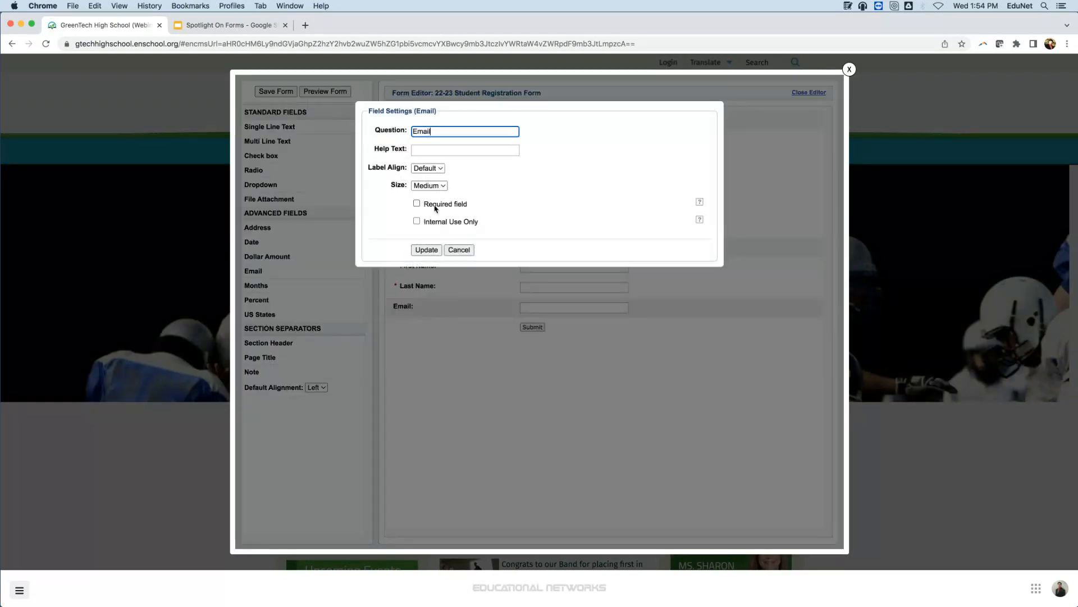
pyautogui.click(437, 207)
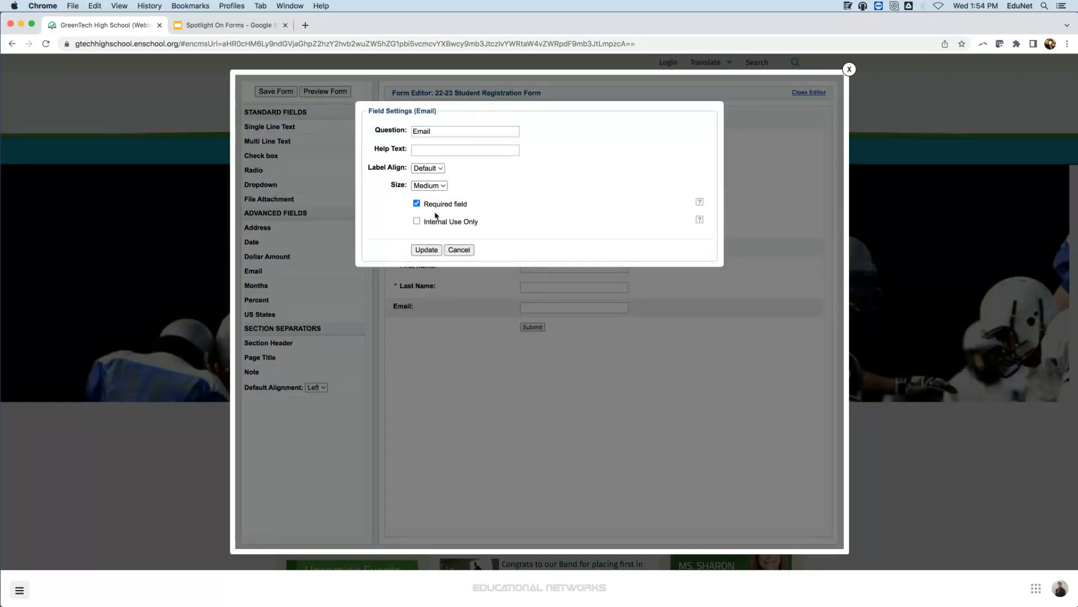
pyautogui.click(426, 250)
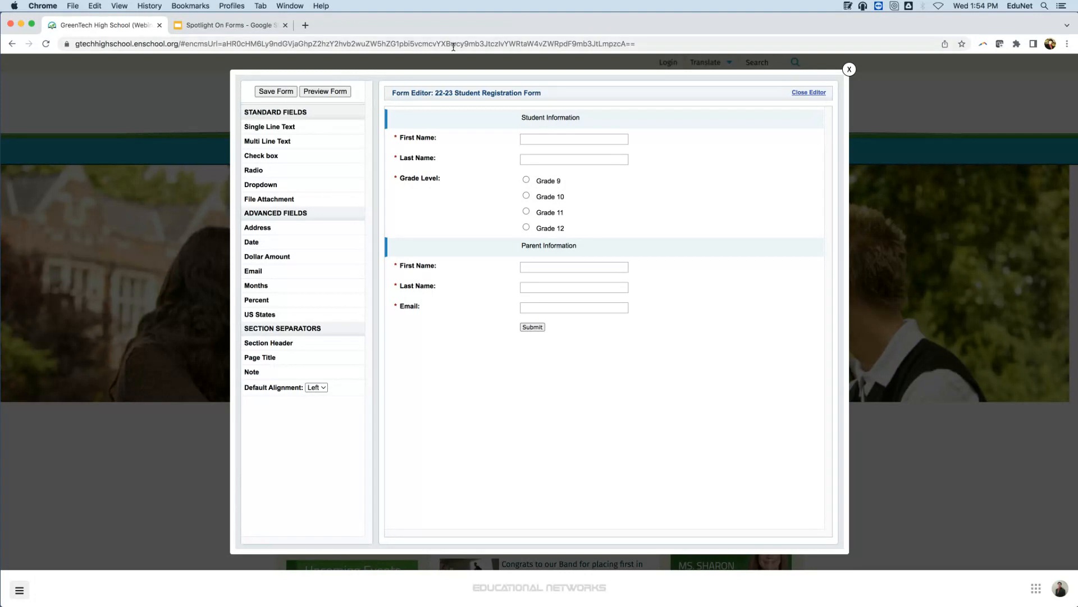
# Add a Single Line Text field below the parent's Email with the question "Phone Number" and make it required.
pyautogui.moveTo(303, 124); pyautogui.dragTo(466, 338)
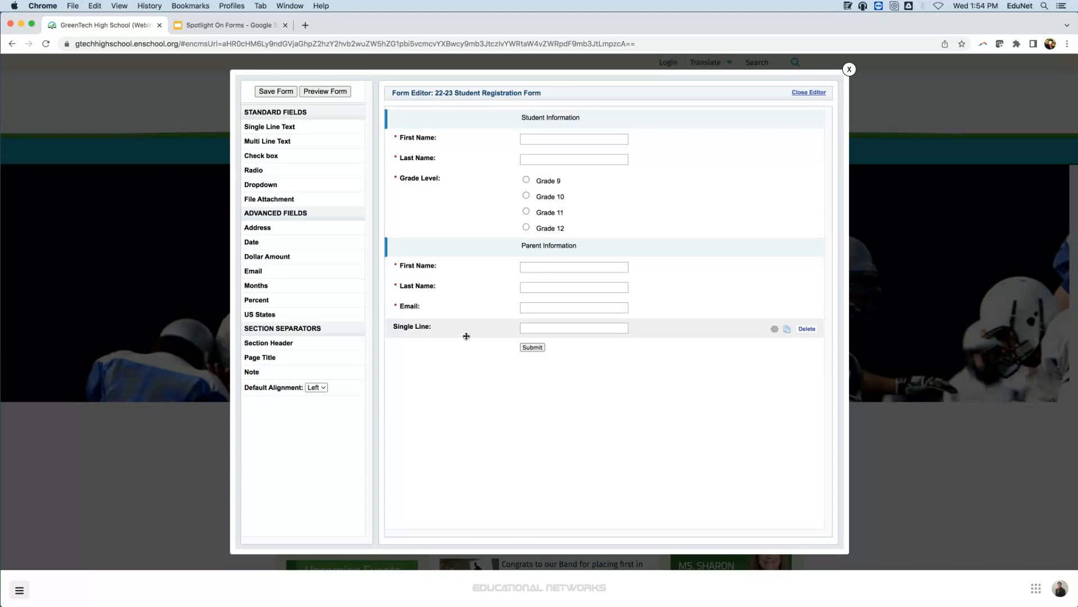
pyautogui.click(439, 328)
pyautogui.moveTo(449, 131); pyautogui.dragTo(403, 128)
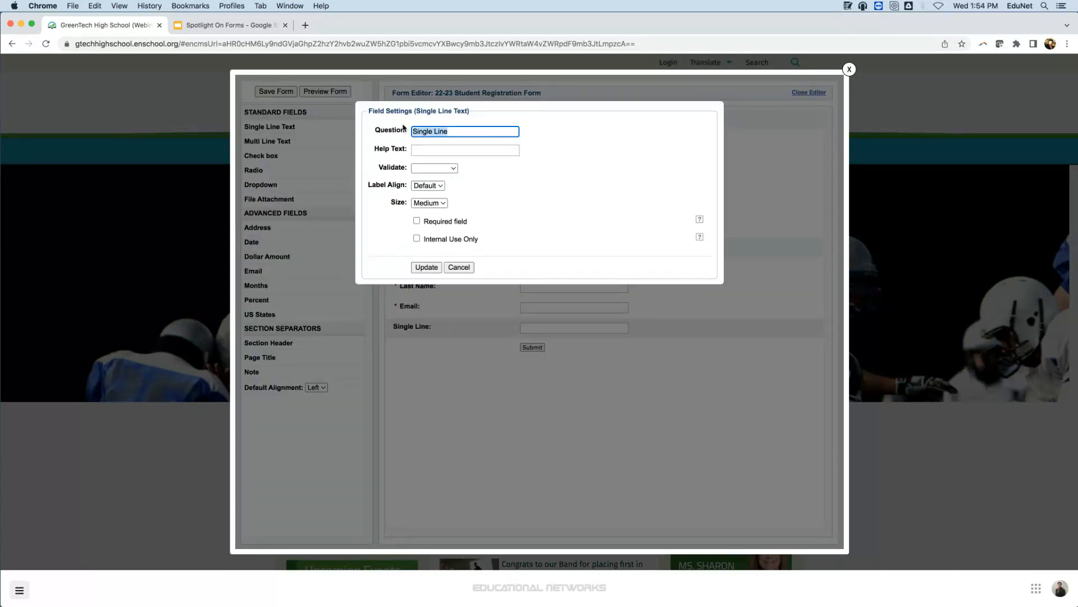
pyautogui.write('Phone')
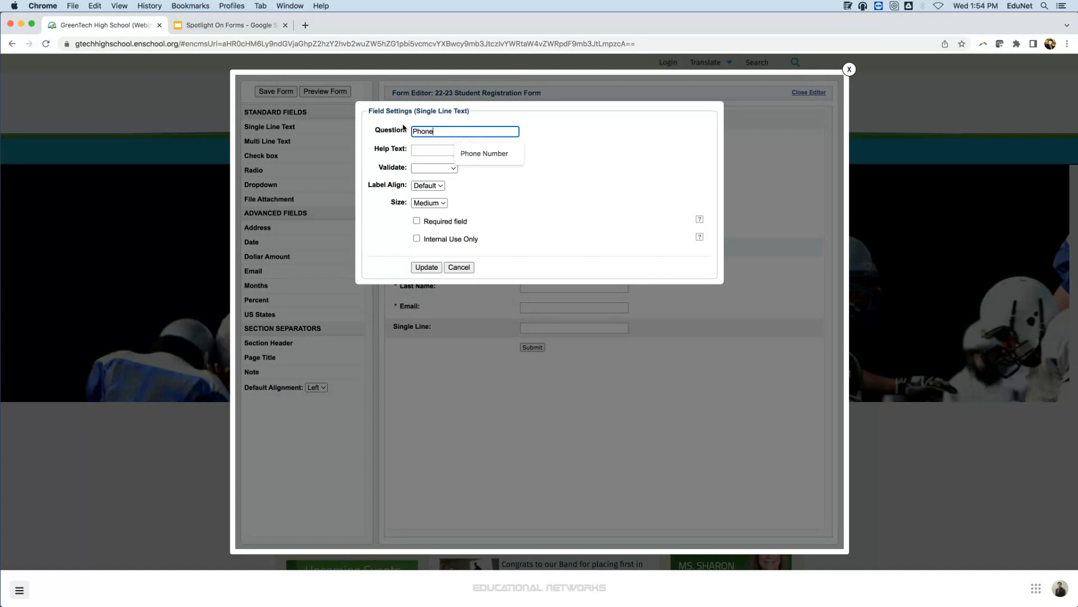
pyautogui.write(' Number')
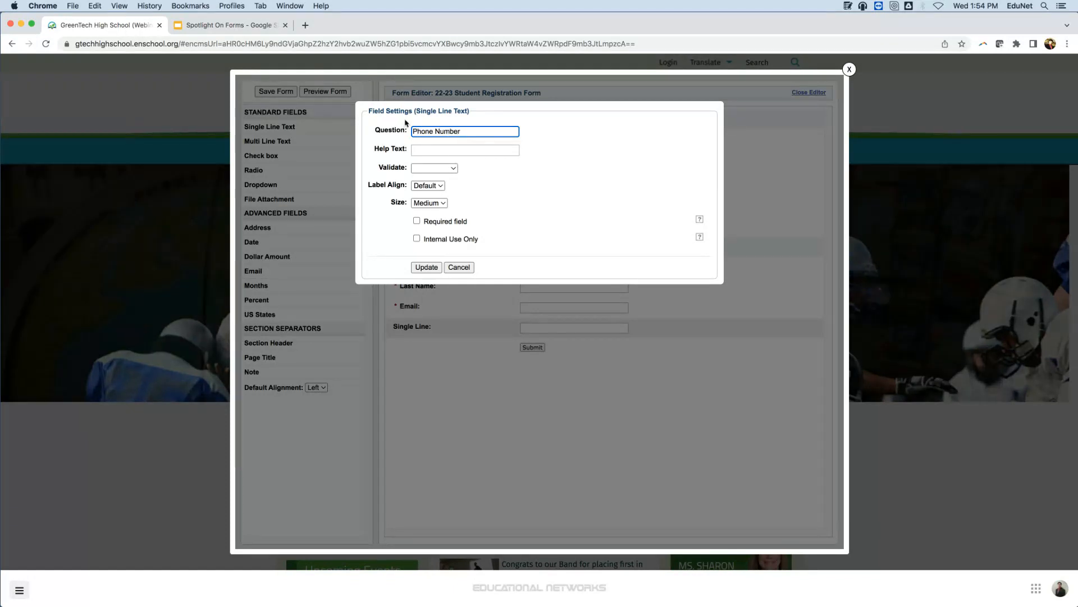
pyautogui.click(458, 222)
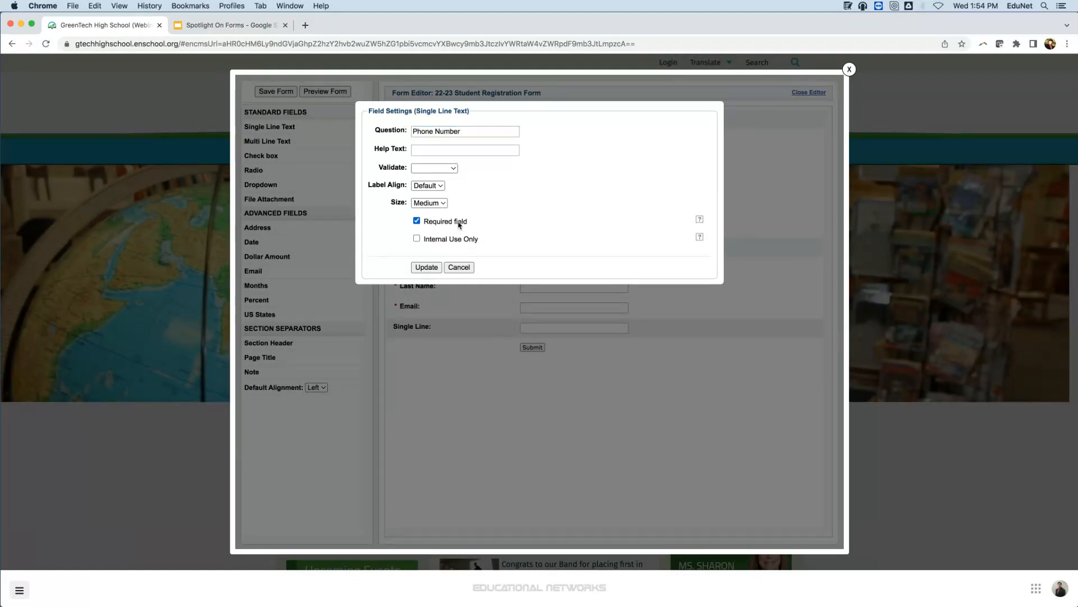
pyautogui.click(426, 267)
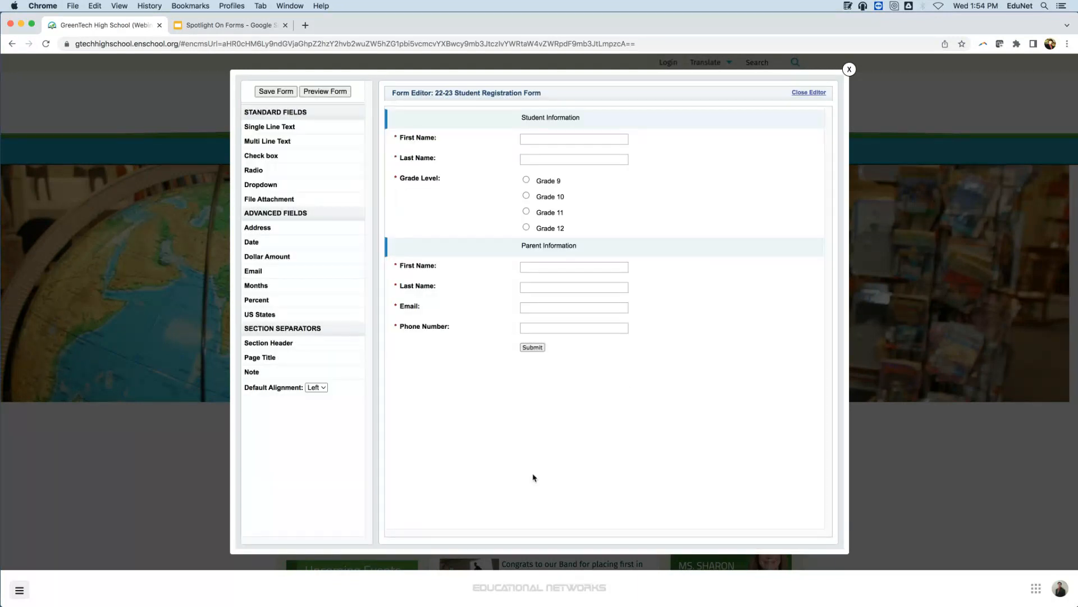
# Set the Phone Number field's validation to Is Phone.
pyautogui.click(440, 333)
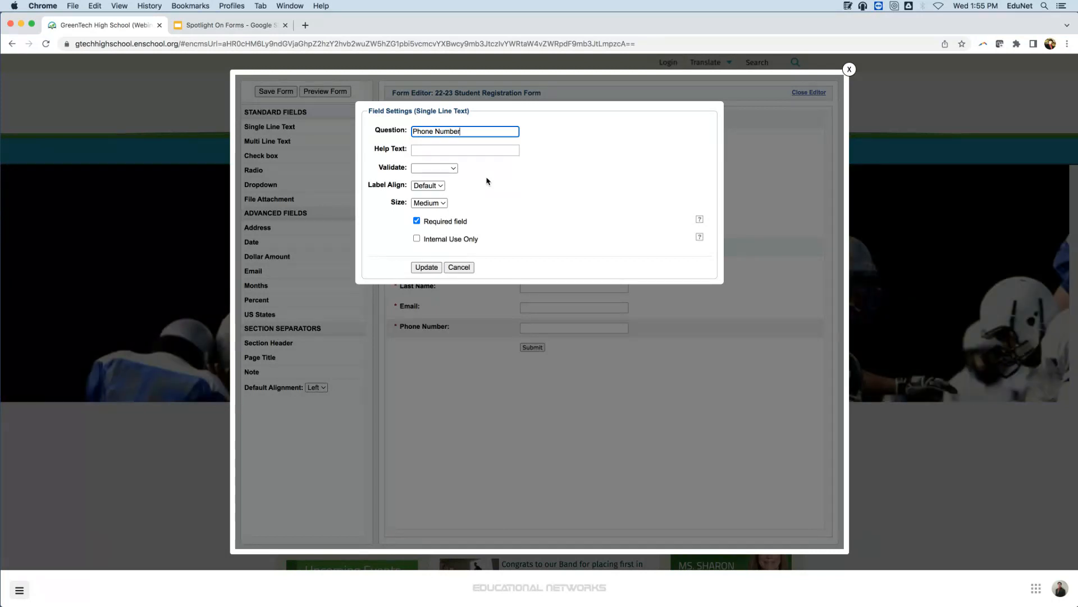
pyautogui.click(423, 168)
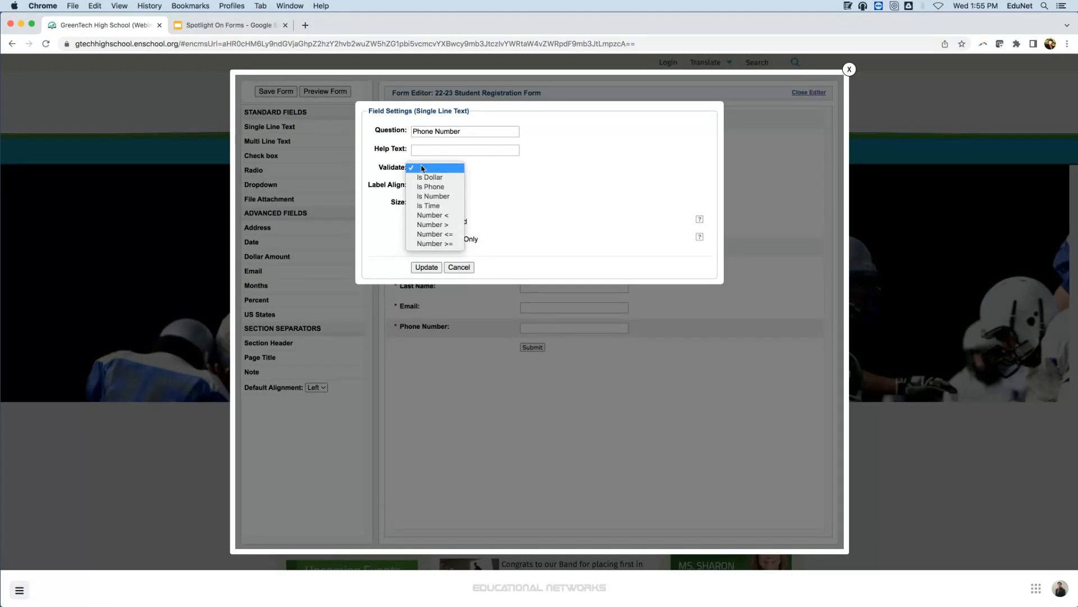
pyautogui.click(430, 186)
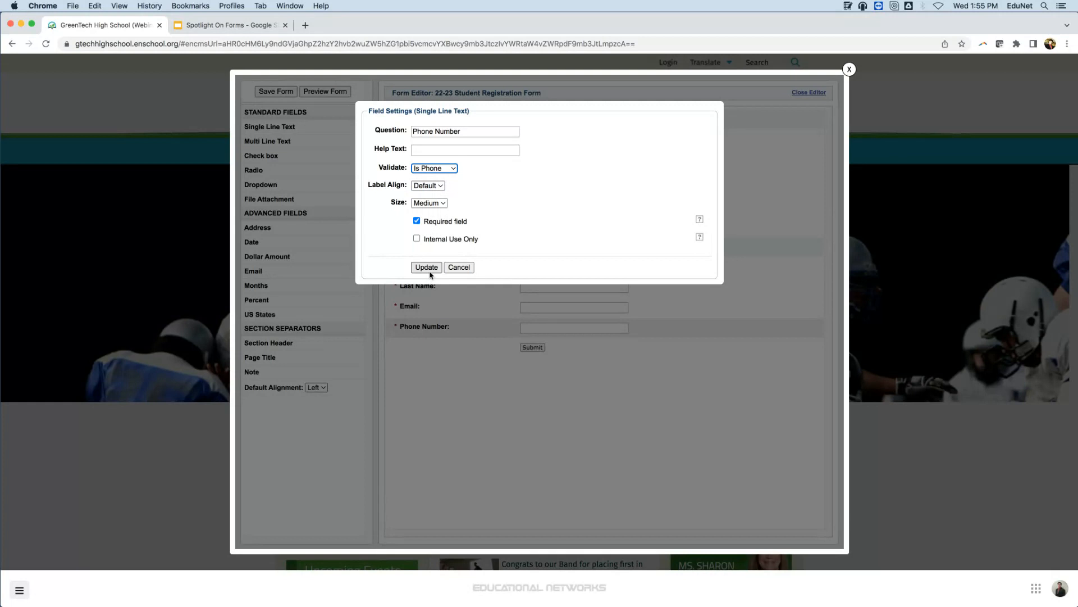
pyautogui.click(421, 267)
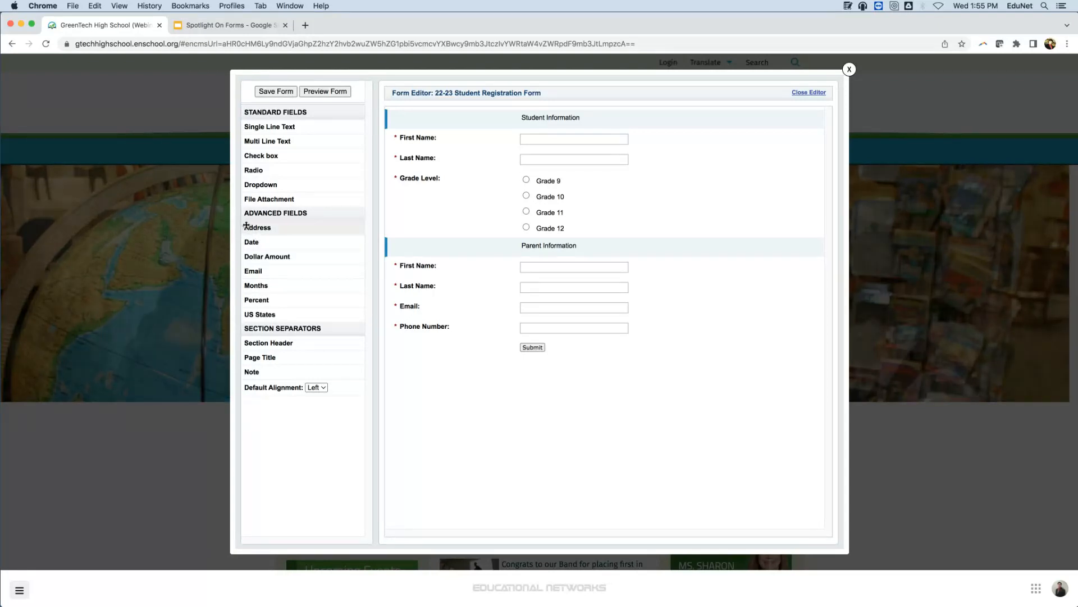
# Add an Address field below Phone Number and make it required.
pyautogui.moveTo(248, 225); pyautogui.dragTo(425, 347)
pyautogui.click(622, 430)
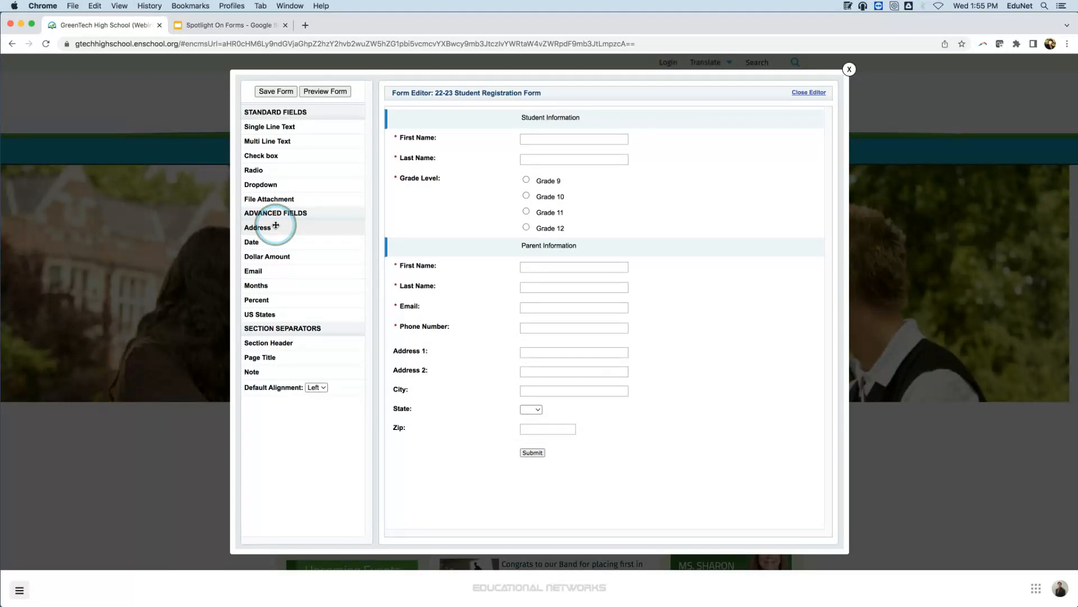
pyautogui.click(481, 361)
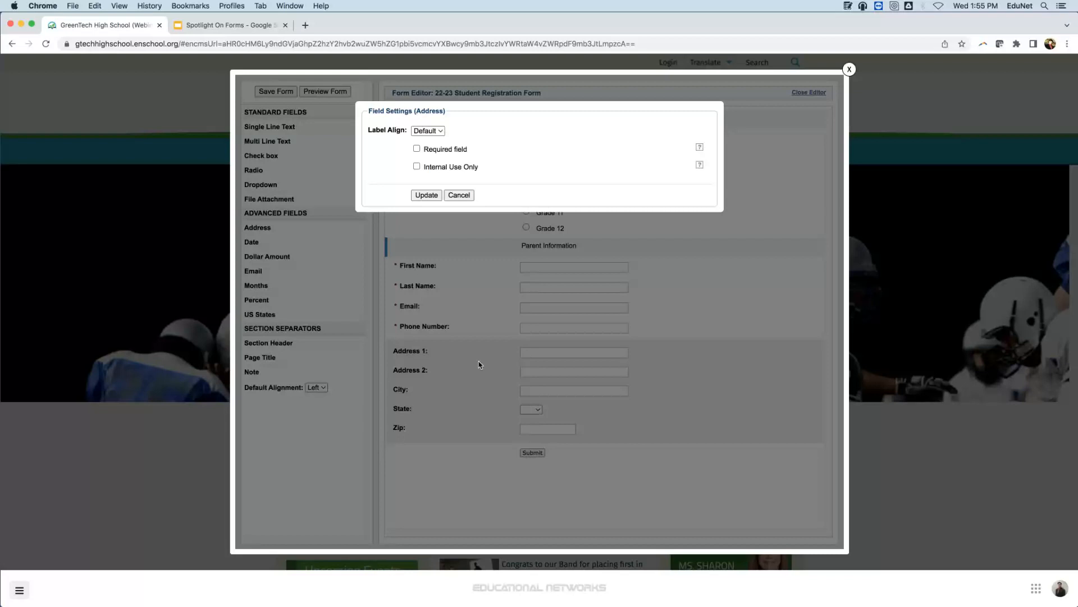
pyautogui.click(437, 149)
pyautogui.click(426, 195)
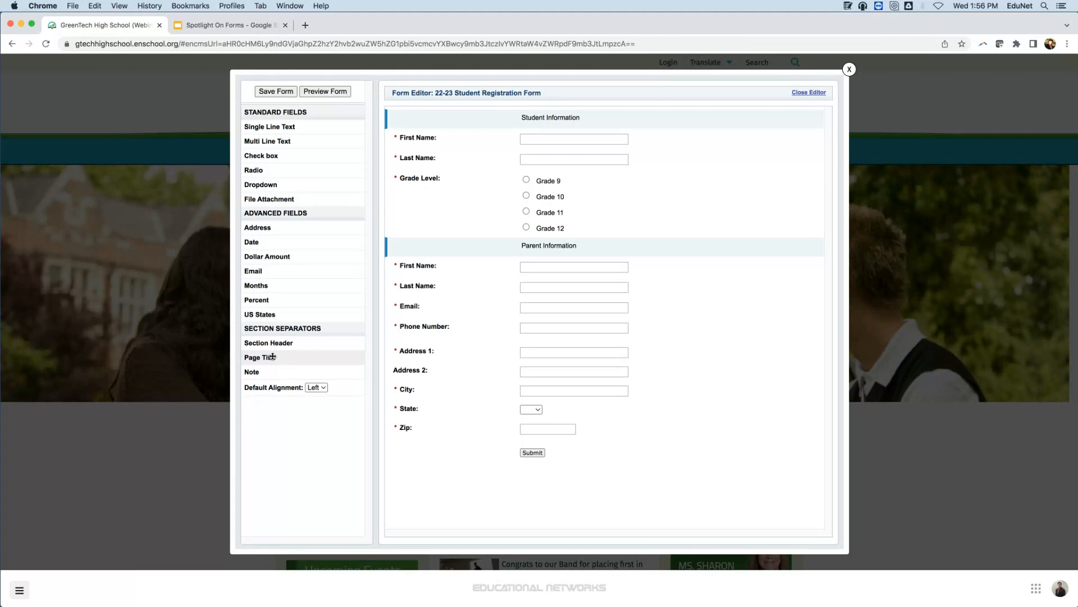
# Insert a page title labelled "Academic Information" below the address fields.
pyautogui.moveTo(273, 357); pyautogui.dragTo(432, 444)
pyautogui.click(416, 456)
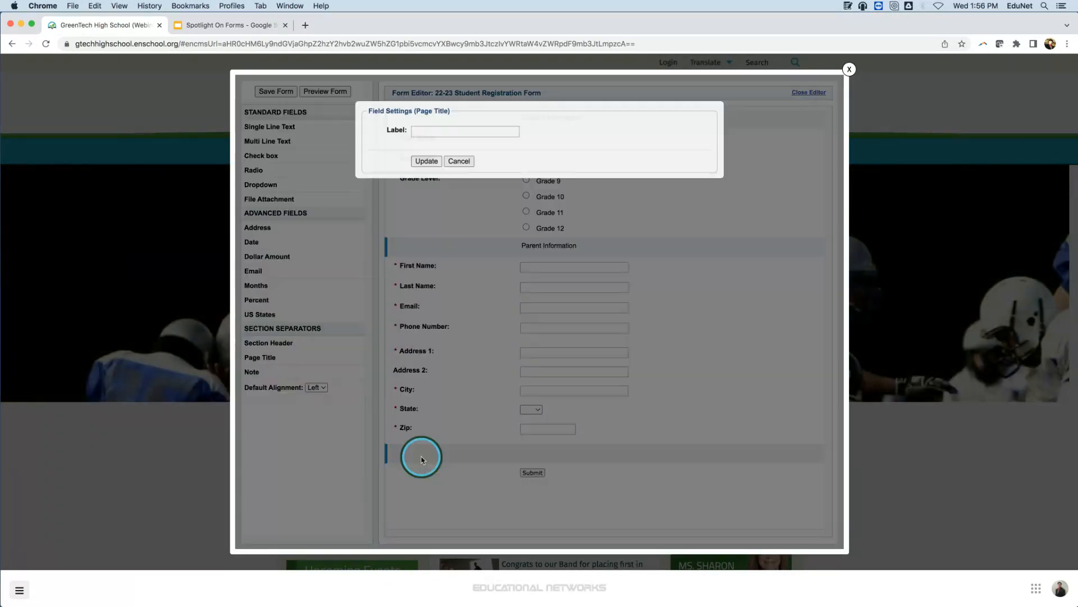
pyautogui.write('Academic Informa')
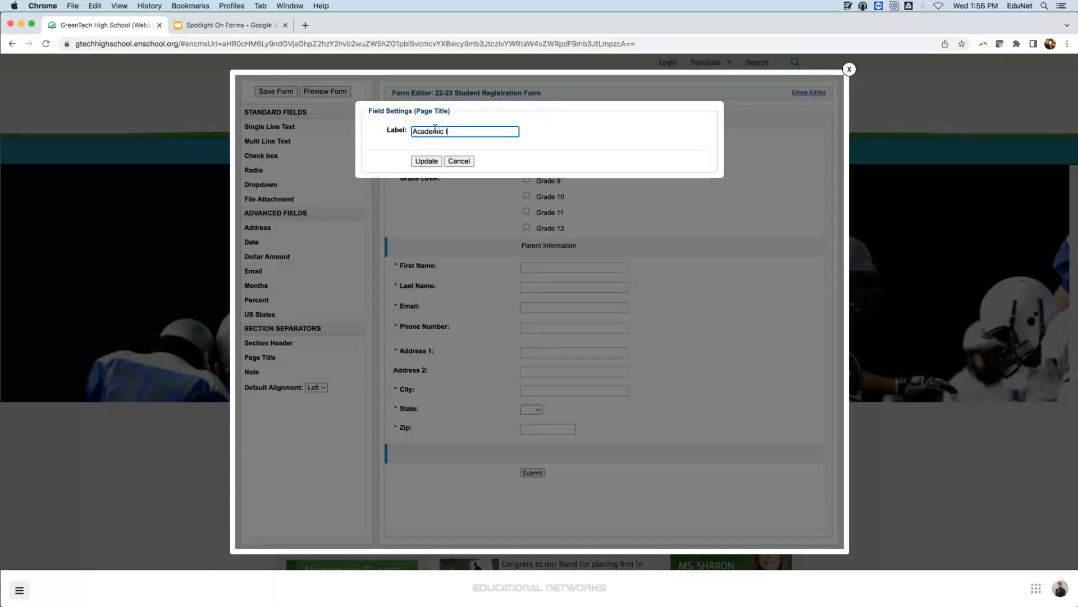
pyautogui.write('tion')
pyautogui.click(437, 161)
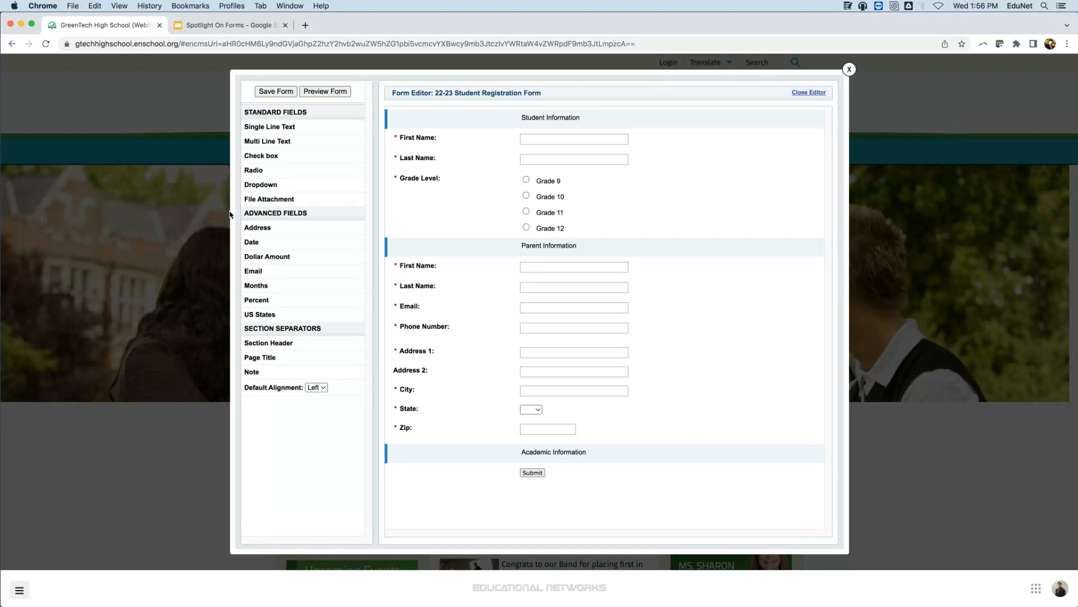
# Add a File Attachment field under Academic Information and enter "previous Schools Transcripts" as its question.
pyautogui.moveTo(247, 199); pyautogui.dragTo(418, 472)
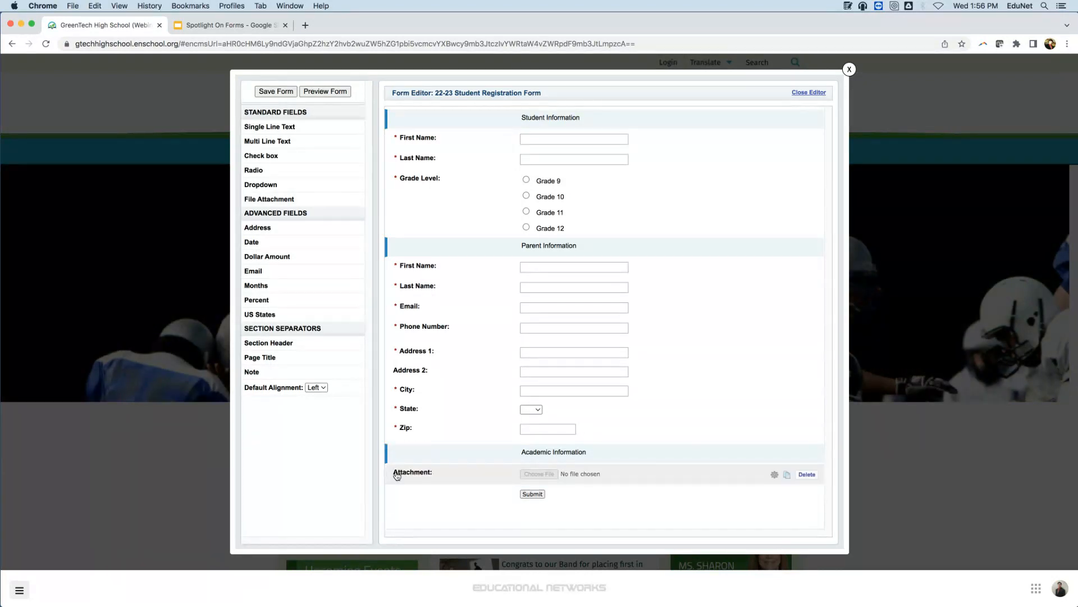
pyautogui.click(398, 472)
pyautogui.moveTo(464, 131); pyautogui.dragTo(404, 133)
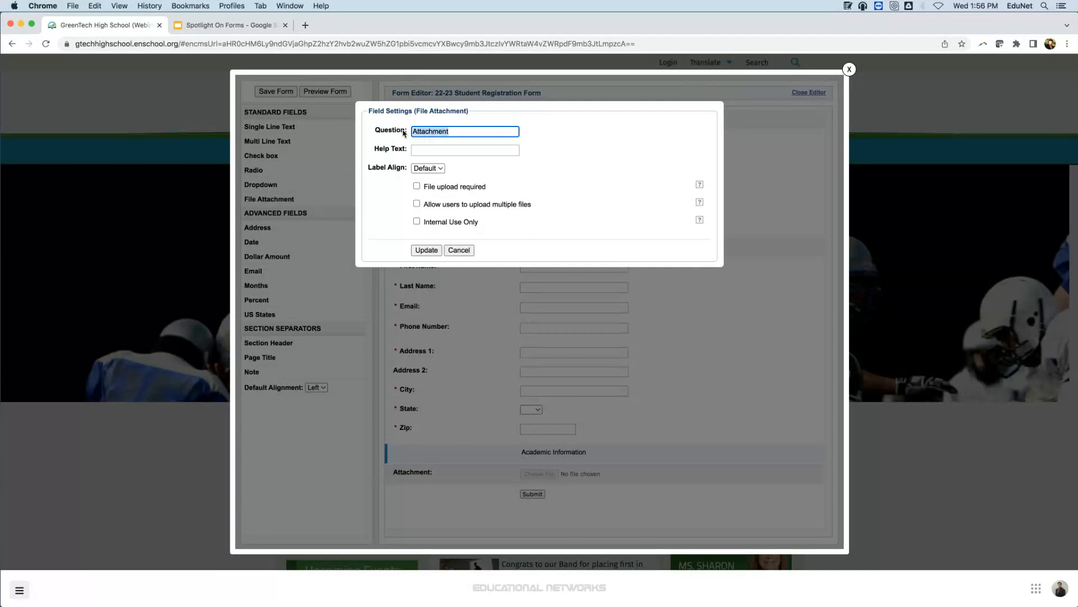
pyautogui.write('previous C')
pyautogui.press('BackSpace')
pyautogui.write('Schools ')
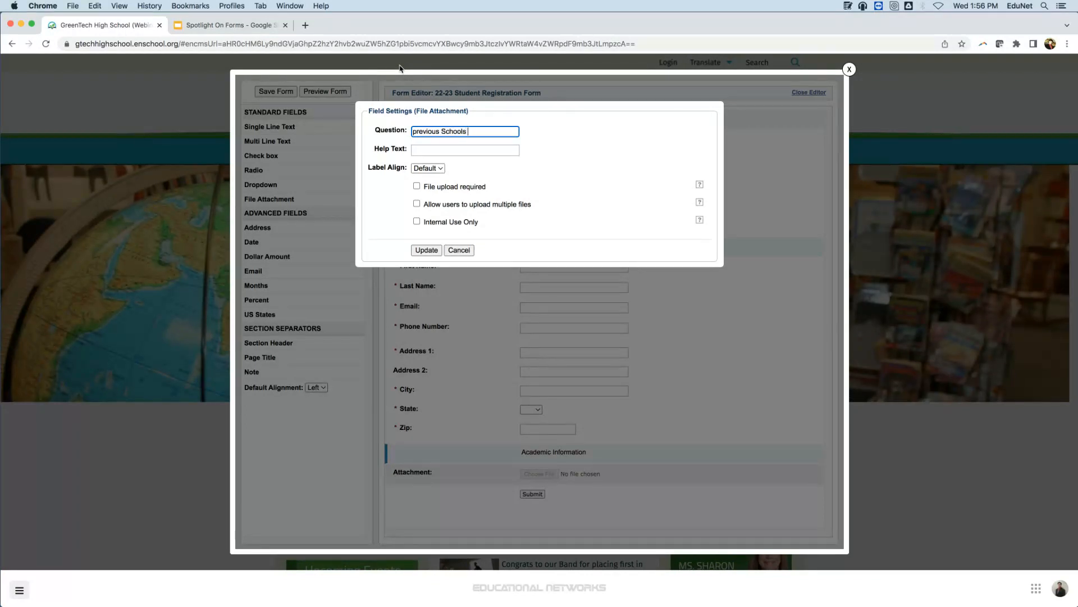
pyautogui.write('Trascripts')
pyautogui.click(478, 131)
pyautogui.write('n')
# Correct the attachment question to "Previous School's Transcripts" and allow users to upload multiple files.
pyautogui.doubleClick(413, 131)
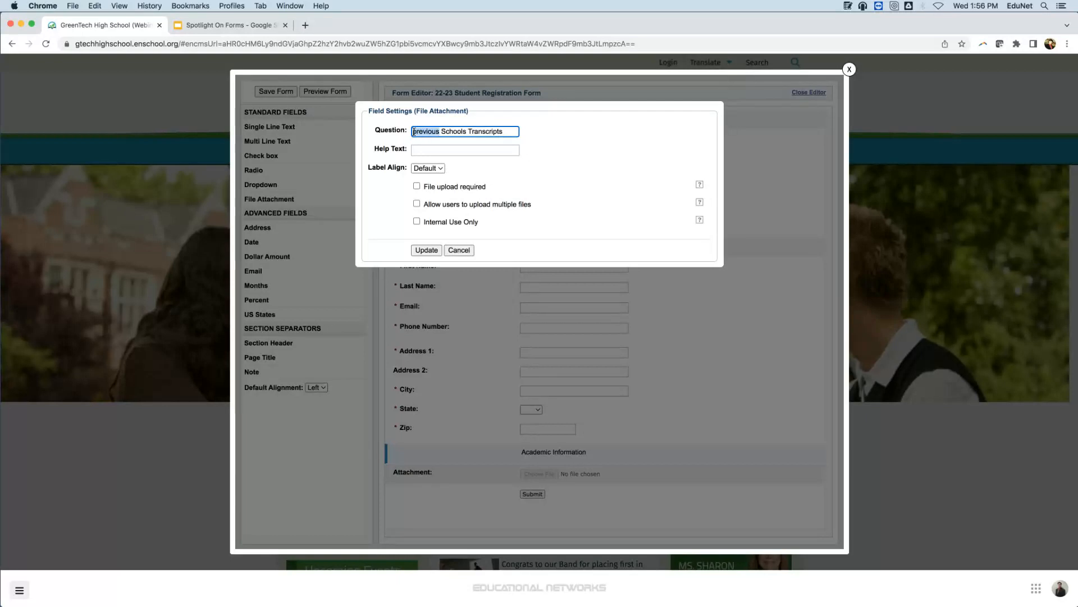
pyautogui.click(418, 130)
pyautogui.press('BackSpace')
pyautogui.write('P')
pyautogui.press('Right')
pyautogui.press('Right')
pyautogui.press('Right')
pyautogui.press('Right')
pyautogui.press('Right')
pyautogui.press('Right')
pyautogui.press('Right')
pyautogui.write("'")
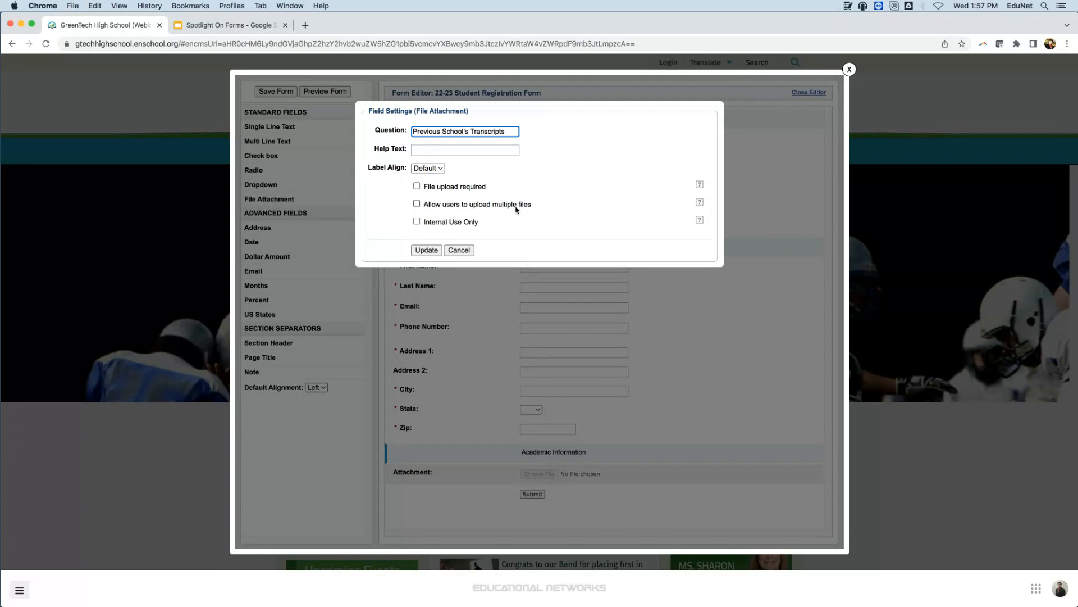
pyautogui.click(501, 206)
pyautogui.click(426, 250)
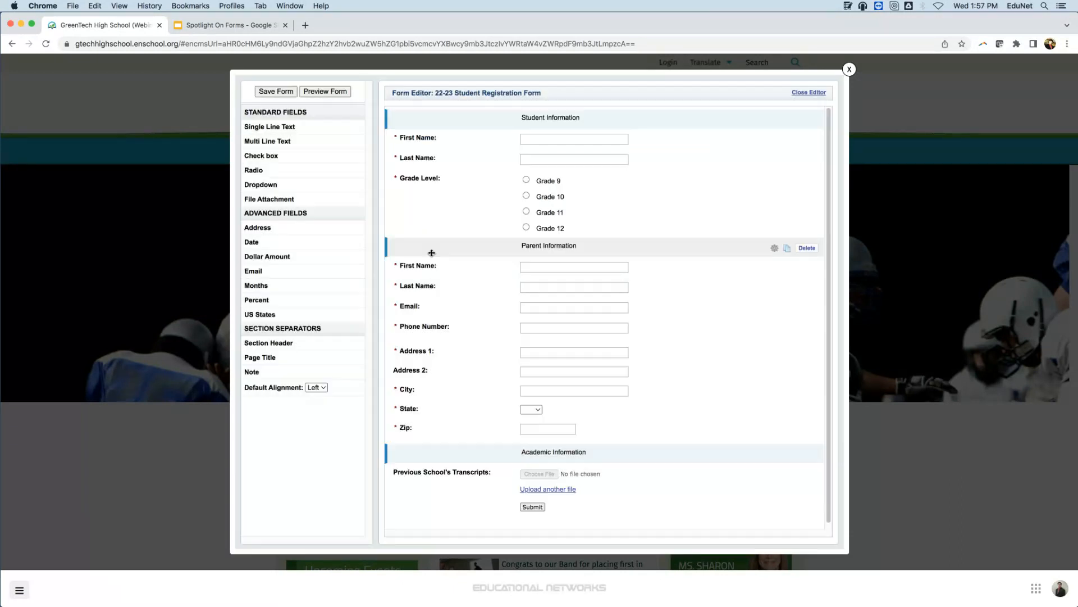
# Add a Check box field below the transcripts attachment with the question "I agree the information I am submitting is correct.".
pyautogui.scroll(-1, 678, 225)
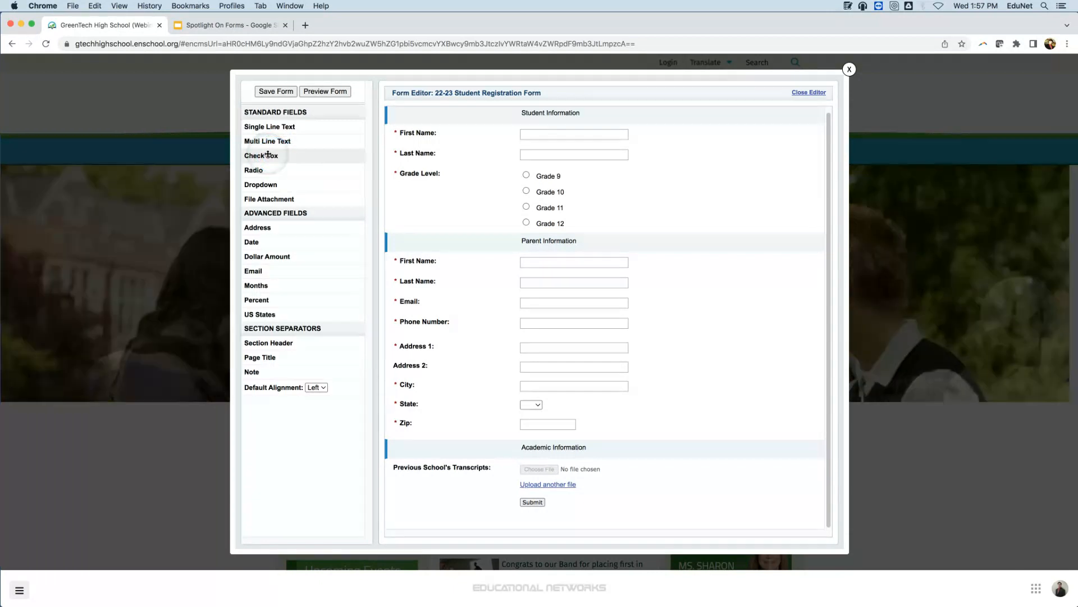
pyautogui.moveTo(268, 154); pyautogui.dragTo(429, 506)
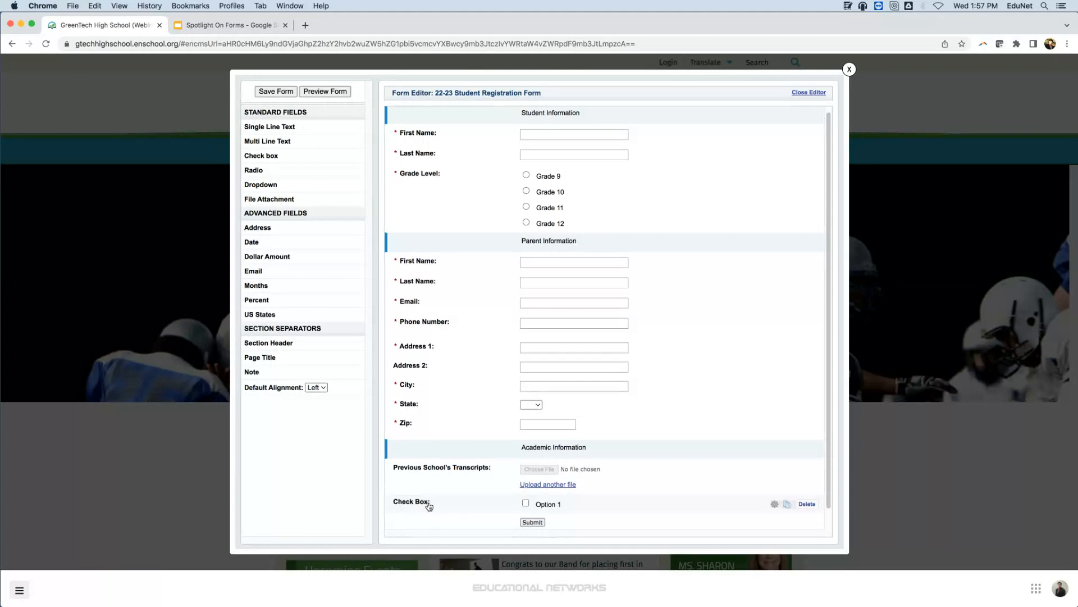
pyautogui.click(429, 506)
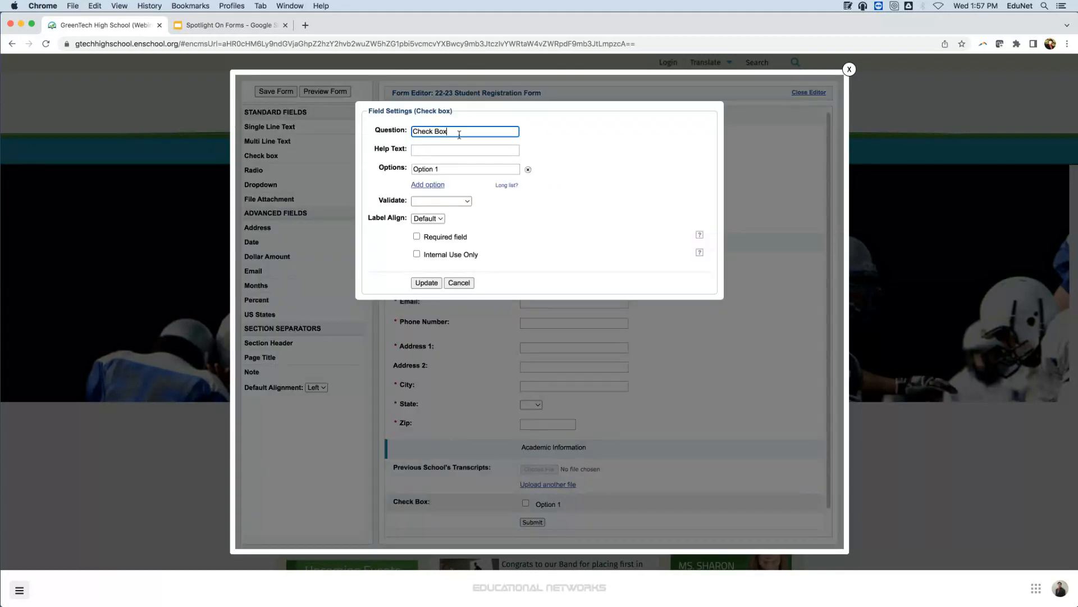
pyautogui.press('BackSpace')
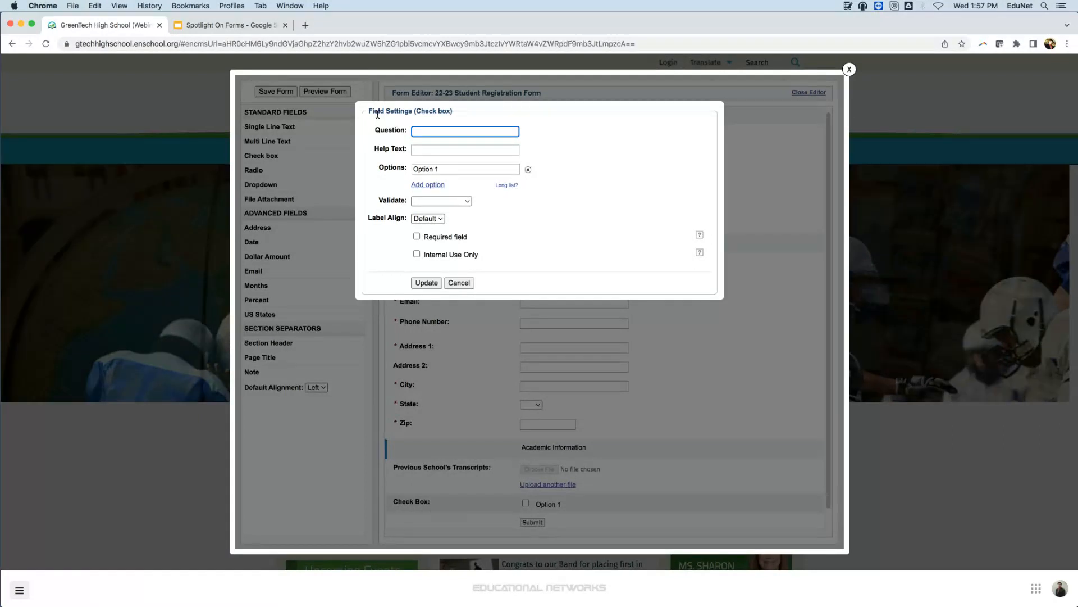
pyautogui.write('I agree ')
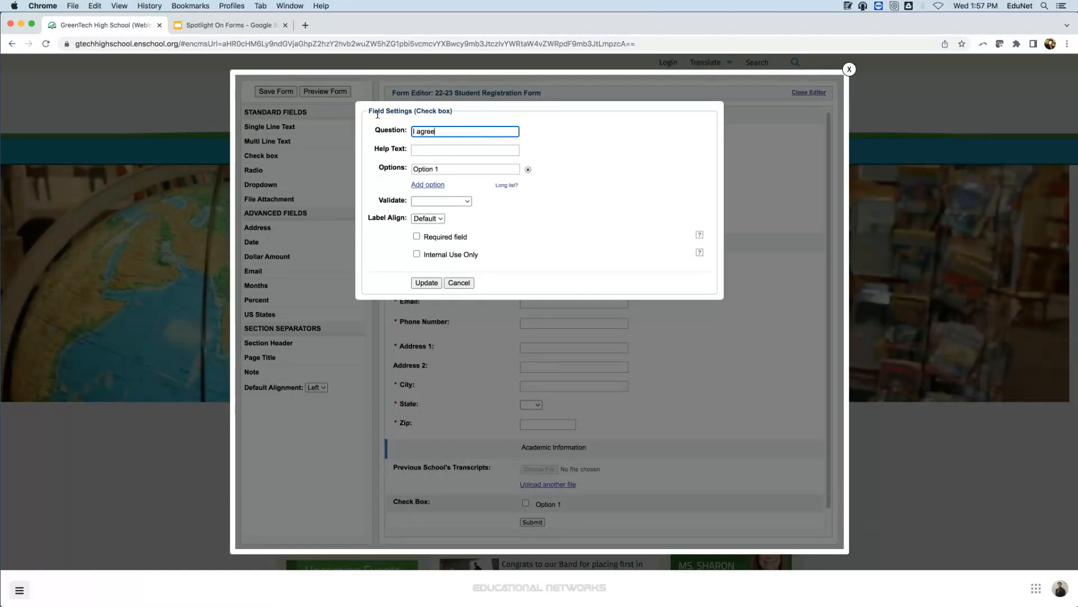
pyautogui.write('the informati')
pyautogui.write('on I am')
pyautogui.write(' submitting is d')
pyautogui.write('orrect')
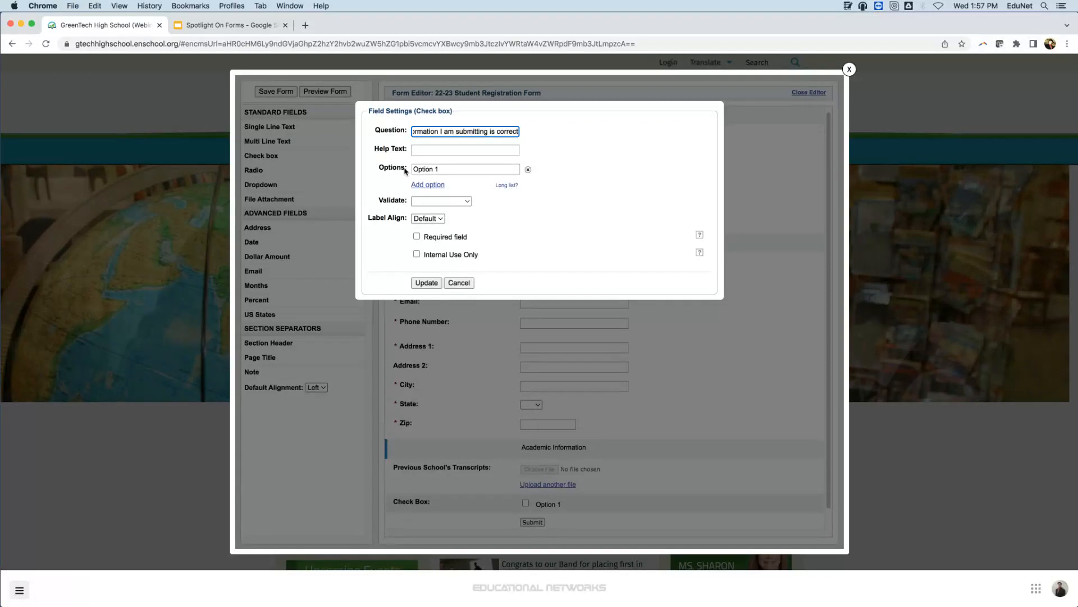
pyautogui.write('.')
# Rename the agreement check box's option "Yes" and make the field required.
pyautogui.moveTo(449, 170); pyautogui.dragTo(386, 168)
pyautogui.press('BackSpace')
pyautogui.write('Yes')
pyautogui.click(436, 237)
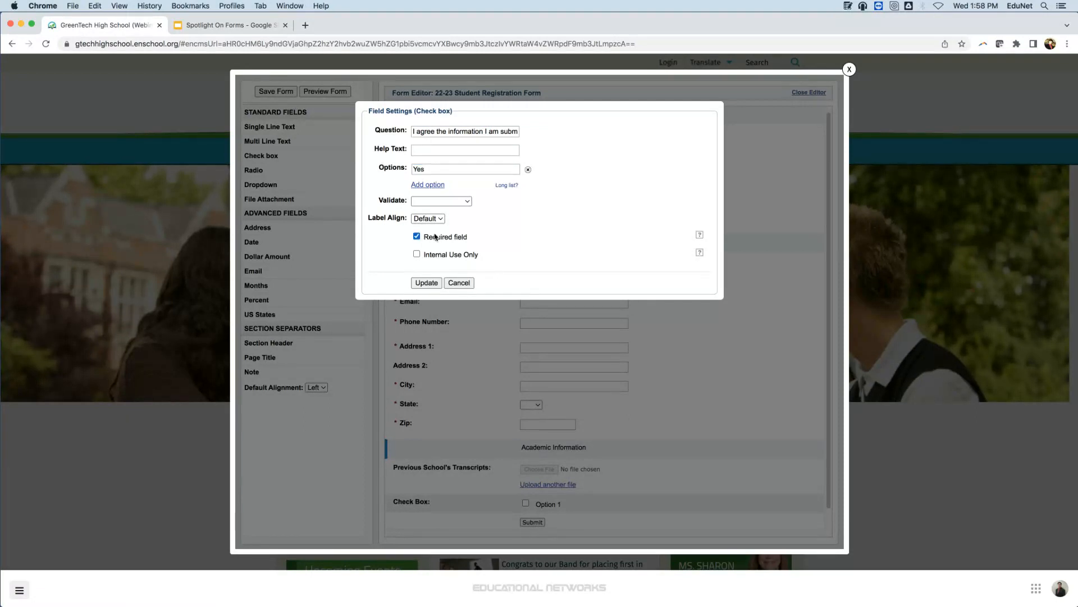
pyautogui.click(427, 283)
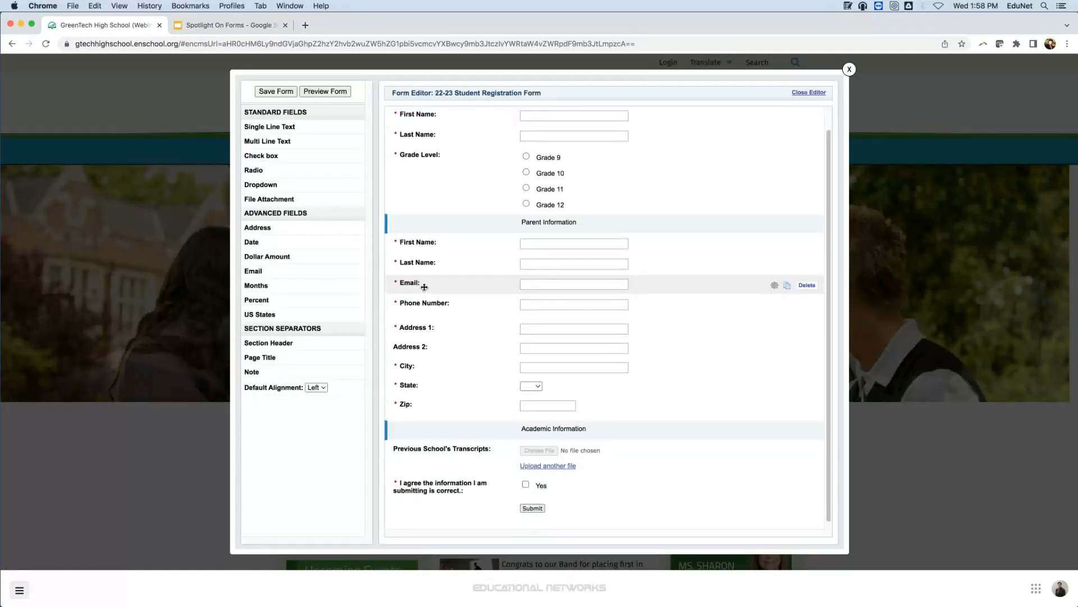
# Review the completed field layout and save the registration form.
pyautogui.scroll(-1, 424, 287)
pyautogui.scroll(2, 425, 292)
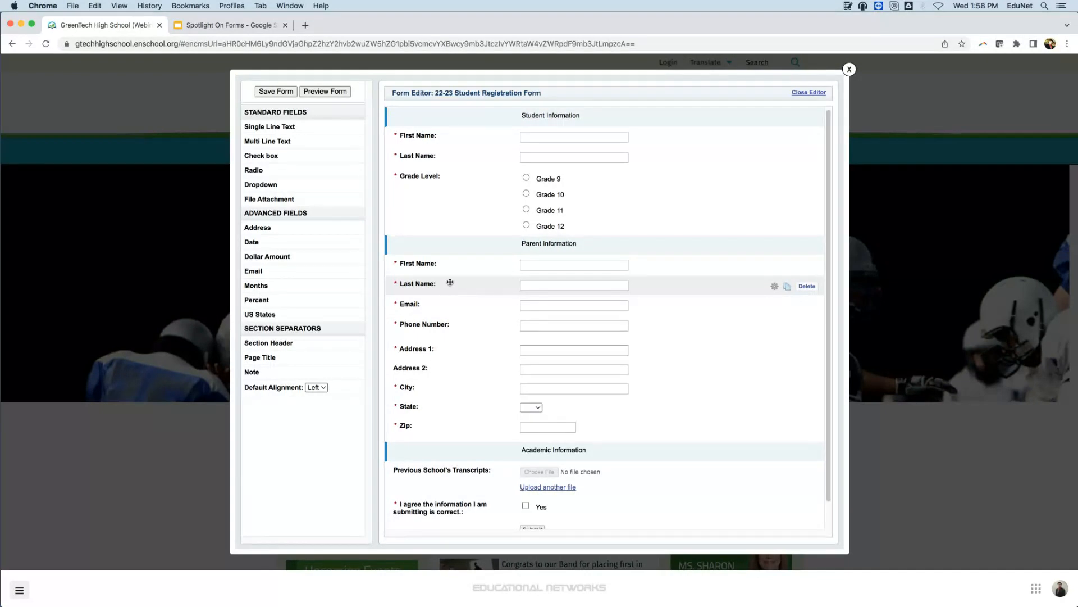
pyautogui.click(292, 89)
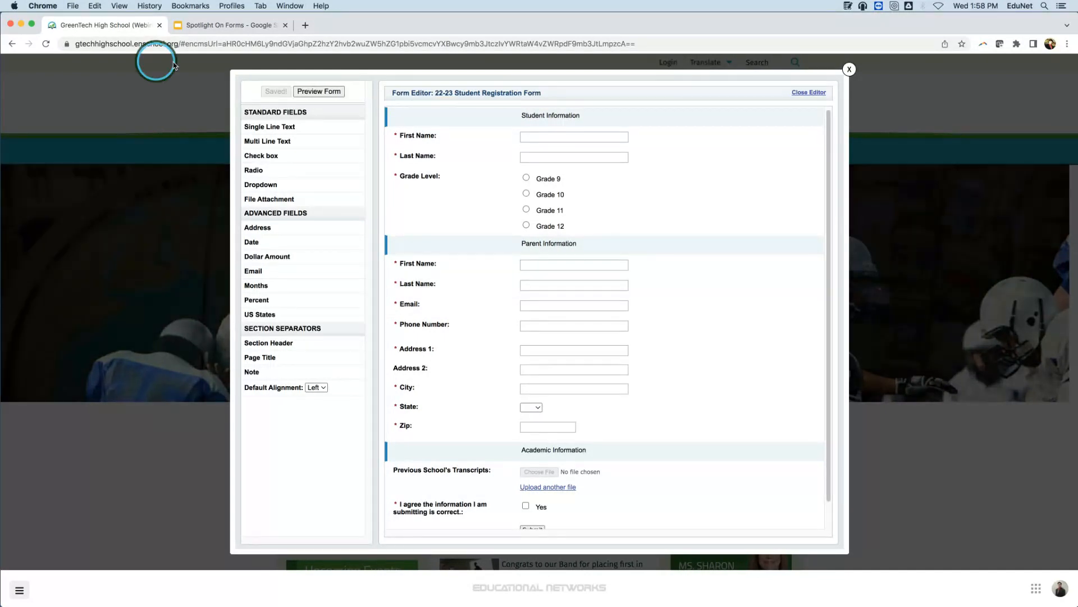
# Preview the registration form and go through its Parent Information and Academic Information pages.
pyautogui.click(324, 95)
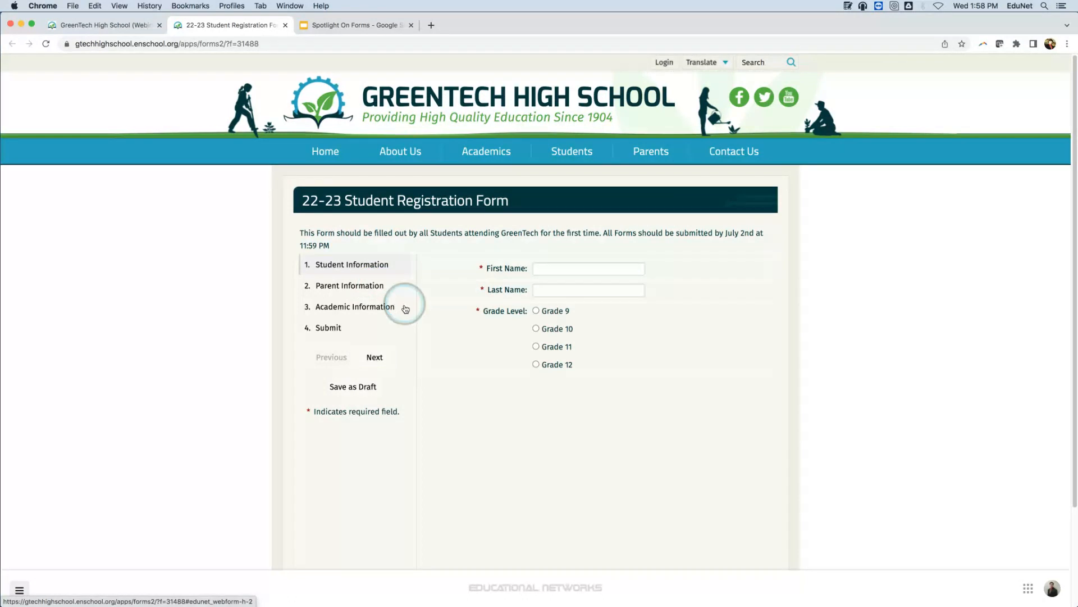
pyautogui.click(359, 359)
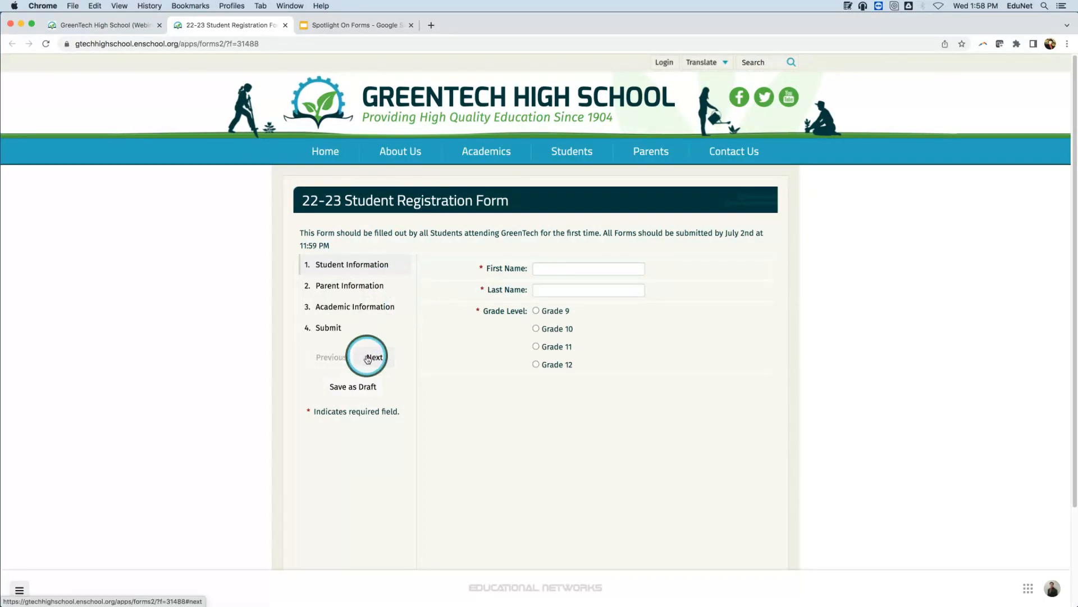
pyautogui.click(340, 313)
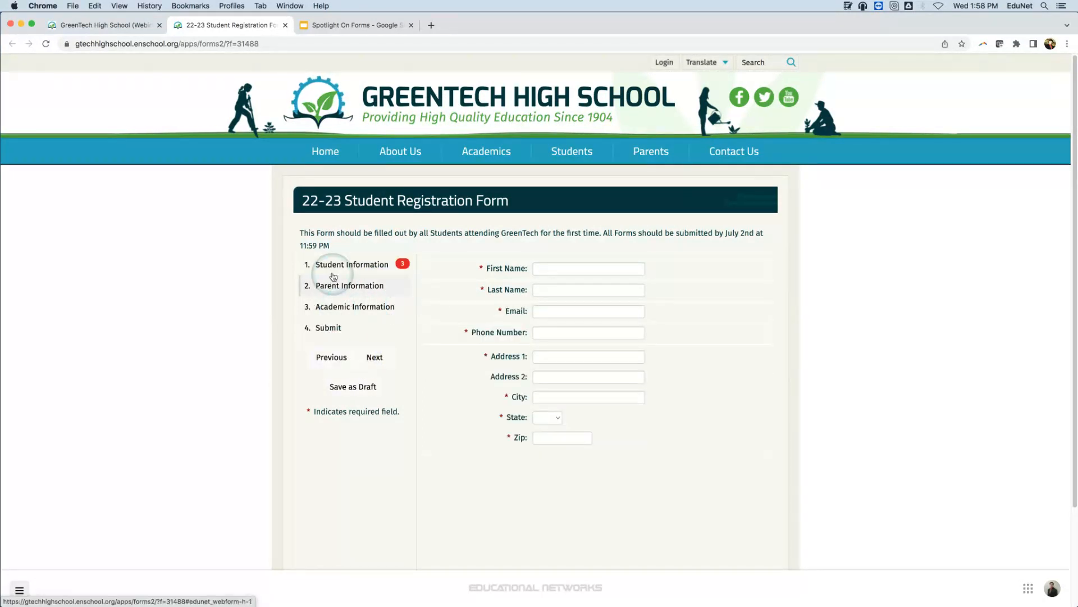
# Go through the previewed registration form's pages in order, from Student Information to the final Submit page.
pyautogui.click(346, 260)
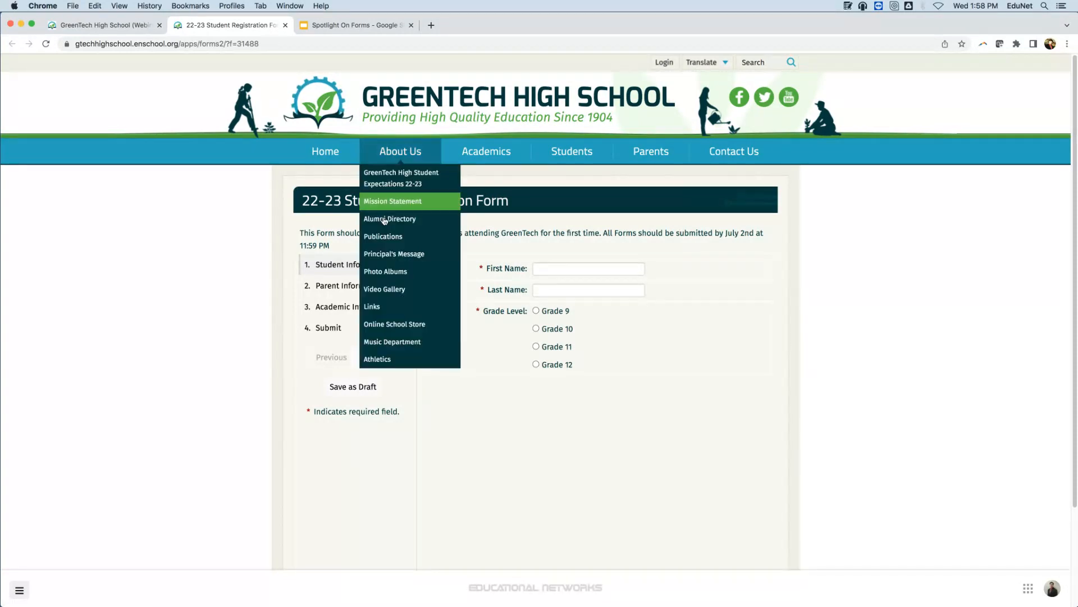
pyautogui.click(376, 357)
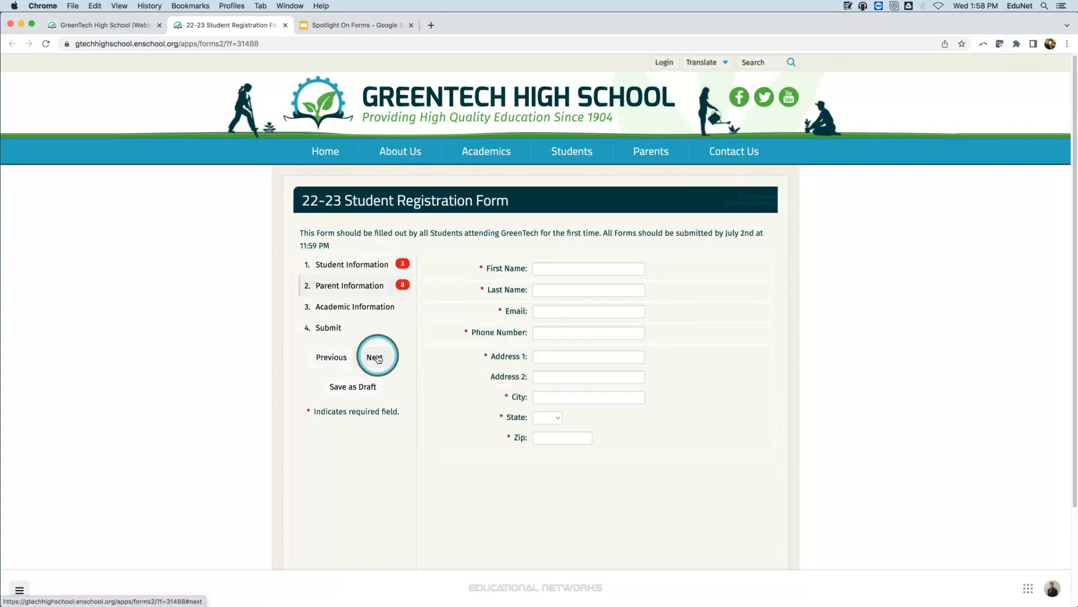
pyautogui.click(376, 357)
pyautogui.click(376, 357)
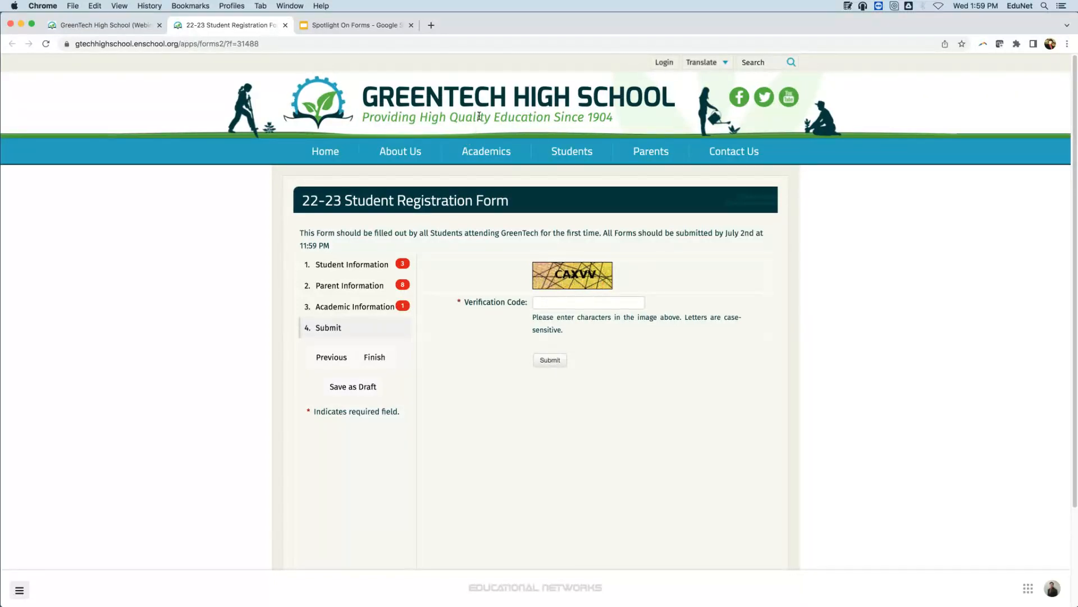
# Return to the school's home page and open the Forms administration list under Operations.
pyautogui.click(433, 100)
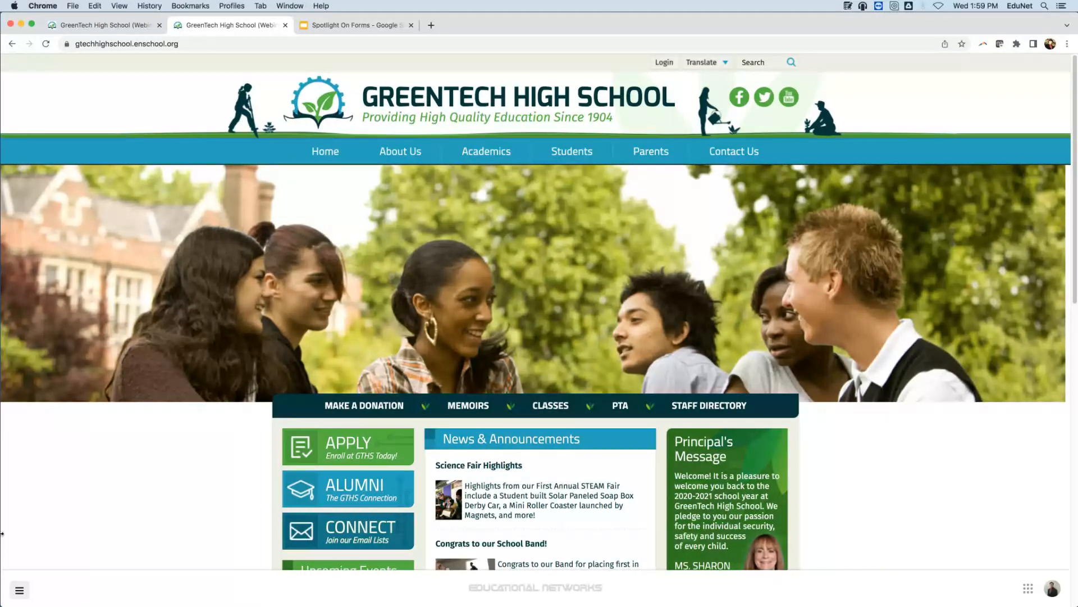
pyautogui.click(21, 597)
pyautogui.moveTo(65, 507)
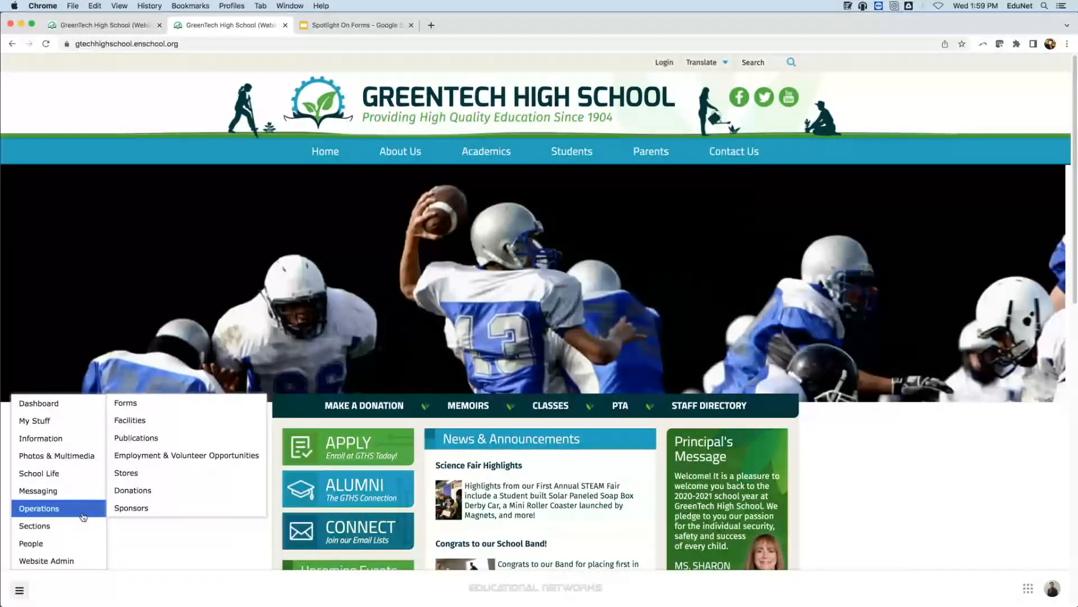
pyautogui.moveTo(73, 514)
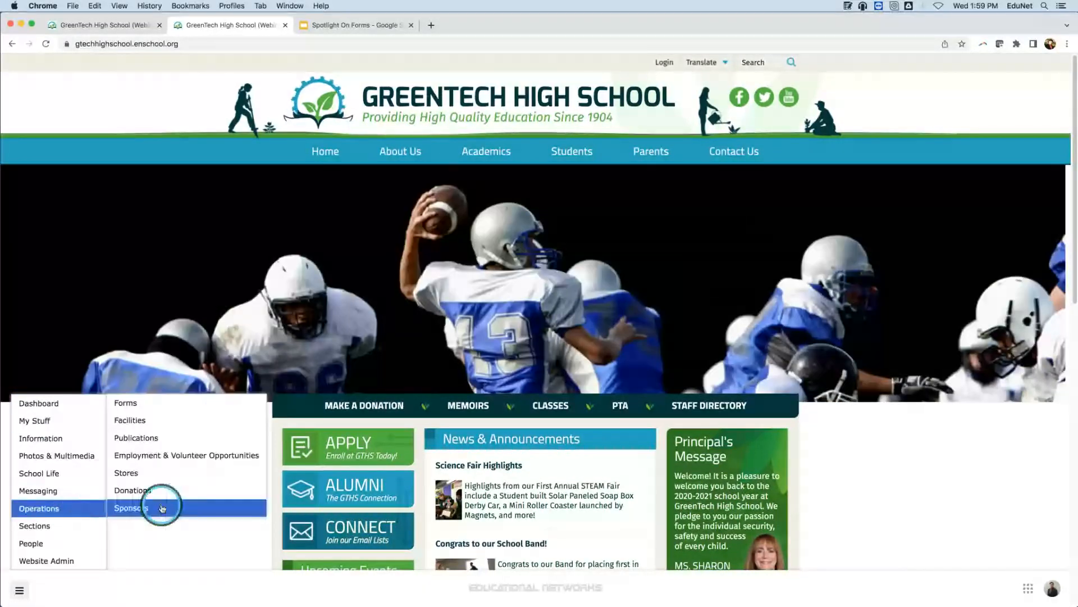
pyautogui.click(170, 403)
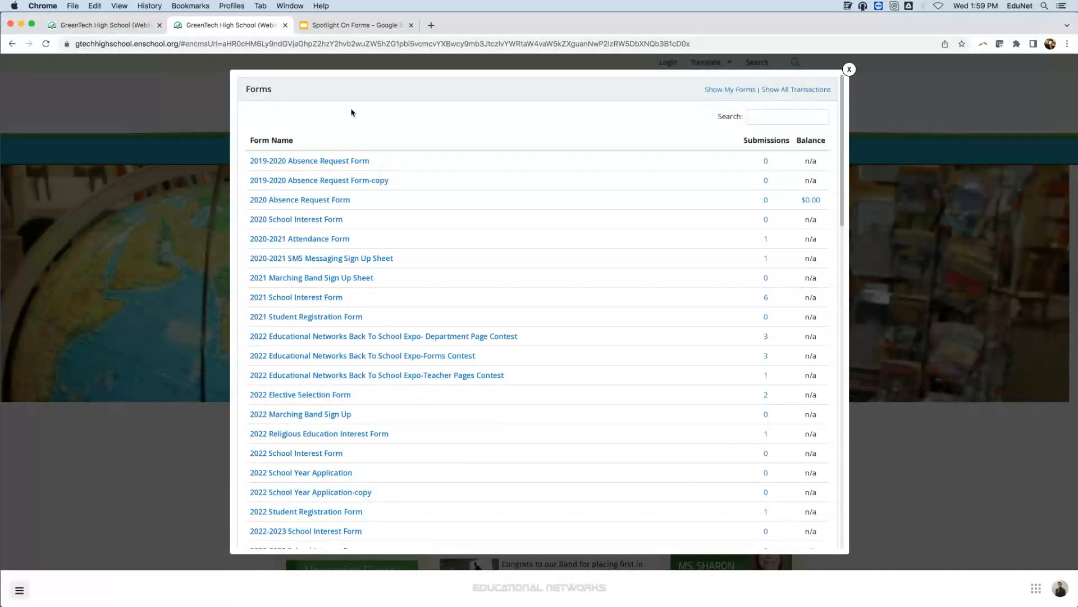
# Find the GreenTech High Enrollment Survey in the forms list and open its submissions.
pyautogui.scroll(-4, 364, 167)
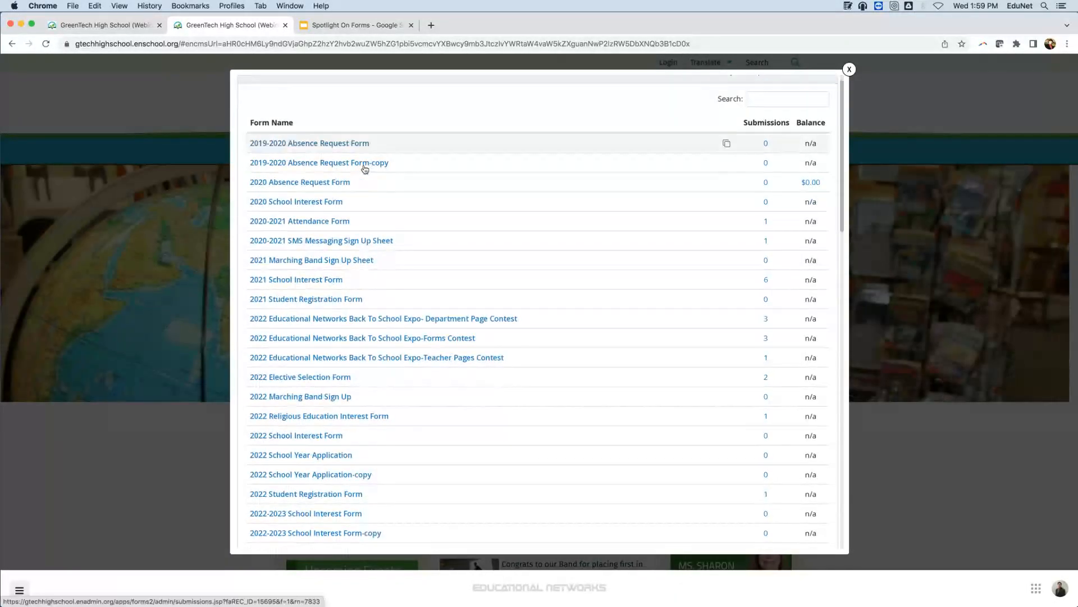
pyautogui.scroll(3, 314, 129)
pyautogui.scroll(1, 306, 133)
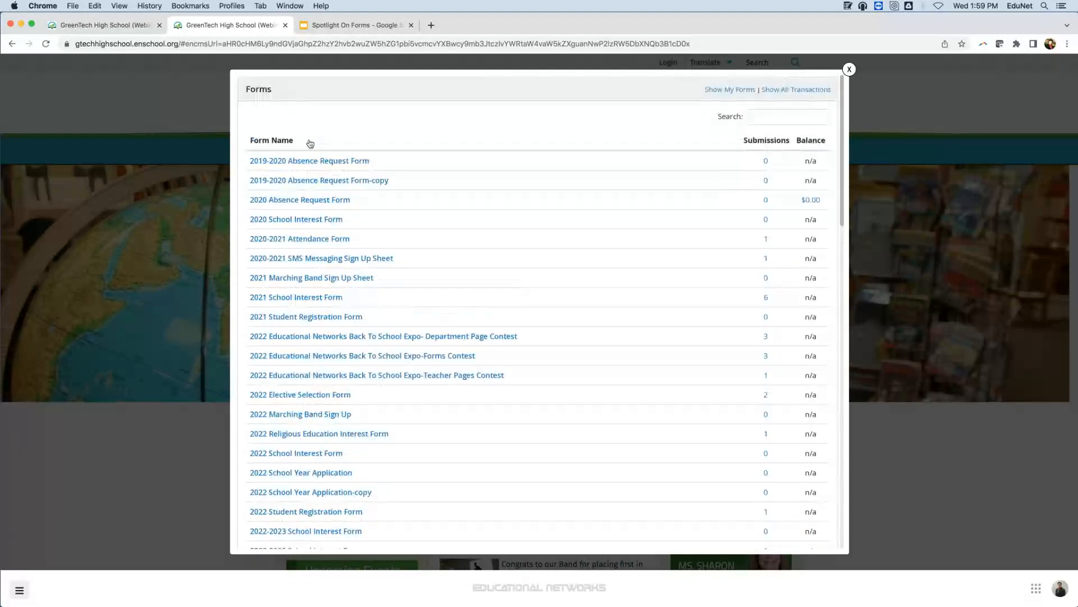
pyautogui.scroll(-15, 305, 167)
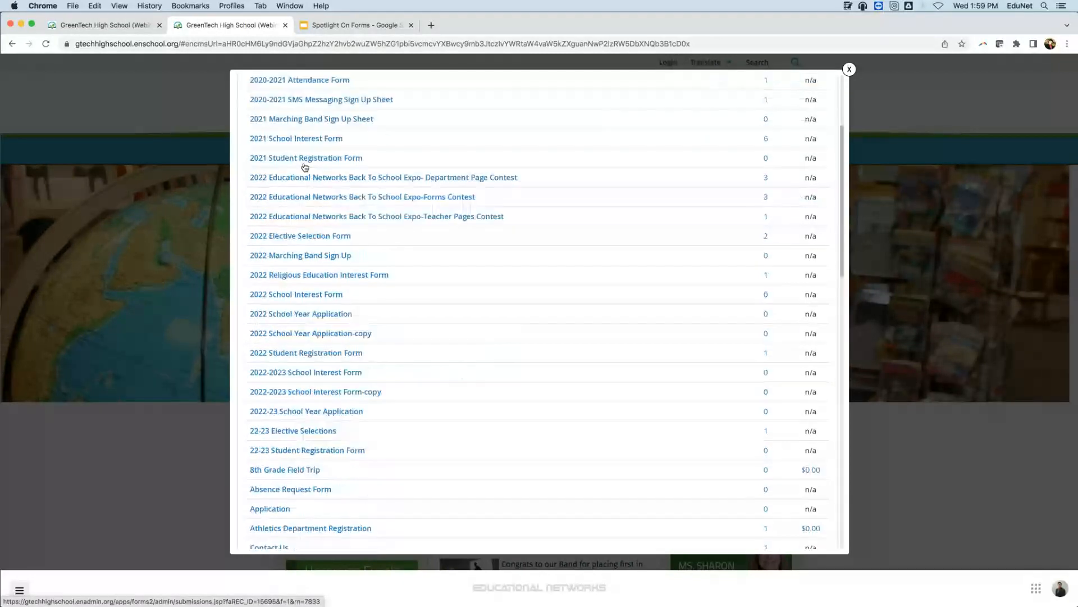
pyautogui.scroll(-4, 302, 171)
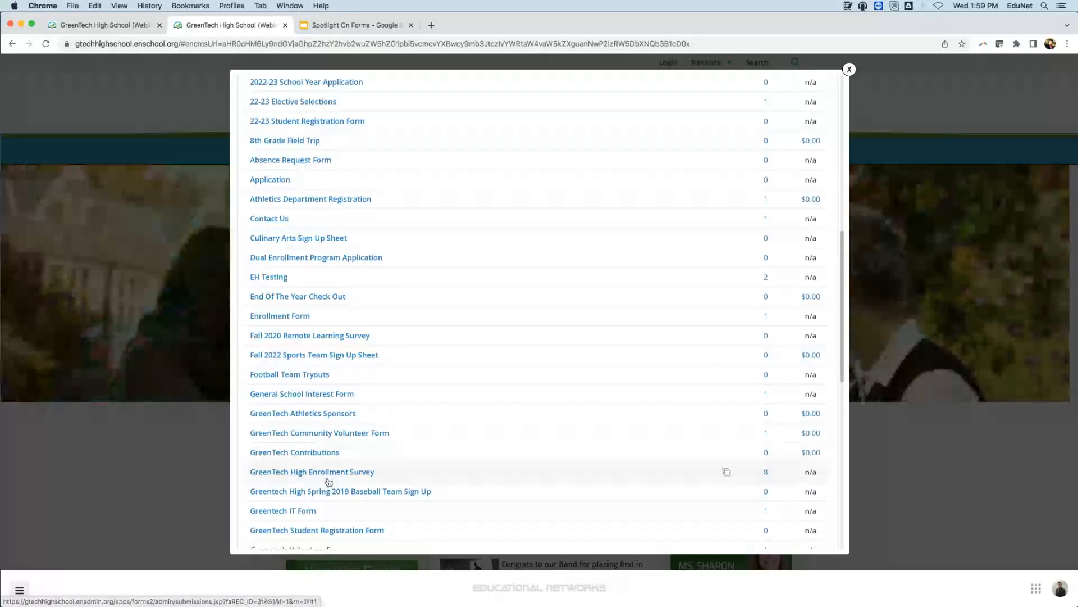
pyautogui.click(332, 474)
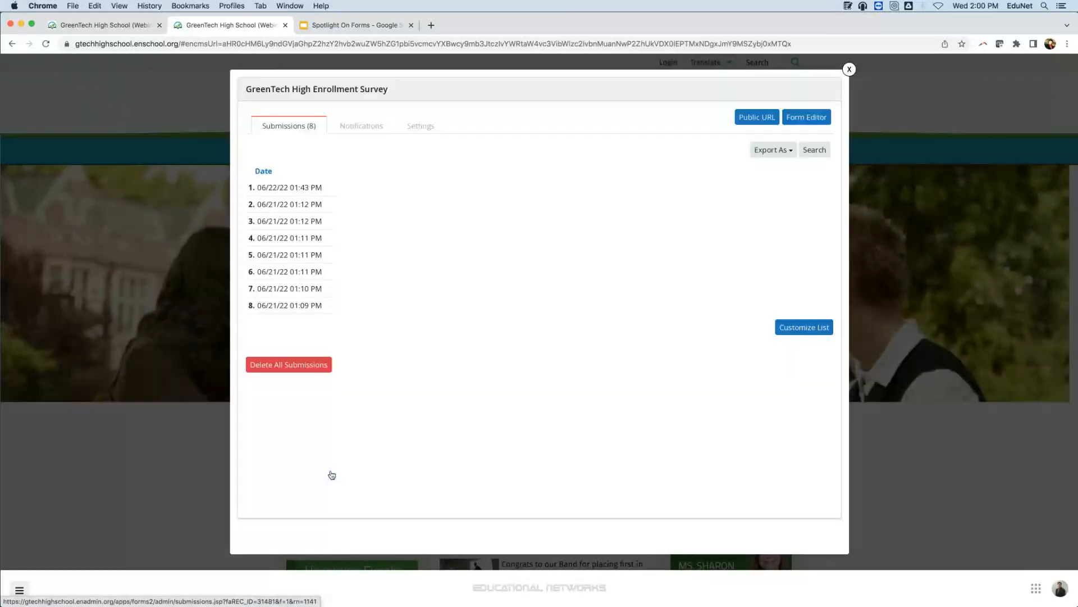
# Review the answers in the most recent Enrollment Survey submission, close it and show the available export formats.
pyautogui.click(303, 189)
pyautogui.scroll(-2, 630, 274)
pyautogui.scroll(-5, 630, 274)
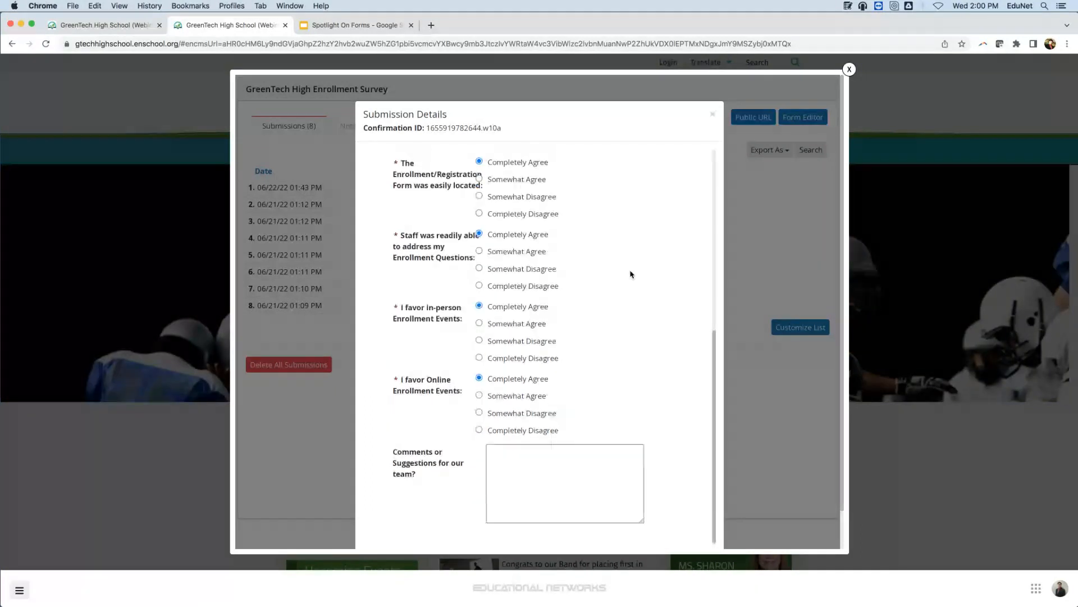
pyautogui.scroll(4, 631, 274)
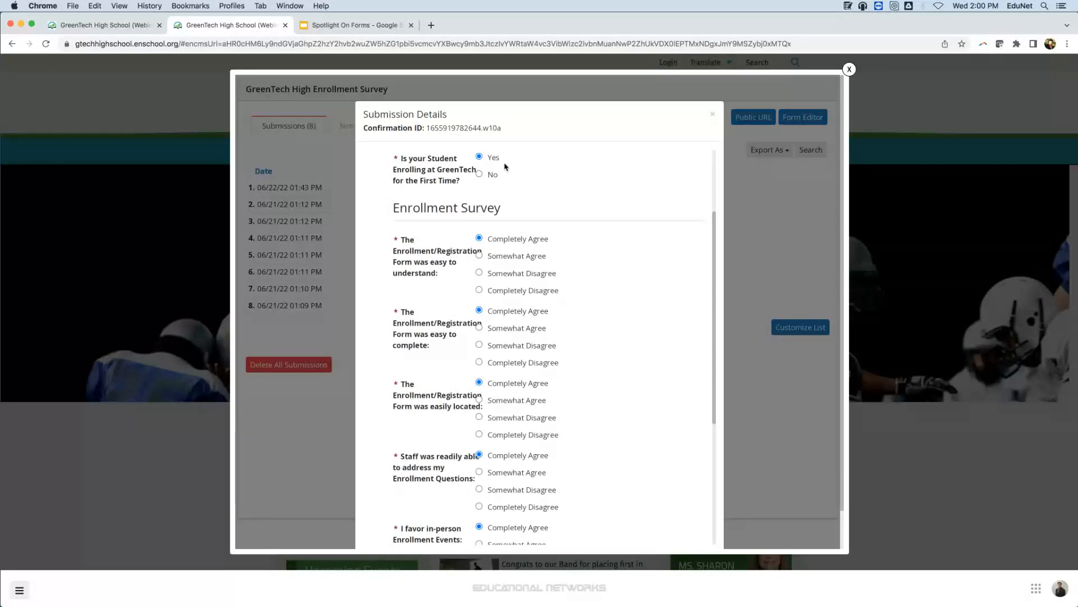
pyautogui.scroll(-1, 512, 313)
pyautogui.scroll(-3, 511, 313)
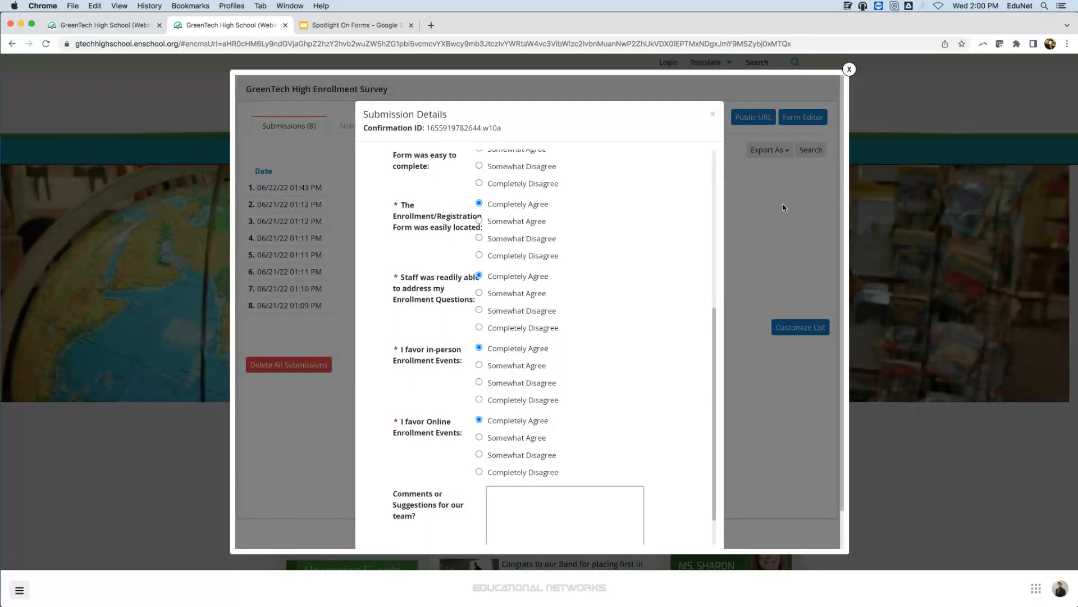
pyautogui.click(713, 114)
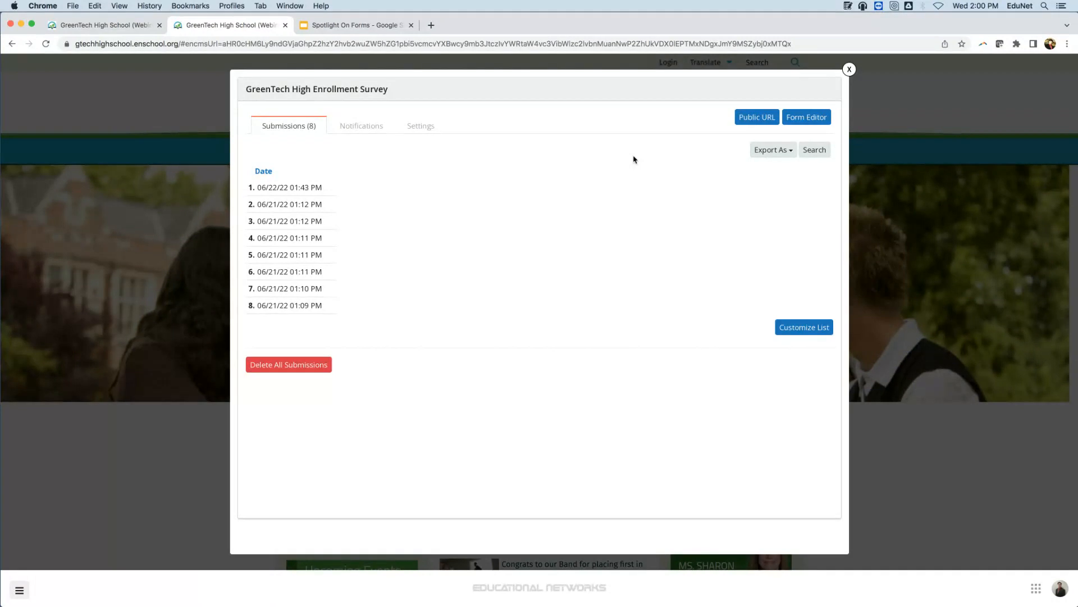
pyautogui.click(787, 151)
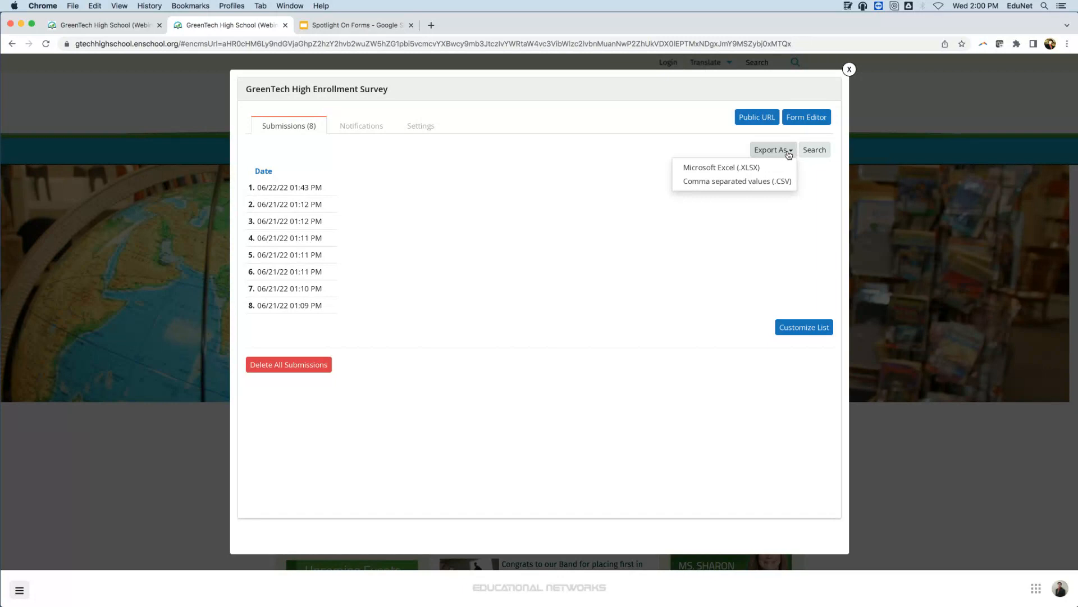
# Return to the forms list and open the submissions of Senior Class Trip to Thrill Mountain.
pyautogui.click(14, 44)
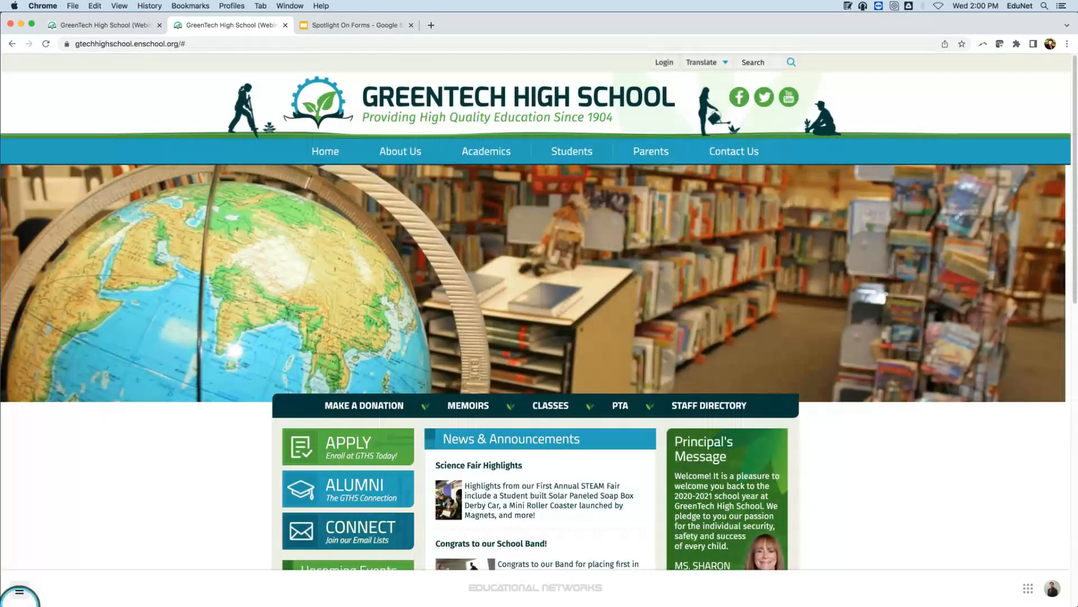
pyautogui.click(20, 590)
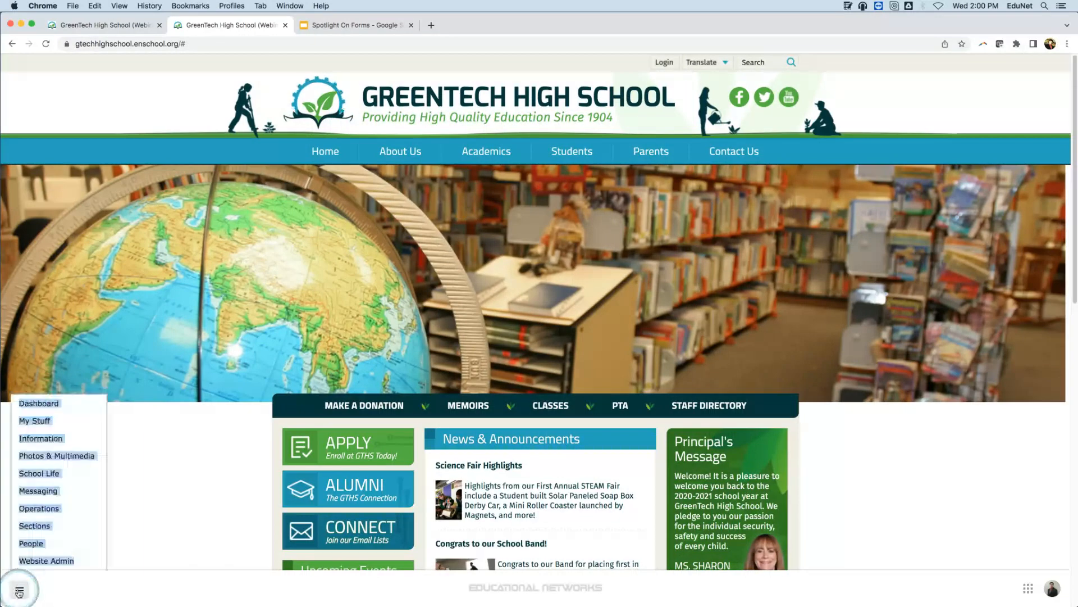
pyautogui.moveTo(76, 510)
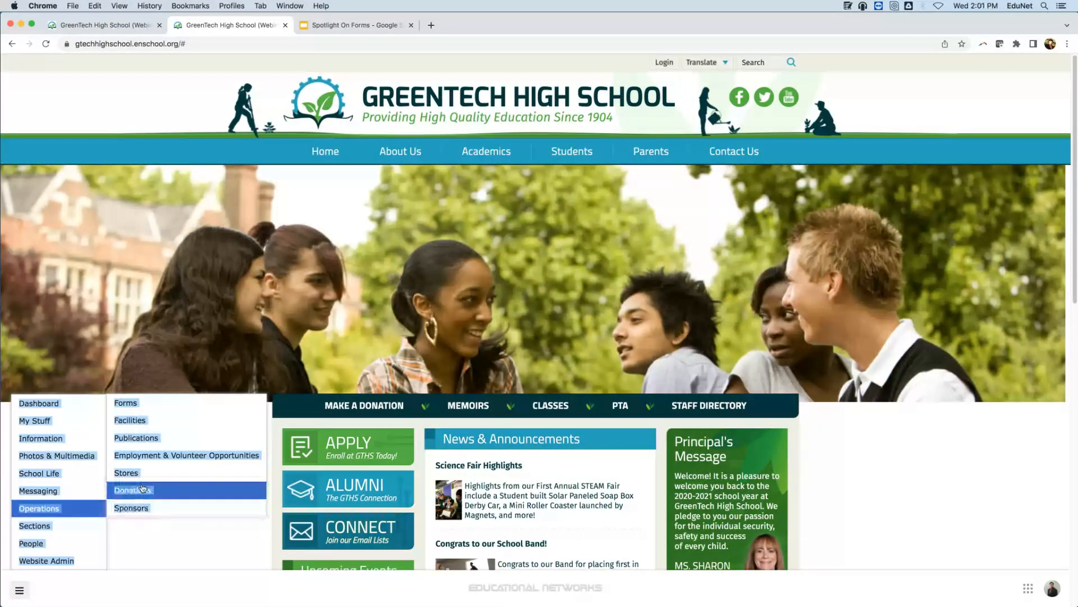
pyautogui.click(135, 403)
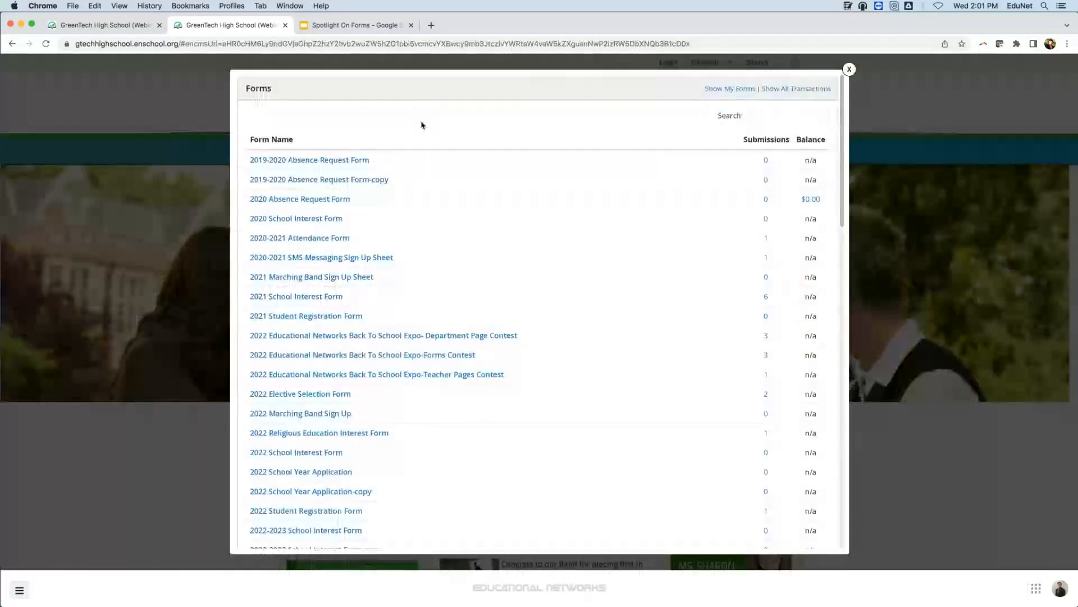
pyautogui.scroll(-6, 433, 161)
pyautogui.scroll(-9, 619, 309)
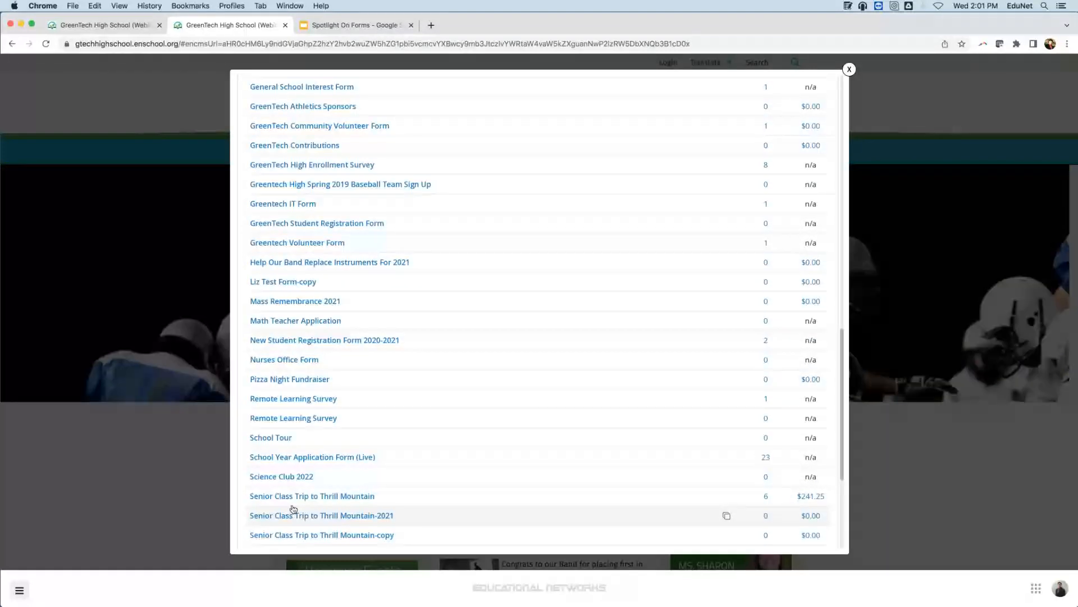
pyautogui.click(298, 497)
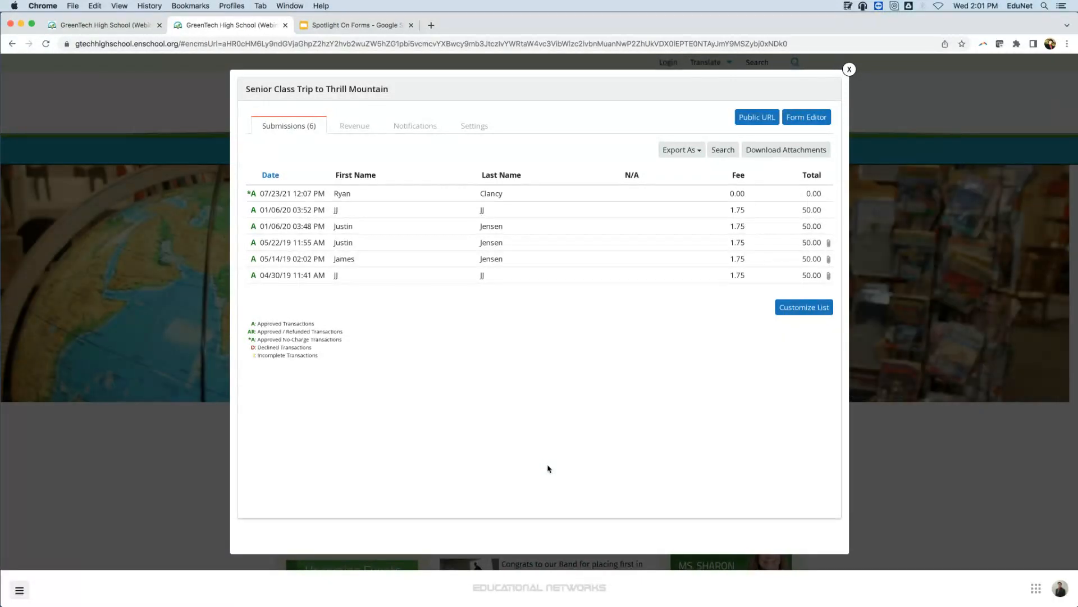
# Examine the class trip submission dated 01/06/20 03:52 PM, then close the forms window.
pyautogui.click(498, 215)
pyautogui.scroll(-10, 526, 370)
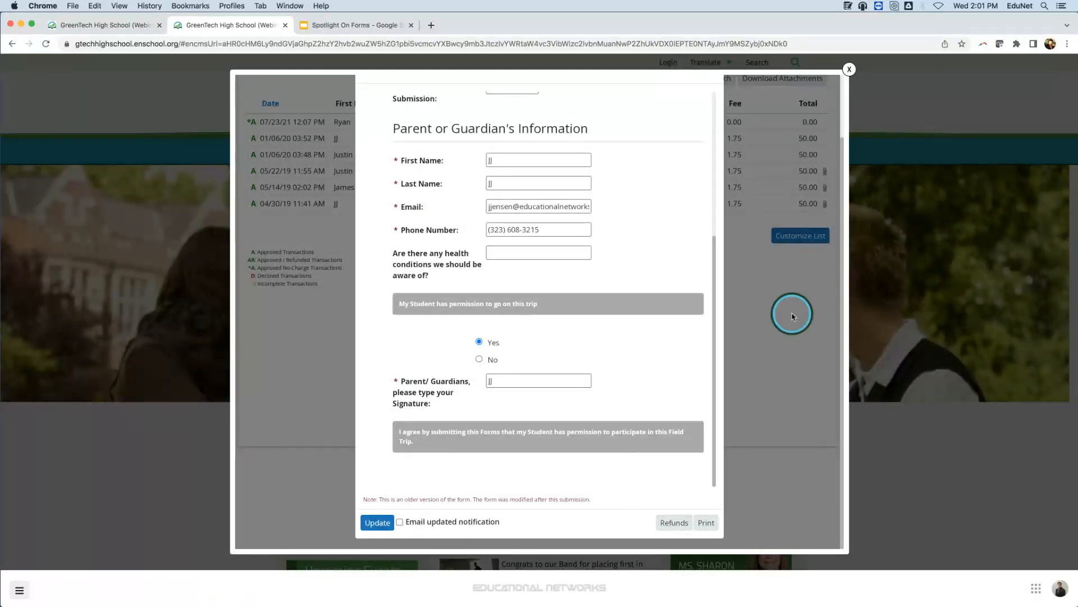
pyautogui.click(847, 68)
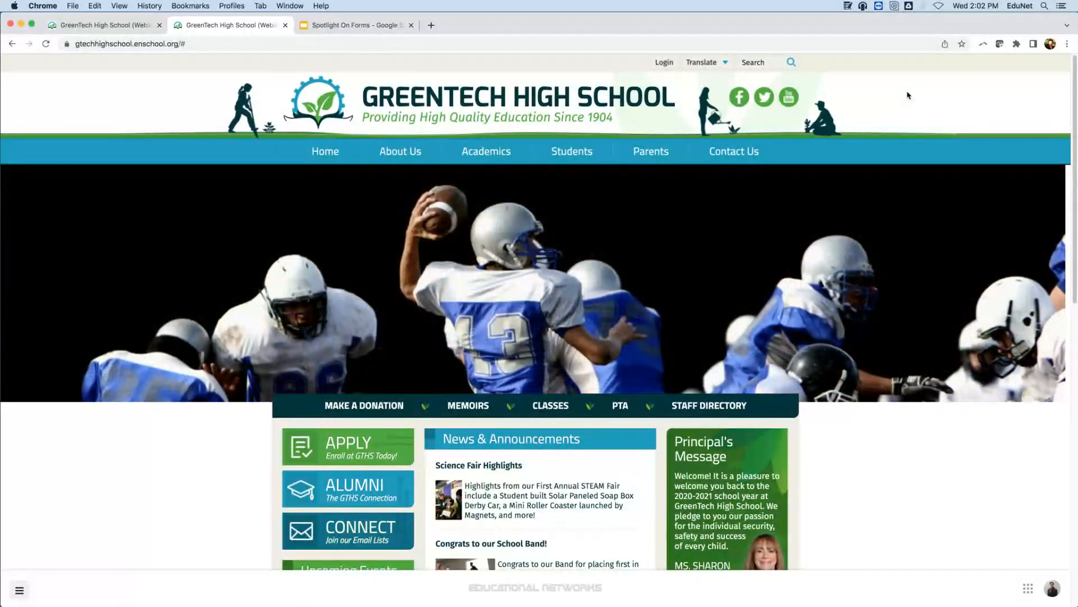
# Open the site's Navigation Menu editor from the Website Admin tools.
pyautogui.click(647, 156)
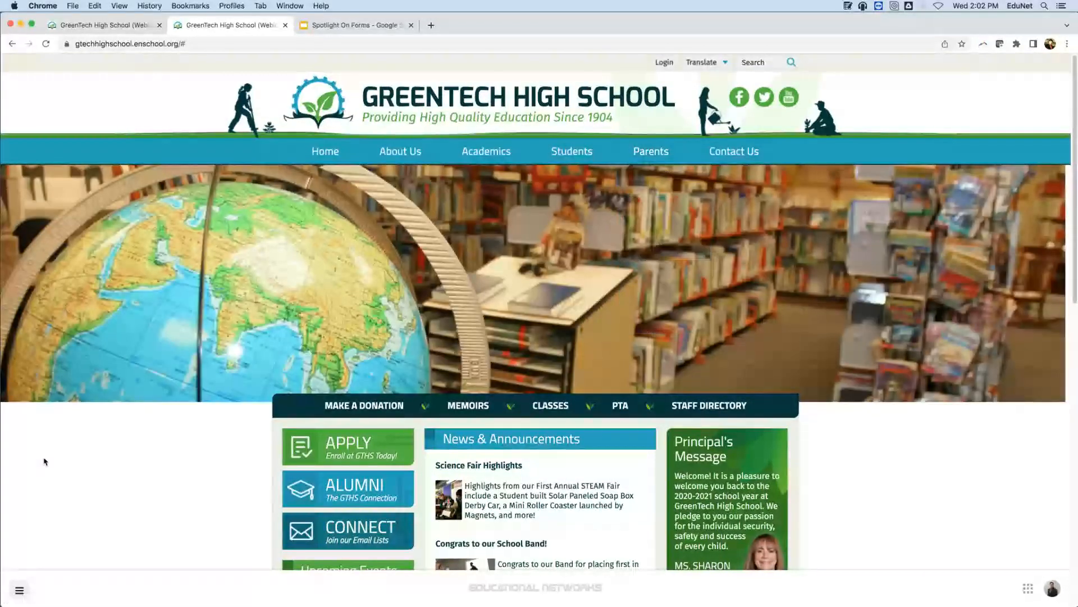
pyautogui.click(20, 588)
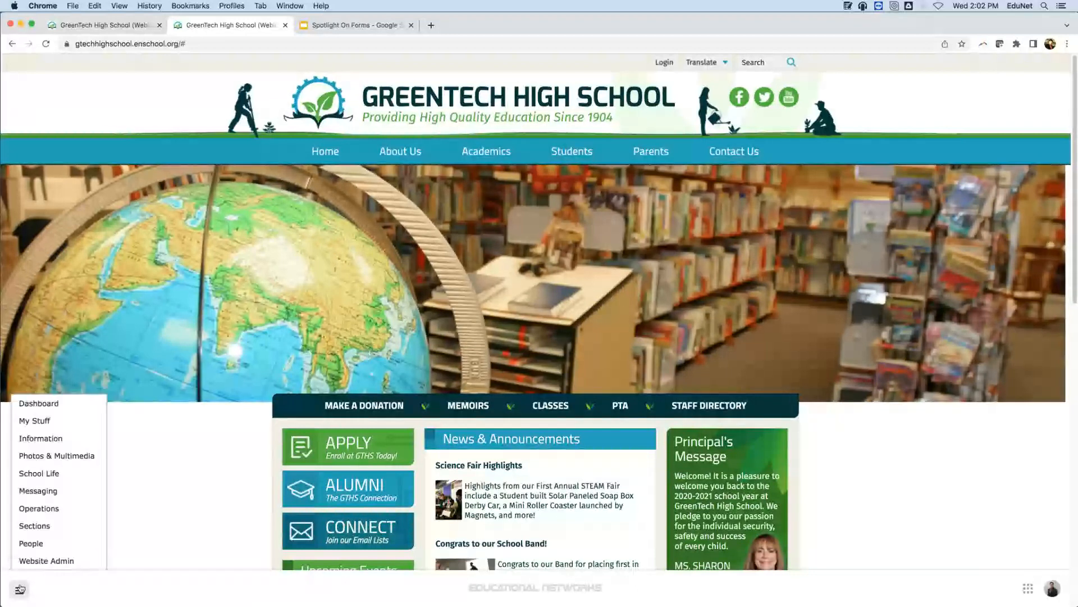
pyautogui.moveTo(39, 512)
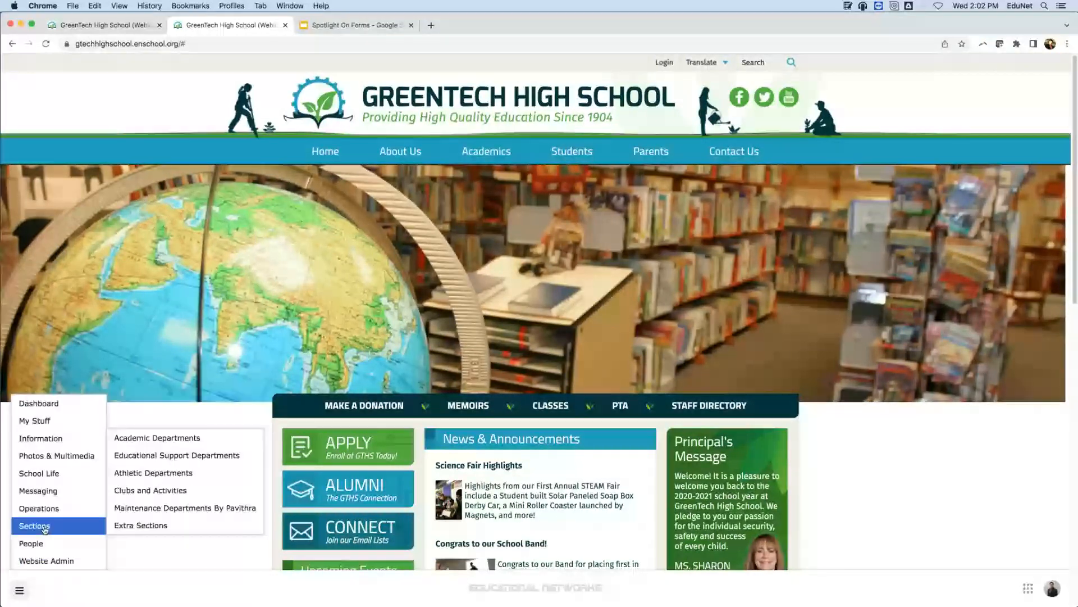
pyautogui.moveTo(48, 560)
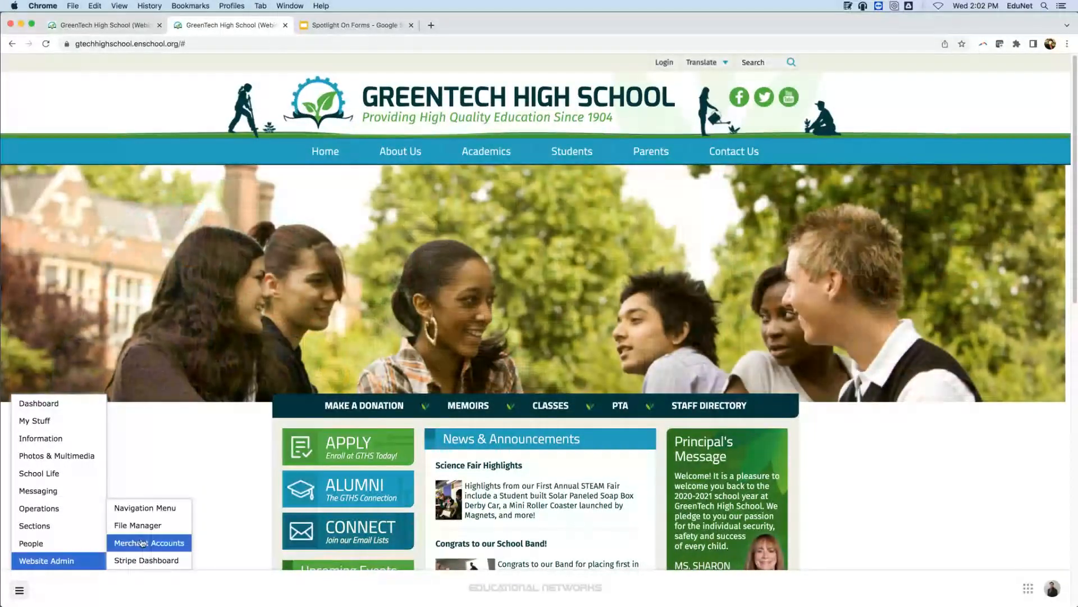
pyautogui.click(144, 508)
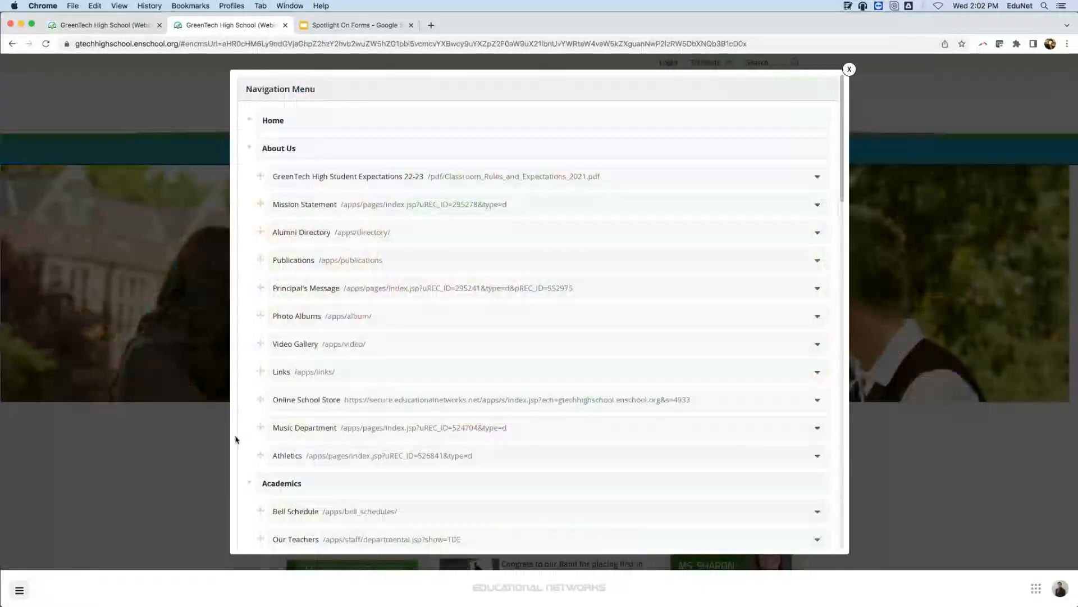
# Start adding a new link below the PTA/PTO item in the Parents section of the navigation menu.
pyautogui.scroll(-10, 414, 234)
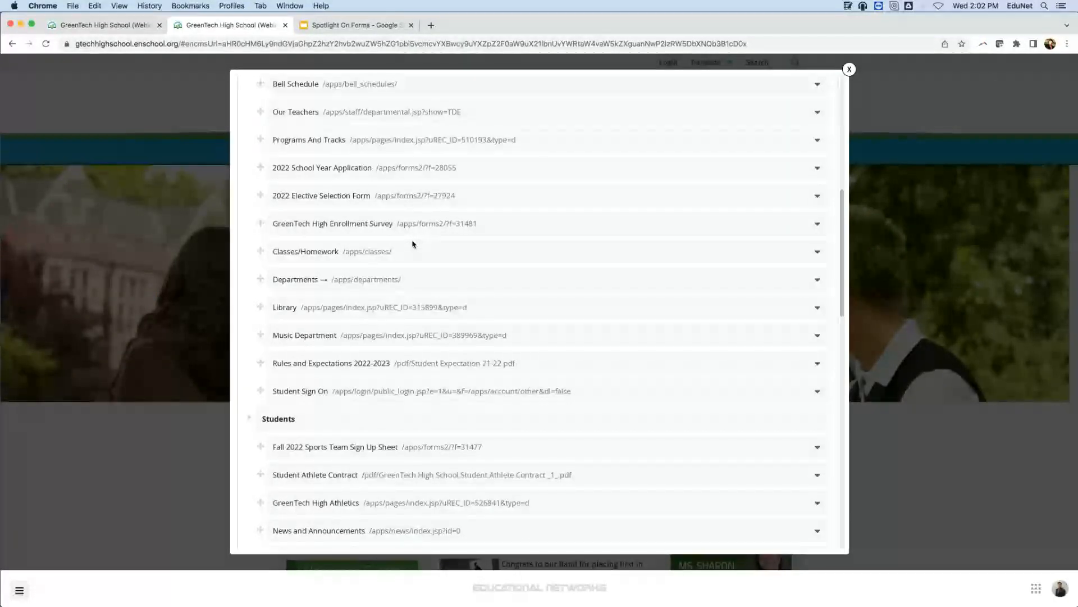
pyautogui.scroll(-15, 415, 246)
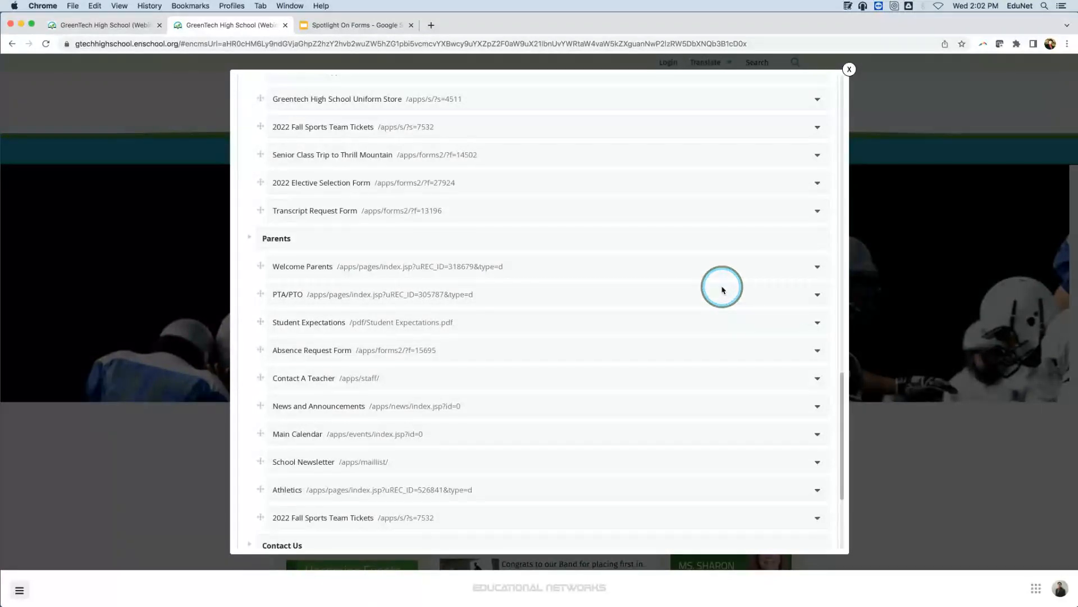
pyautogui.click(818, 297)
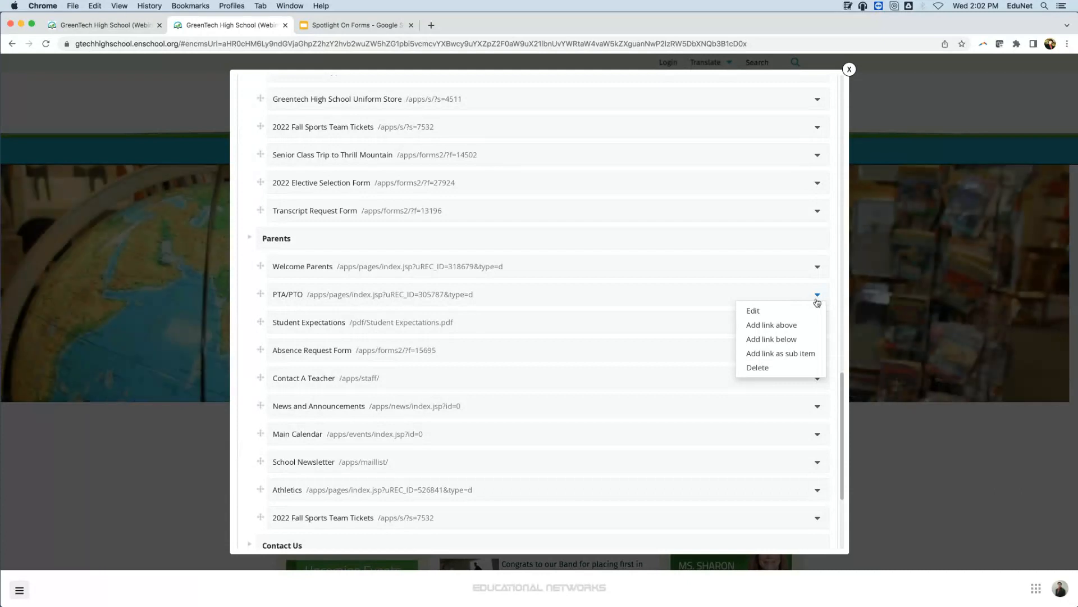
pyautogui.click(794, 339)
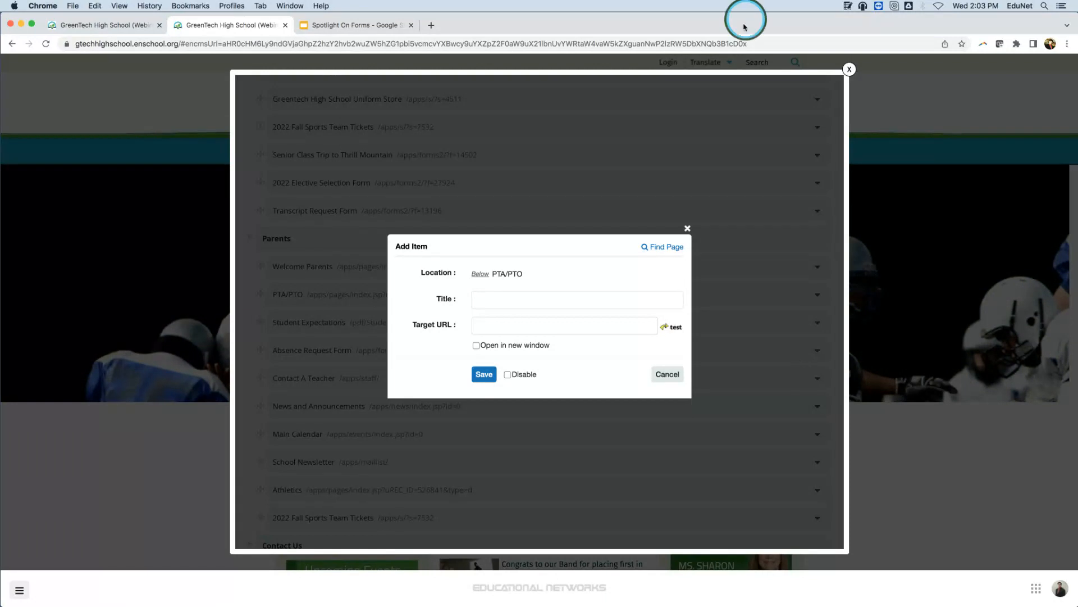
# Use the page finder to fill the new menu item with the 22-23 Student Registration Form, and save it.
pyautogui.click(670, 248)
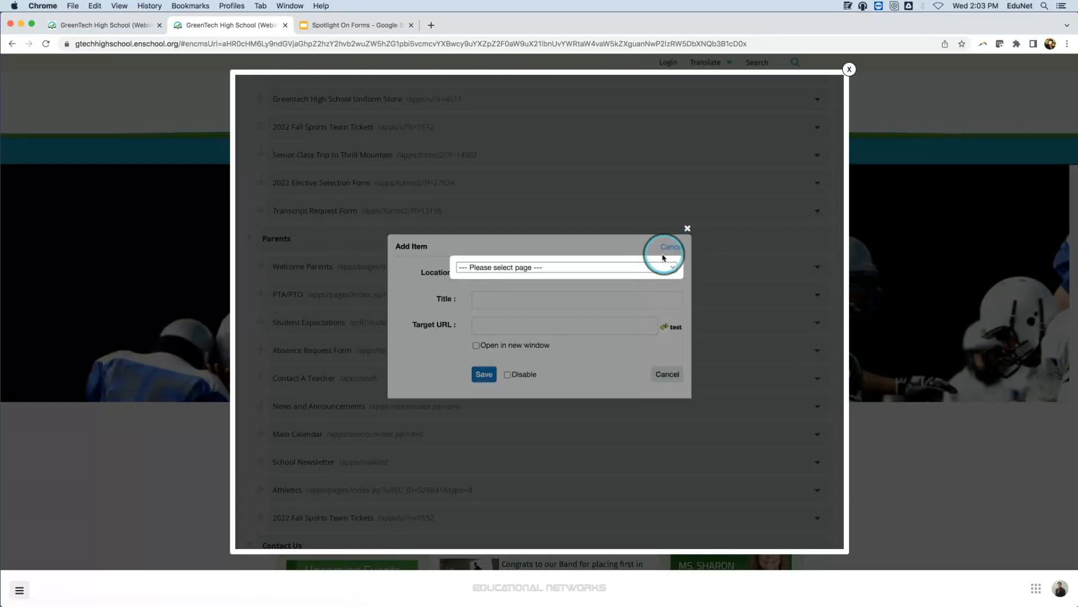
pyautogui.click(599, 267)
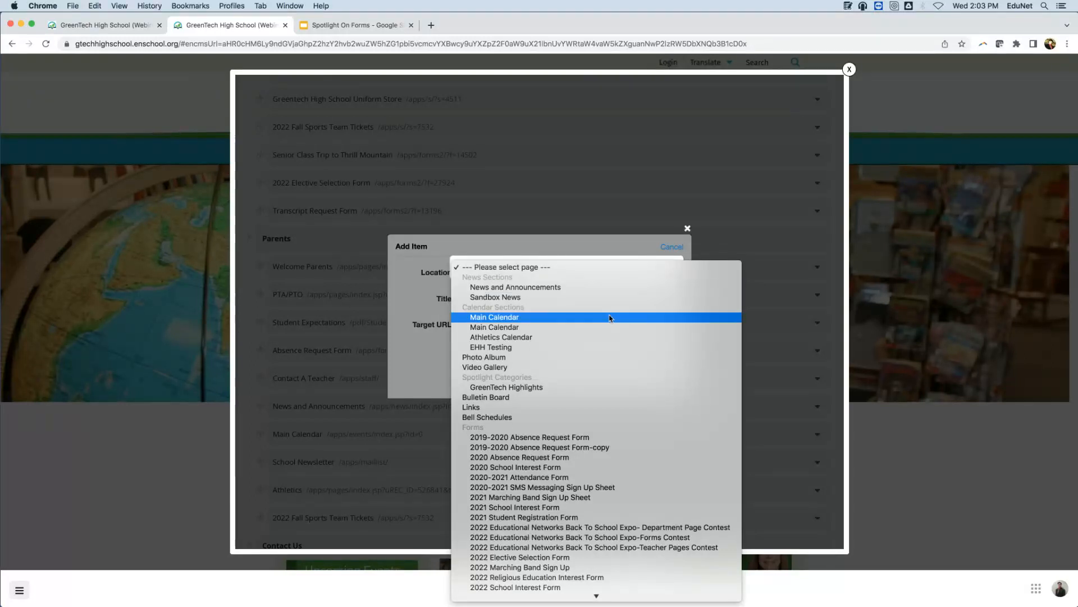
pyautogui.scroll(-2, 609, 437)
pyautogui.scroll(-6, 573, 301)
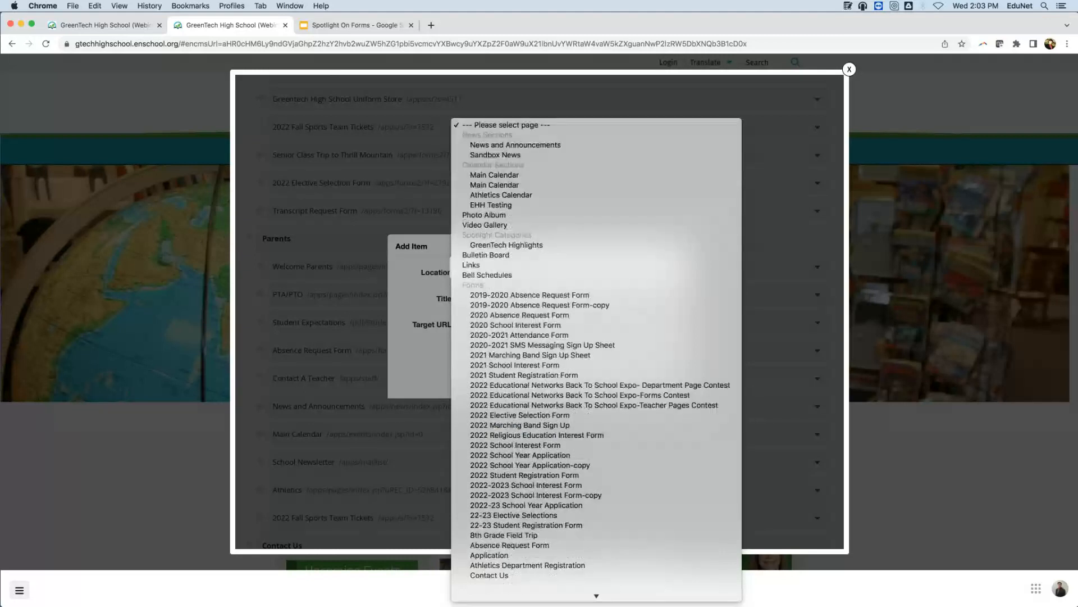
pyautogui.scroll(-15, 573, 302)
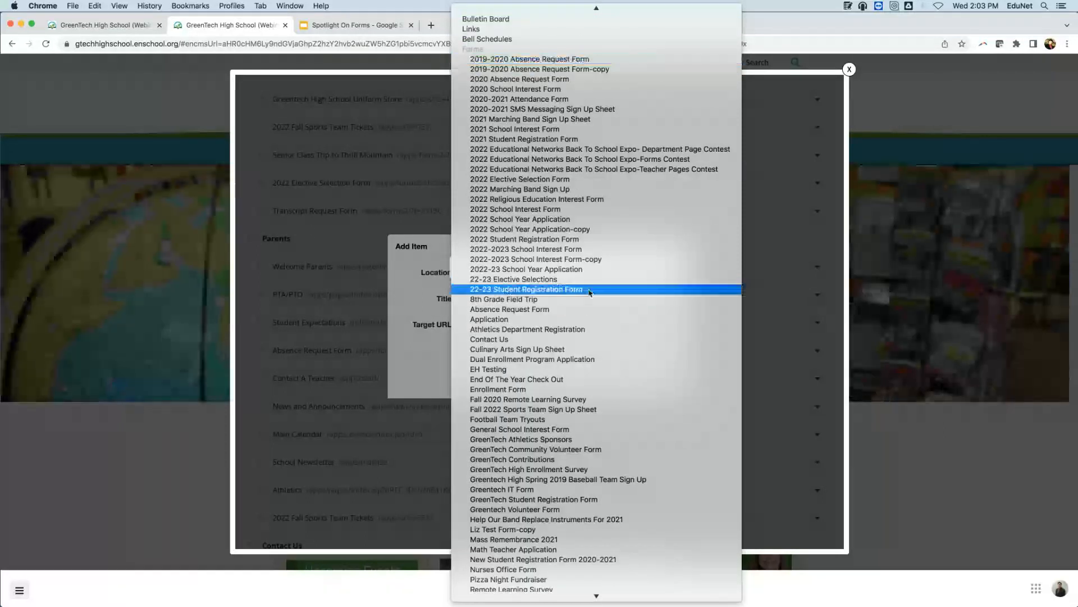
pyautogui.click(590, 290)
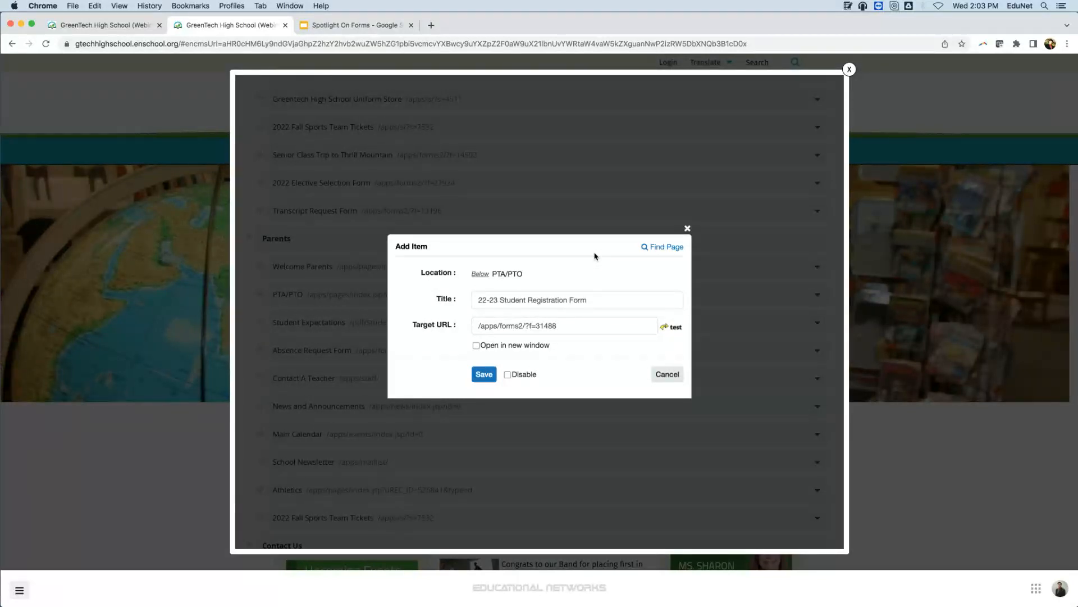
pyautogui.click(494, 381)
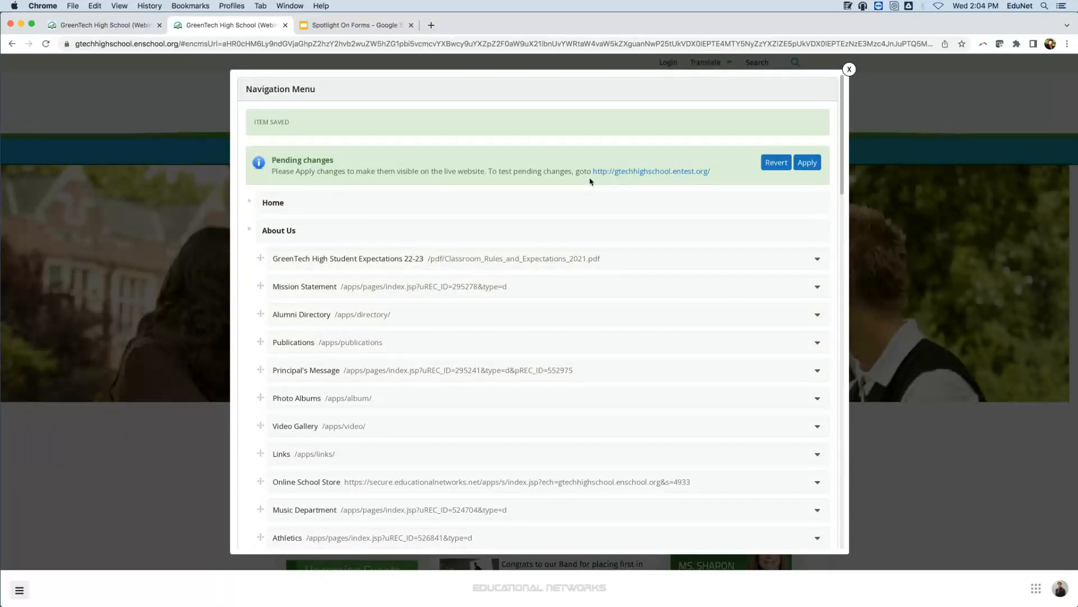
# Preview the pending menu changes on the test site and open 22-23 Student Registration Form from its Parents menu.
pyautogui.click(609, 172)
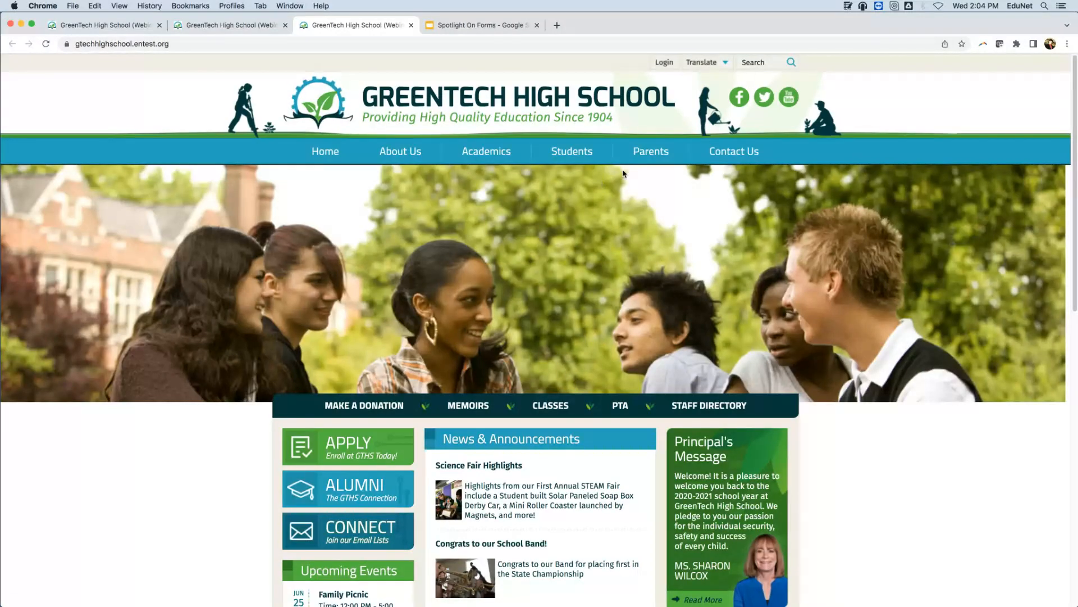
pyautogui.moveTo(654, 151)
pyautogui.click(672, 218)
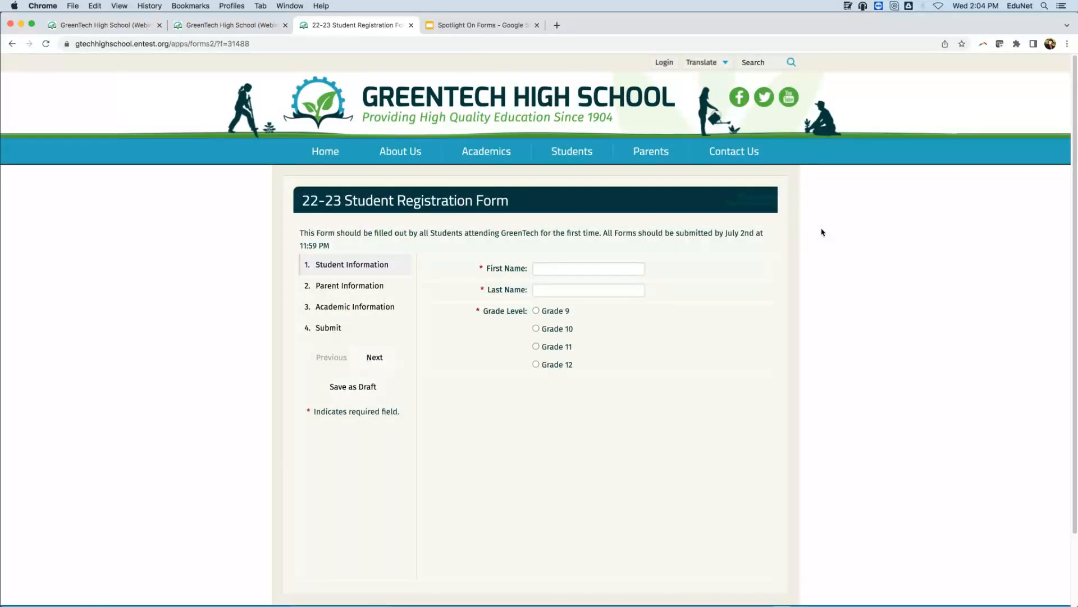
# Return to the Navigation Menu editor, apply the pending changes to the live website and close the editor.
pyautogui.click(217, 26)
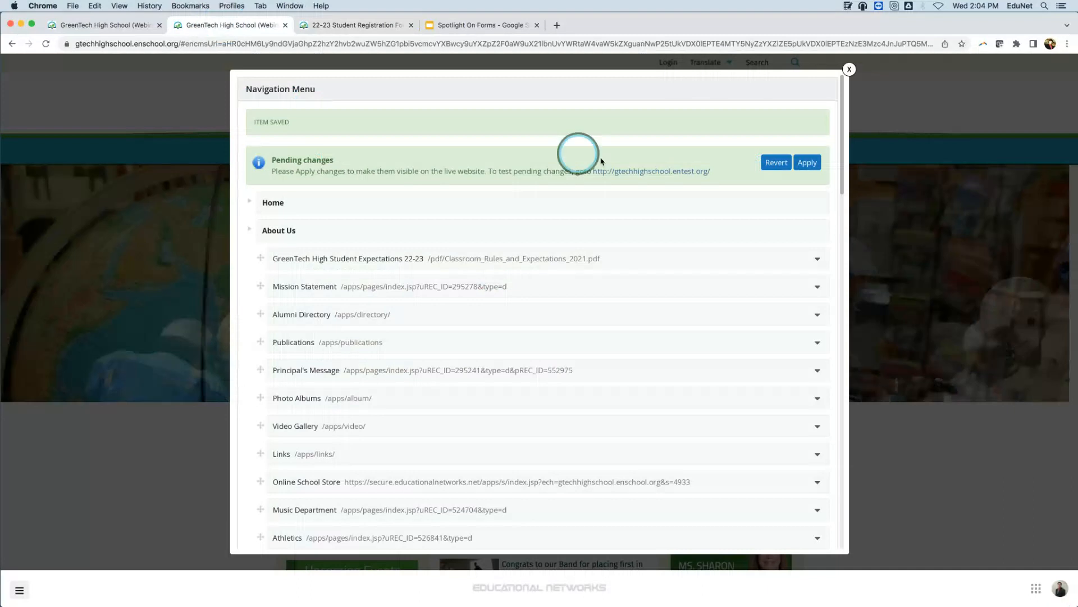
pyautogui.click(814, 163)
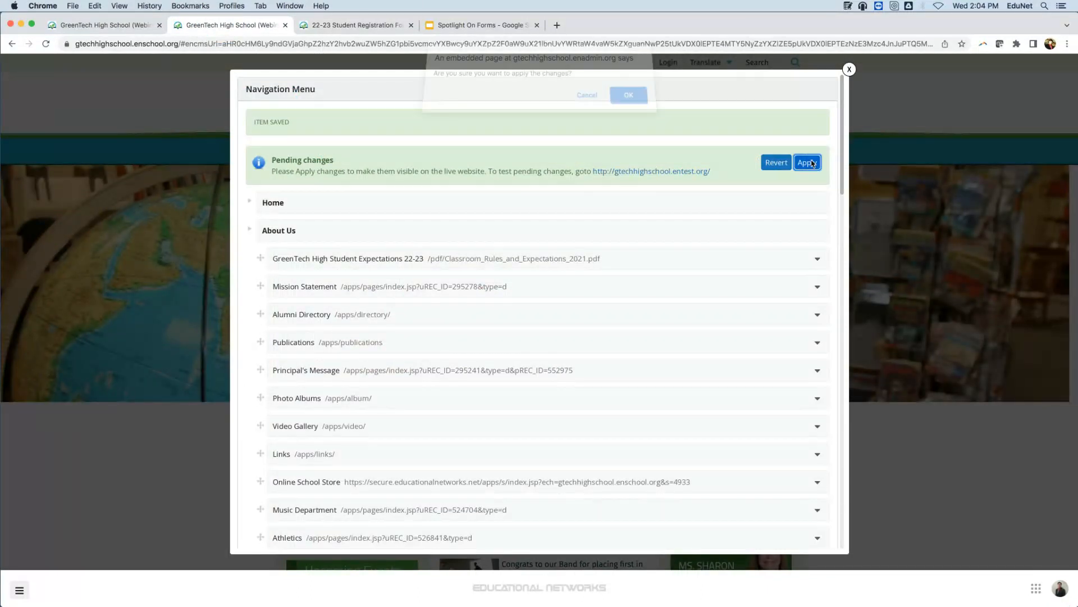
pyautogui.click(644, 99)
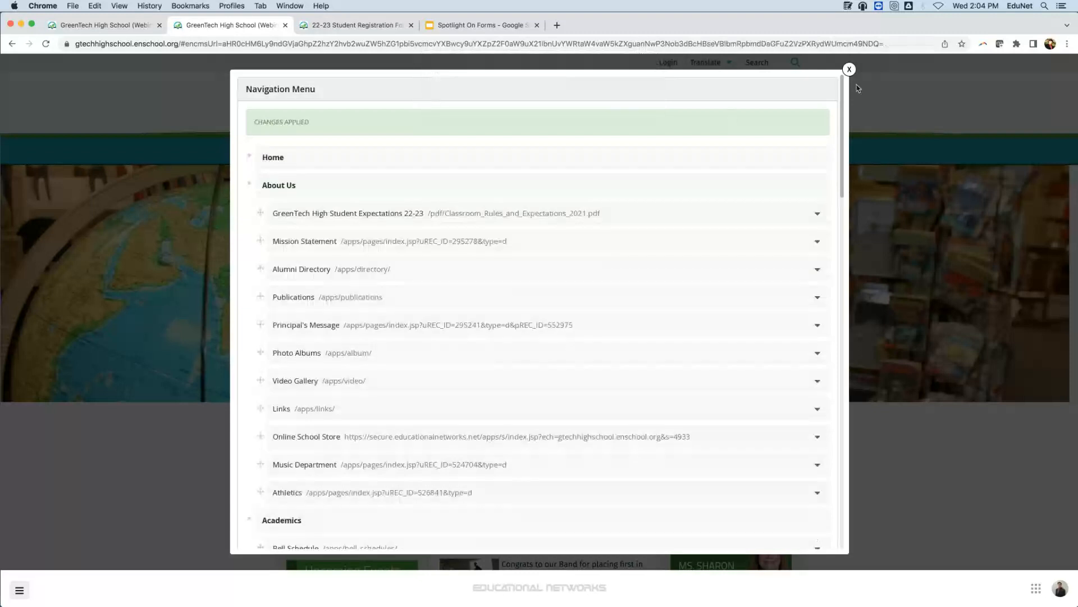
pyautogui.click(849, 72)
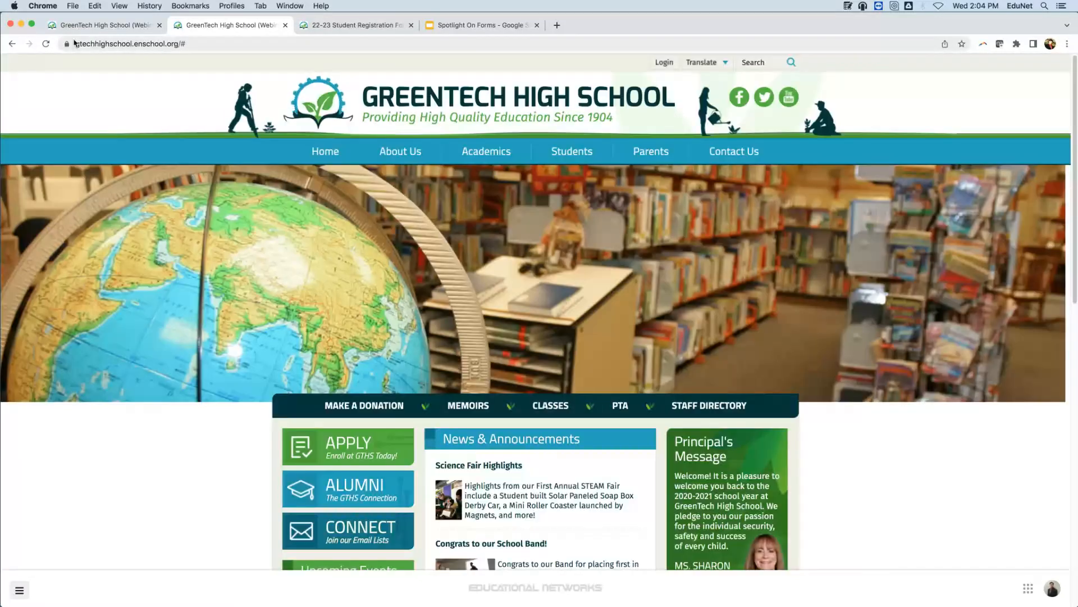
# Reload the live school website and open 22-23 Student Registration Form from the Parents menu.
pyautogui.click(47, 45)
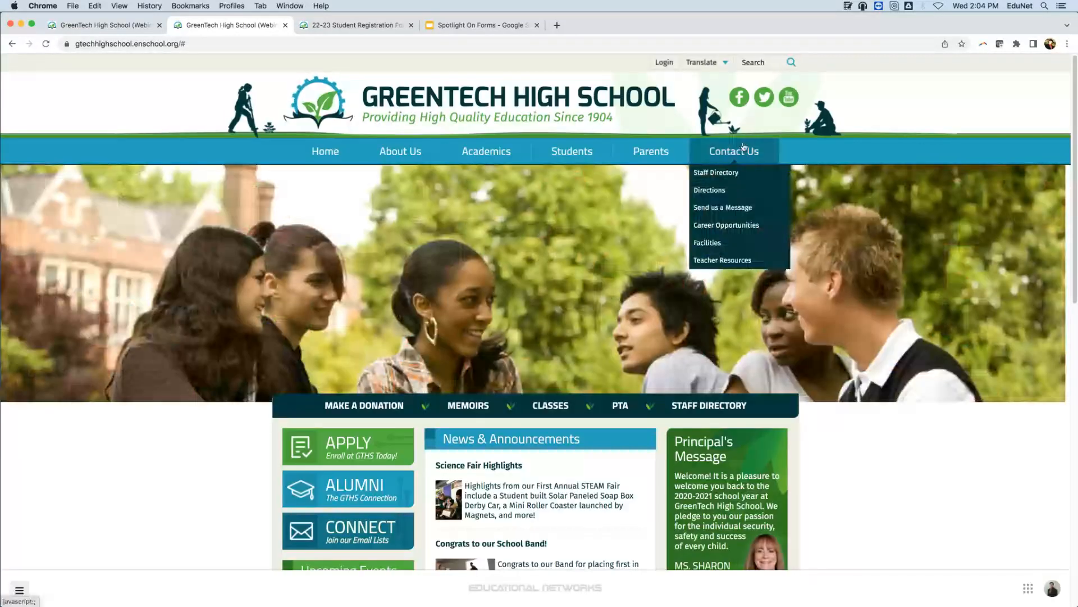
pyautogui.moveTo(651, 153)
pyautogui.click(669, 207)
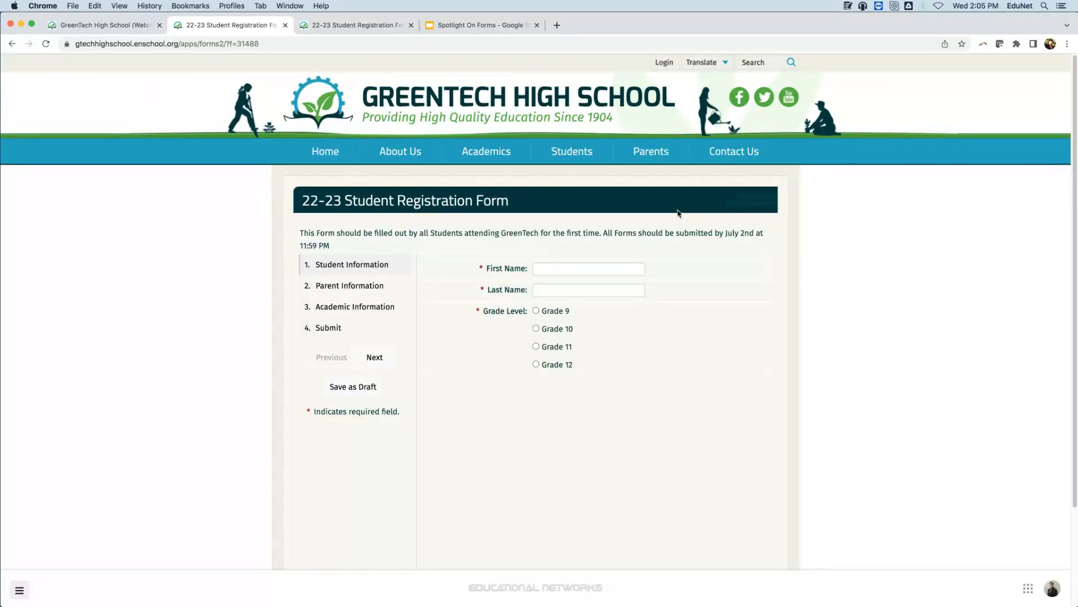
# Copy the Best Teacher Page, Best Department Page and Best Form contest links from the Expo Links note.
pyautogui.click(848, 6)
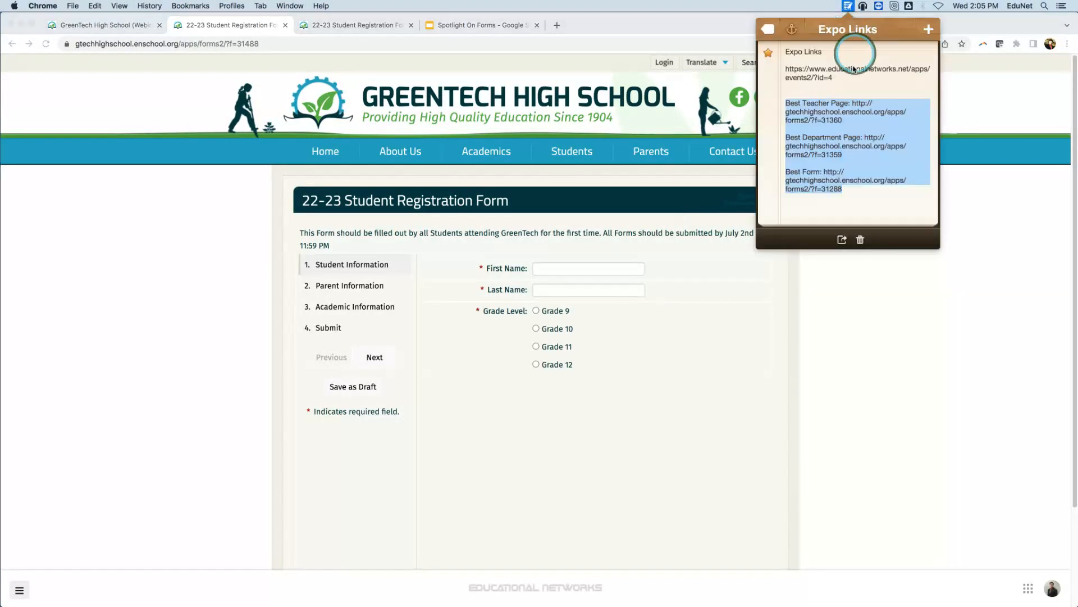
pyautogui.rightClick(808, 102)
pyautogui.click(828, 141)
pyautogui.rightClick(842, 111)
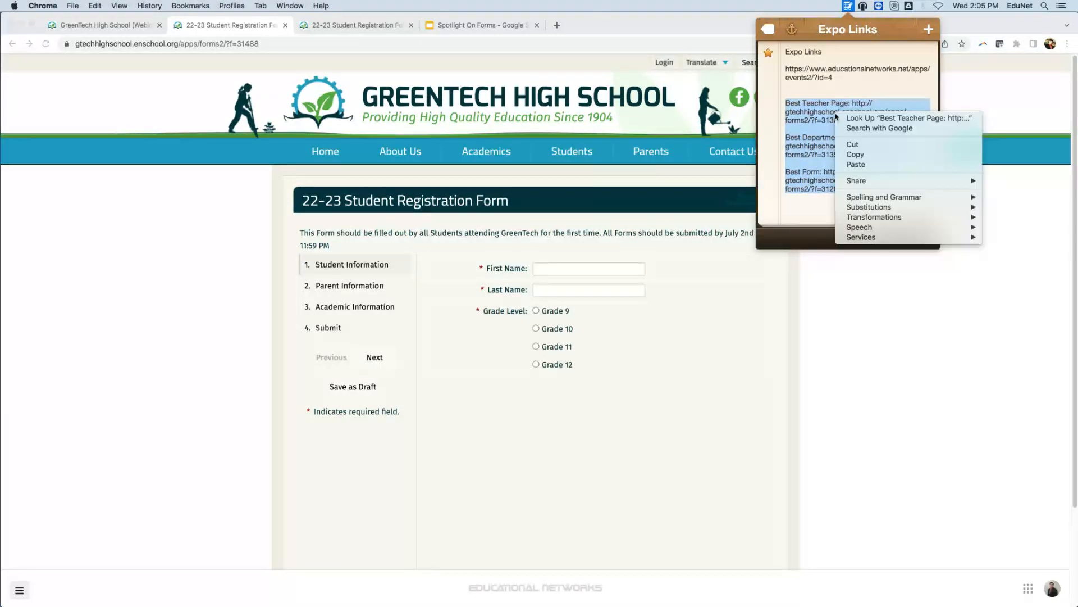
pyautogui.click(863, 154)
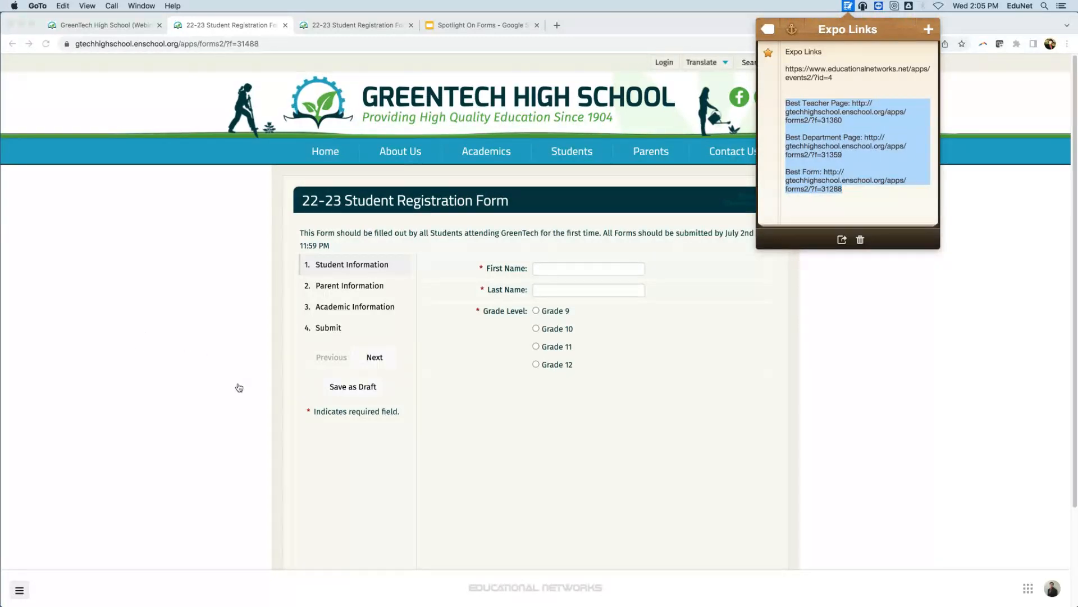
# Open the 2022 Back to School Expo page at educationalnetworks.net/expo/ and copy its full web address.
pyautogui.click(223, 107)
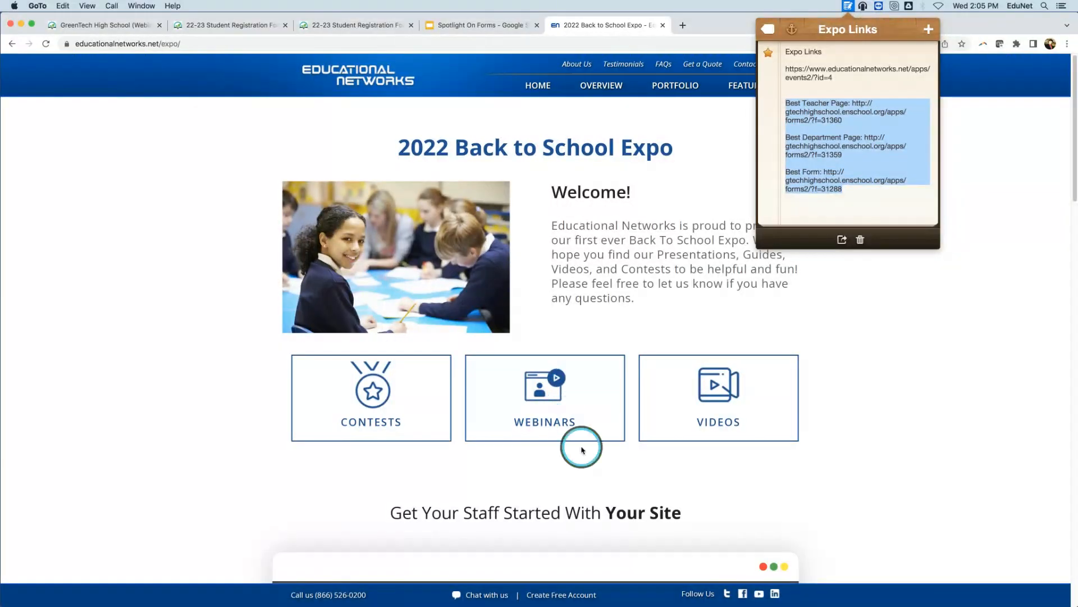
pyautogui.click(572, 481)
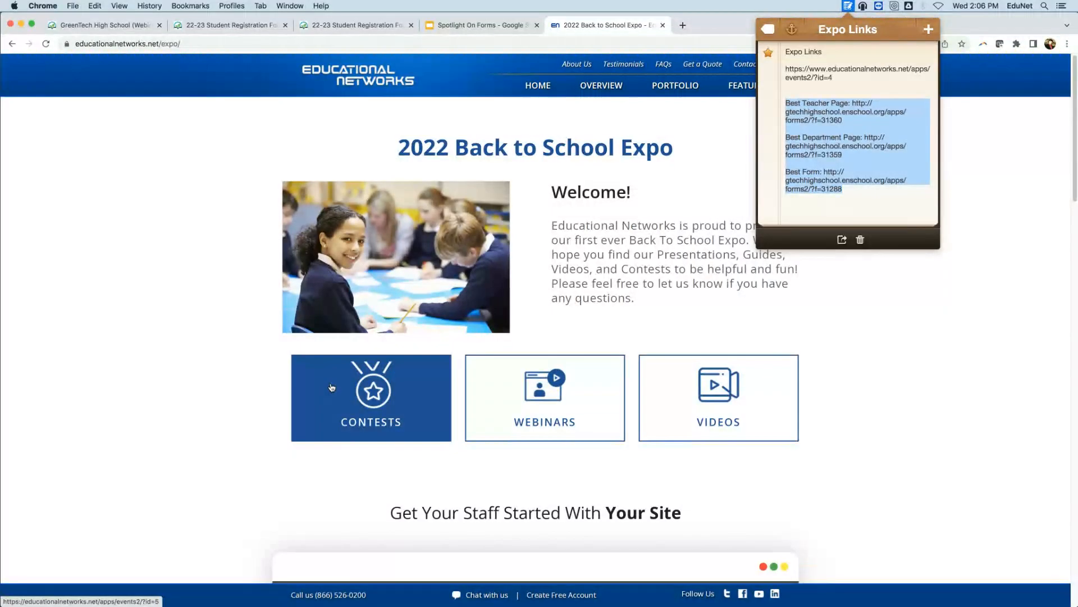
pyautogui.click(133, 44)
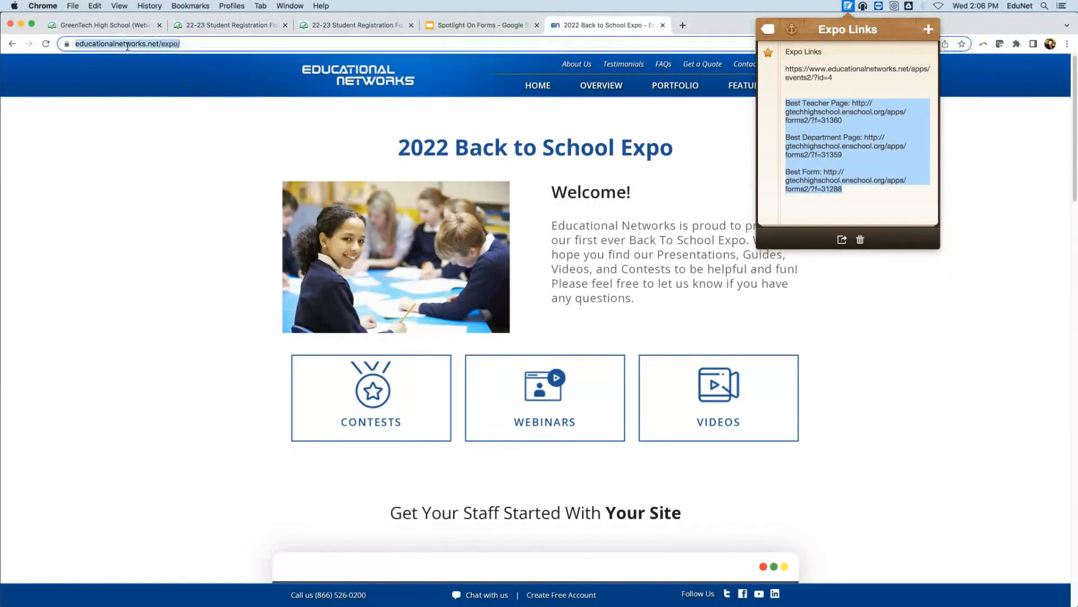
pyautogui.click(226, 44)
pyautogui.press('super+a')
pyautogui.rightClick(115, 44)
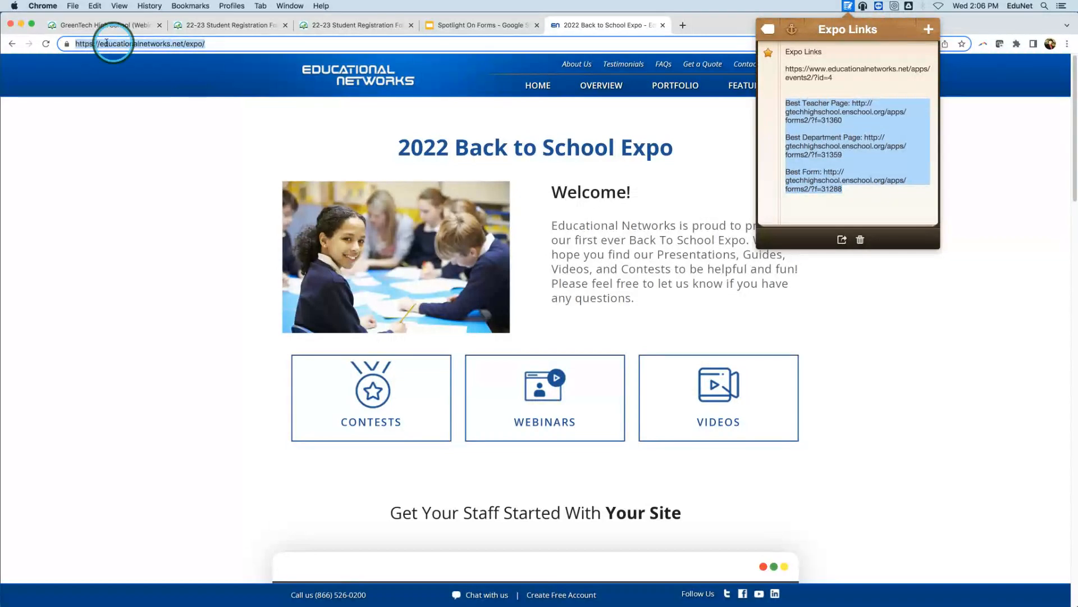
pyautogui.click(145, 106)
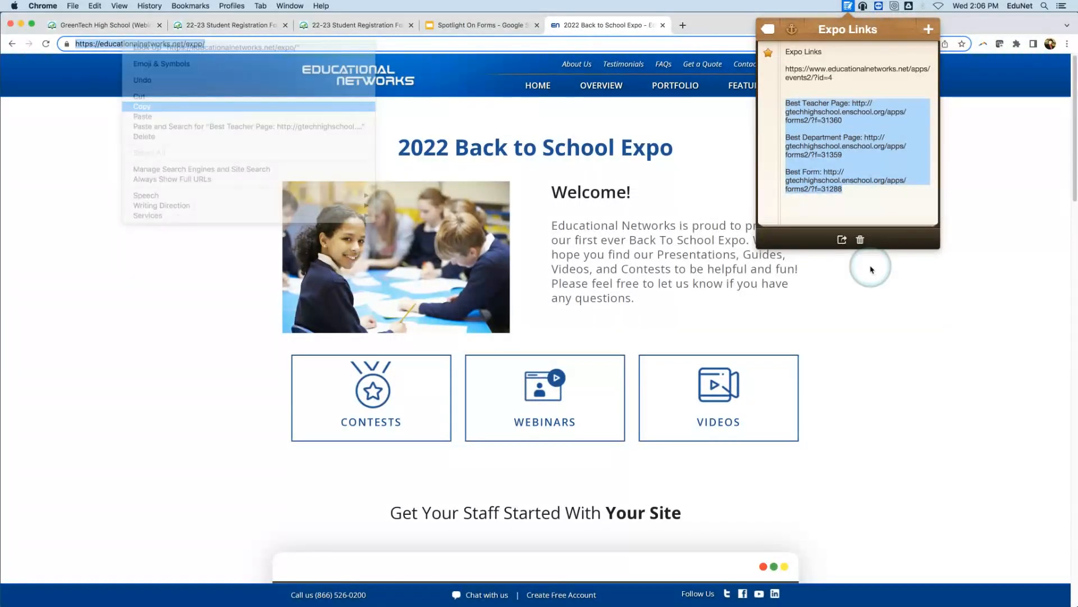
pyautogui.click(860, 51)
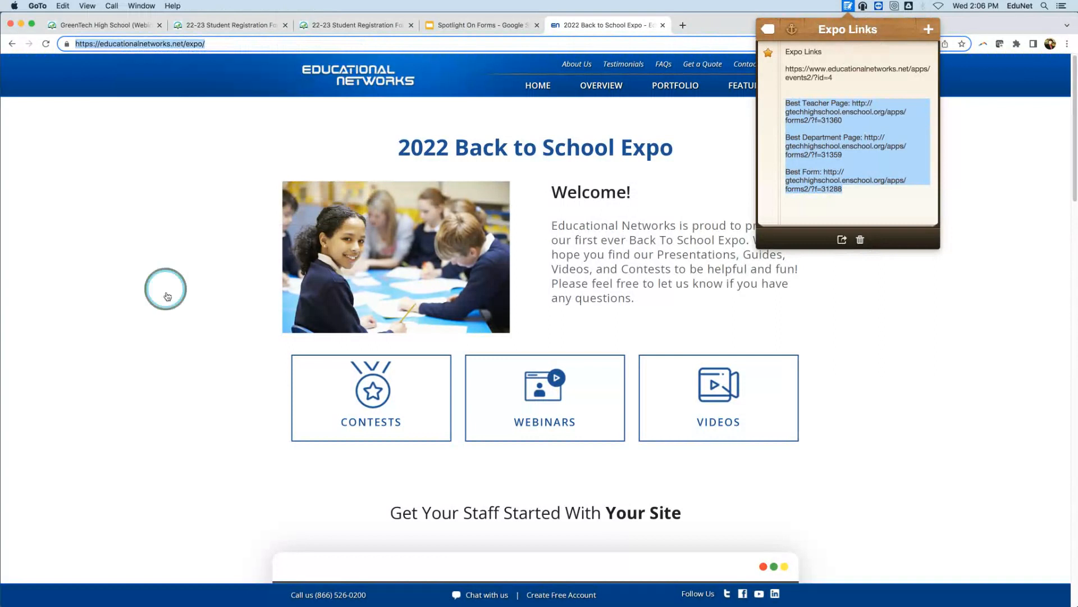